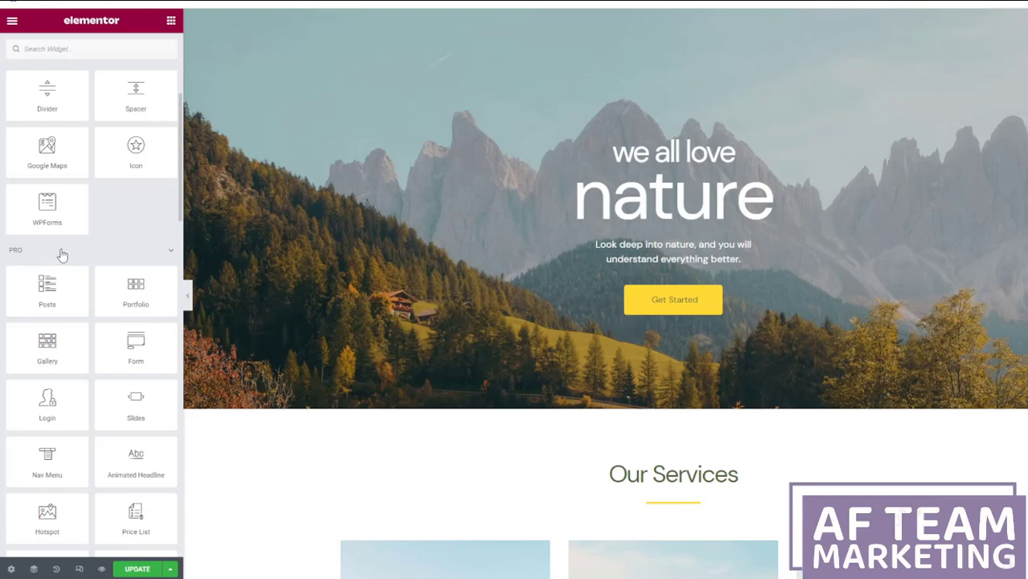
Step: Look through the Basic and Pro widgets available for the page
scroll(62, 255, down, 2)
scroll(71, 245, up, 4)
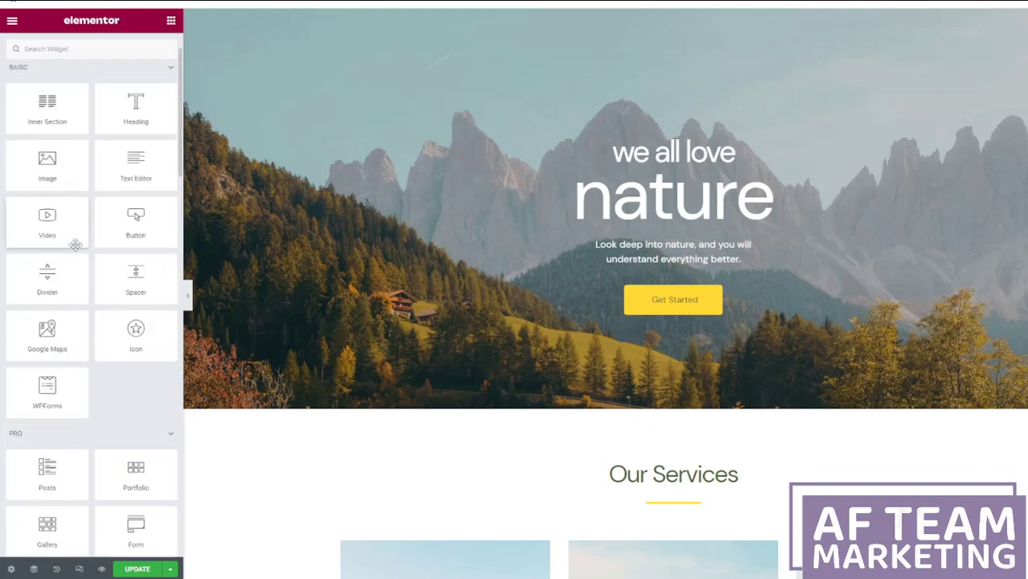
scroll(79, 245, down, 2)
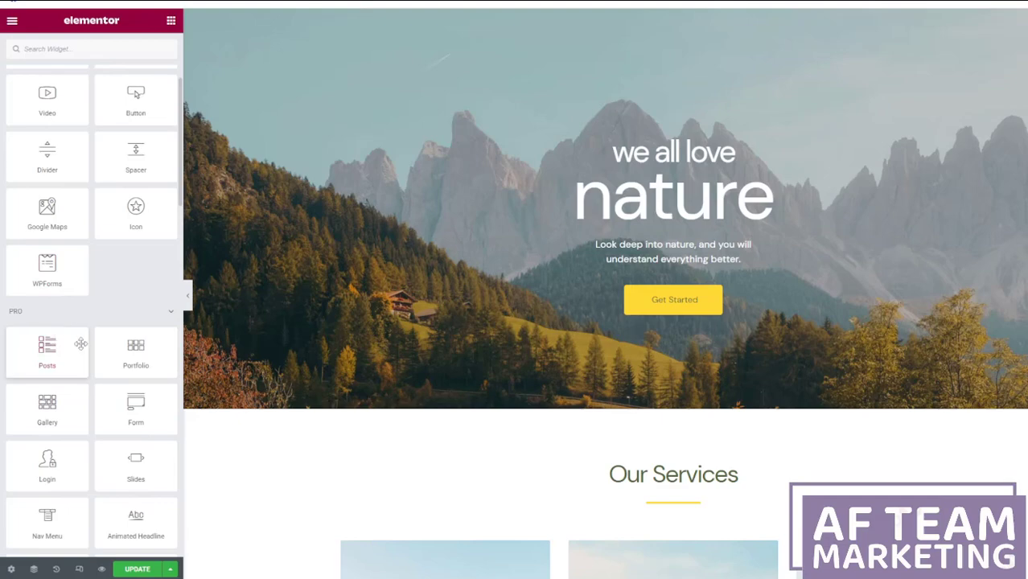
scroll(120, 305, up, 2)
drag(136, 296, 462, 291)
scroll(459, 294, down, 10)
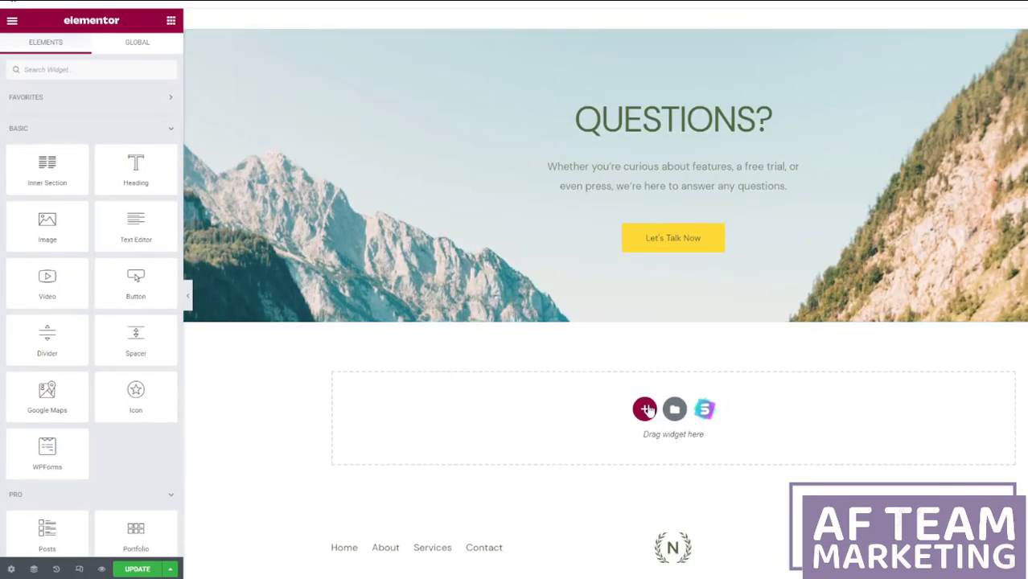
Step: Browse the page templates in the library, preview the Wireframe – Gallery 2 page and close it without inserting
click(673, 410)
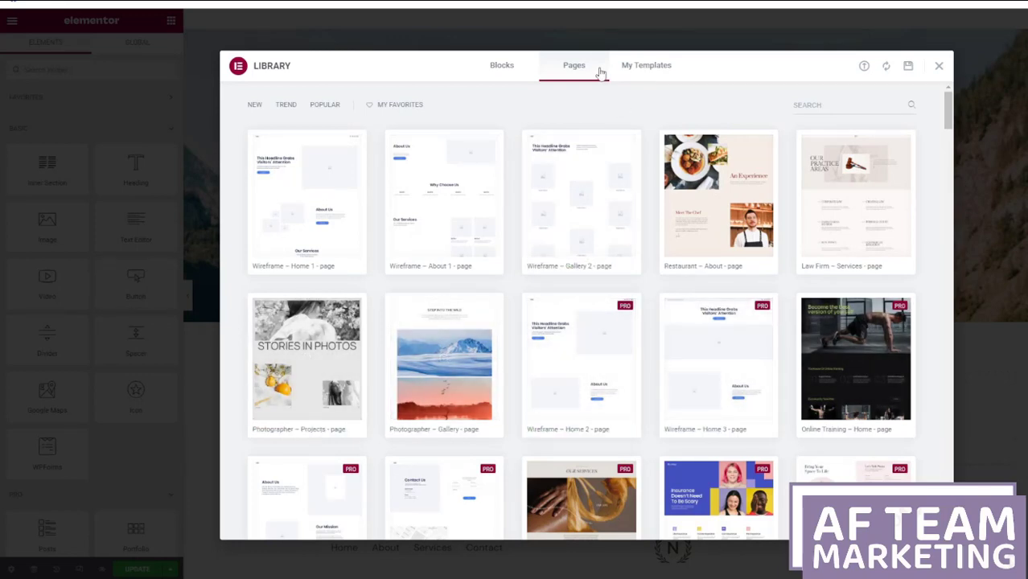
click(624, 68)
click(581, 68)
click(566, 211)
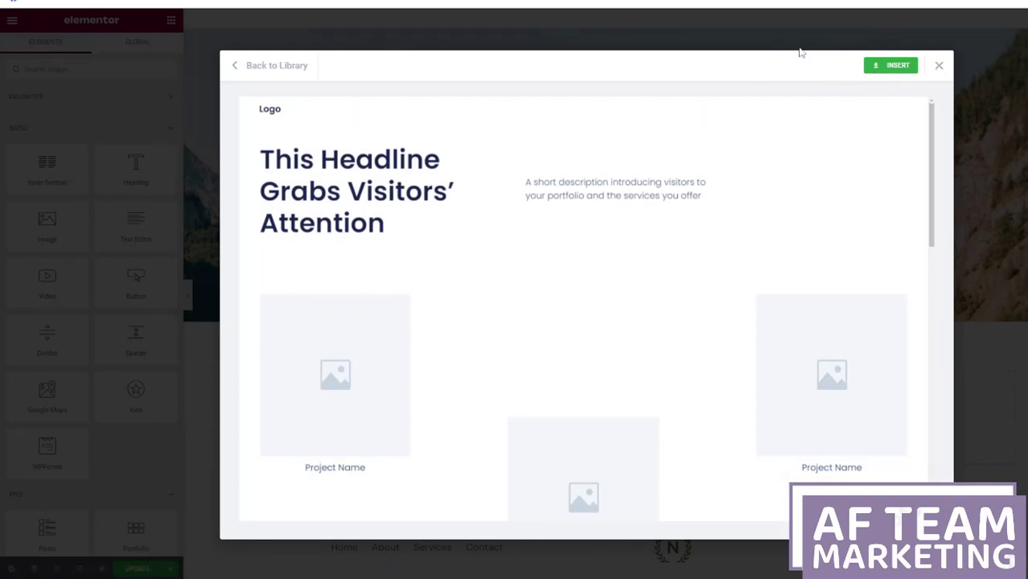
click(939, 66)
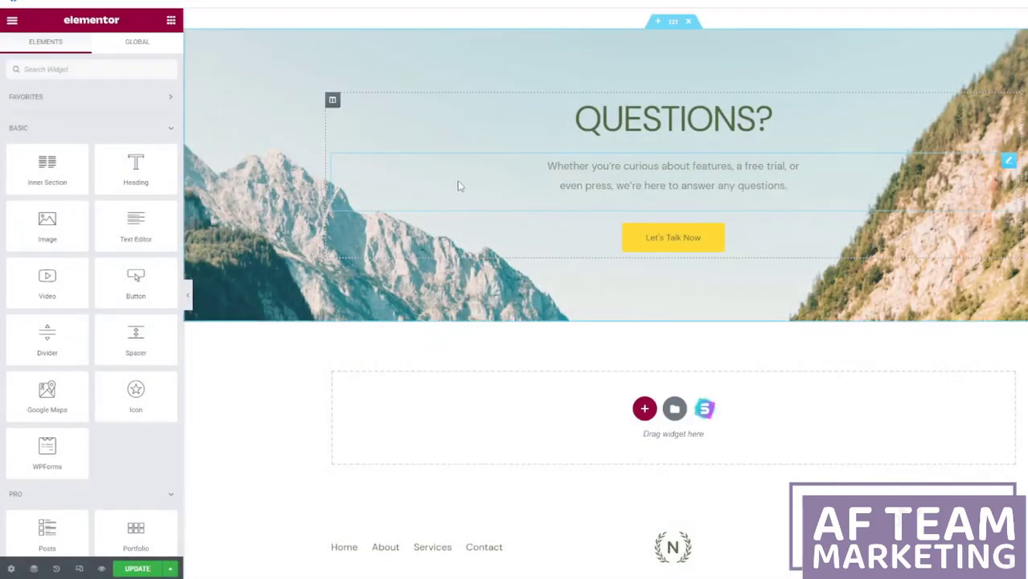
Step: Add a new section between the hero banner and Our Services and place an Image widget in it
scroll(517, 378, up, 15)
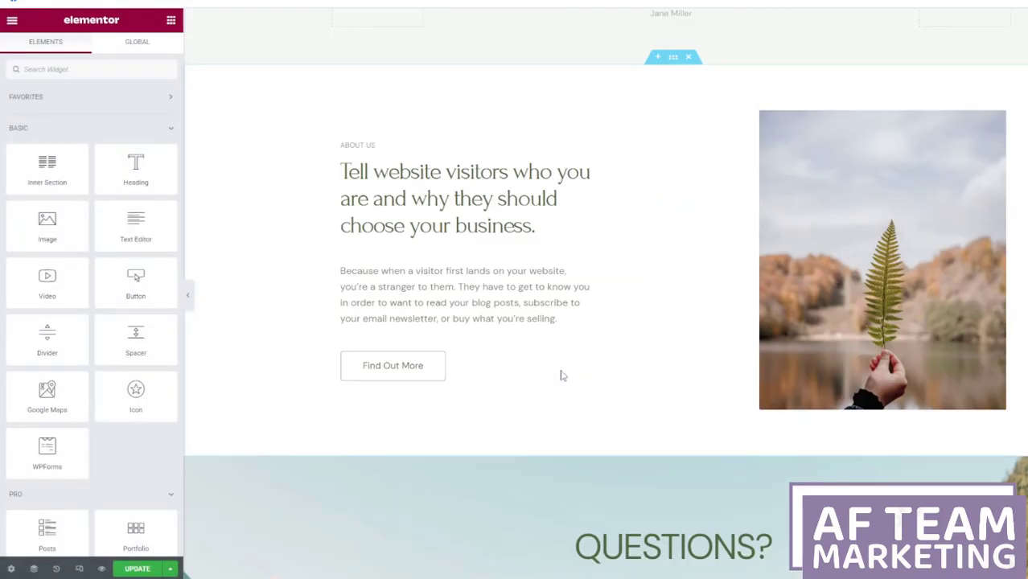
scroll(568, 369, up, 5)
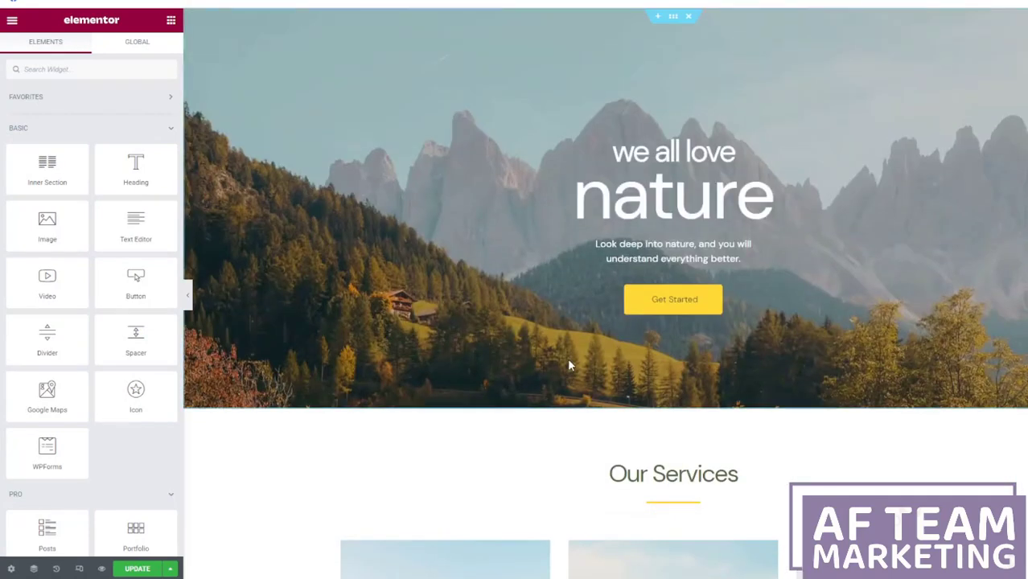
scroll(484, 477, down, 2)
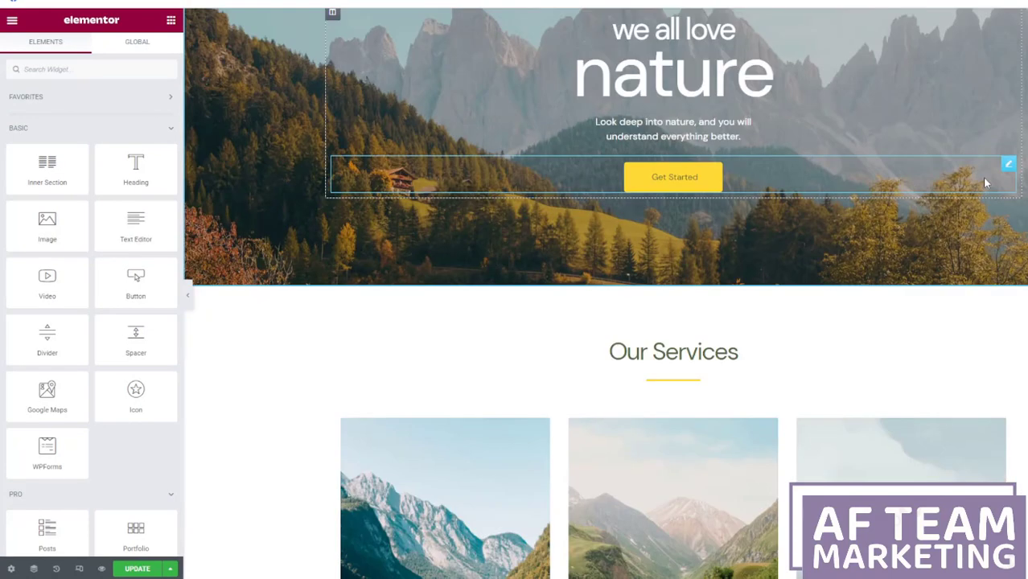
scroll(704, 352, up, 1)
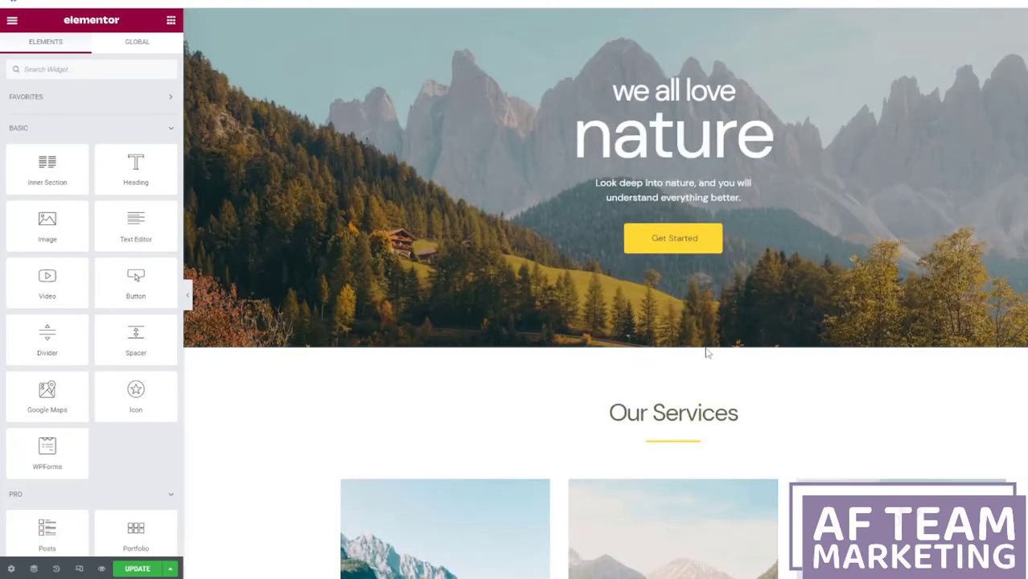
click(658, 357)
scroll(729, 379, down, 1)
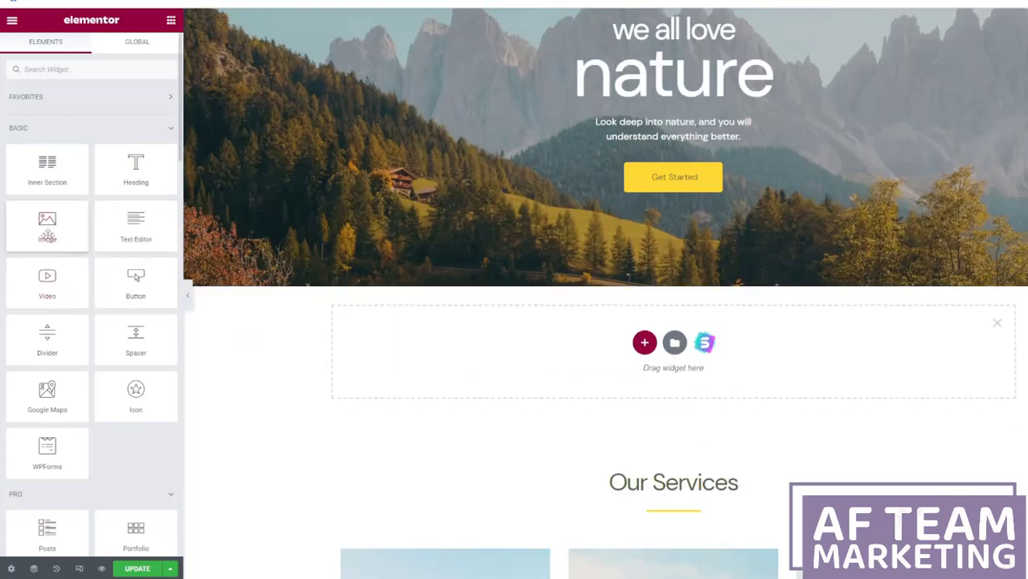
drag(47, 227, 654, 371)
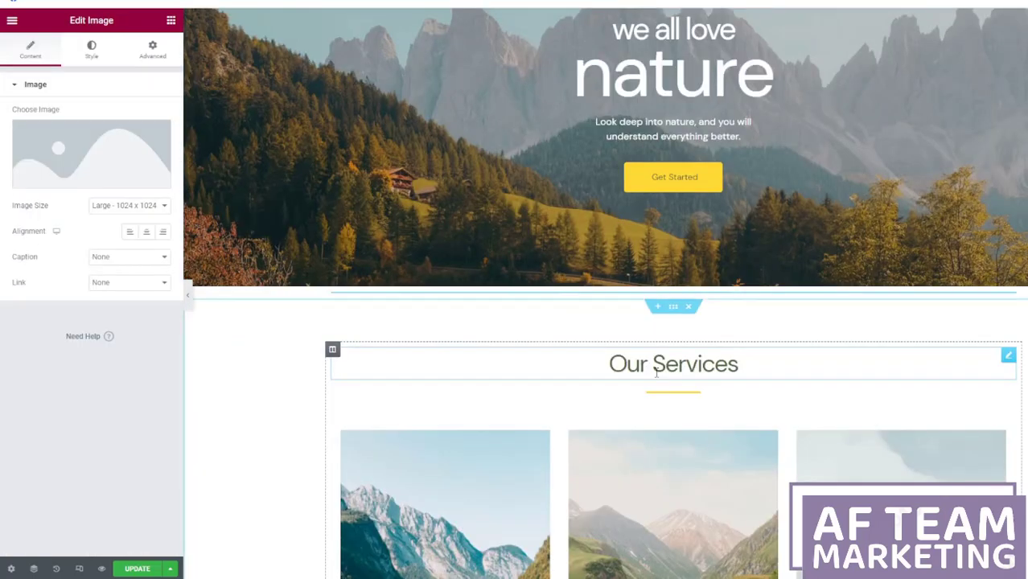
scroll(654, 371, down, 2)
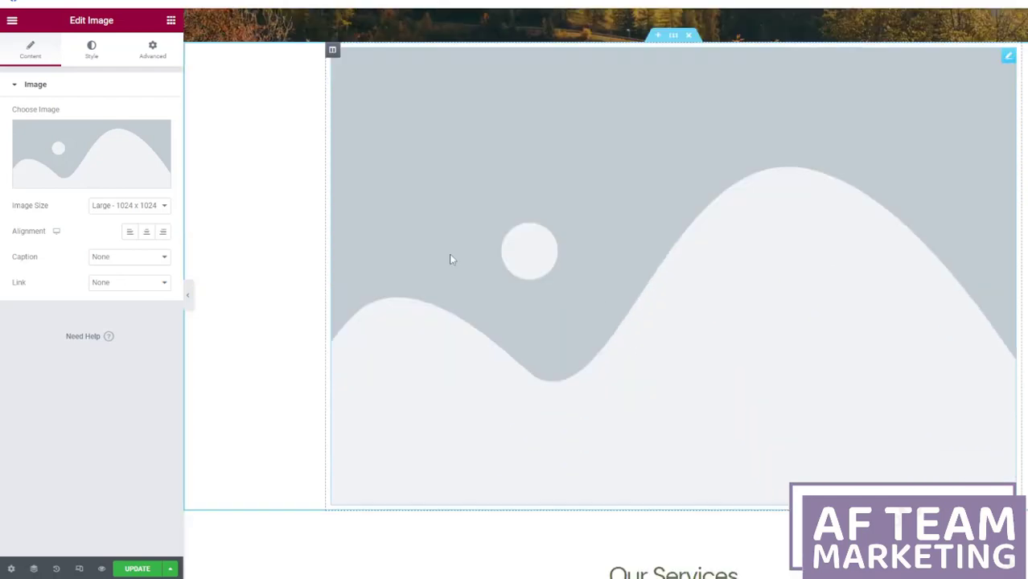
Step: Upload photo_2022-08-15_14-24-03 from the computer and insert it as the picture of the new Image widget
click(103, 161)
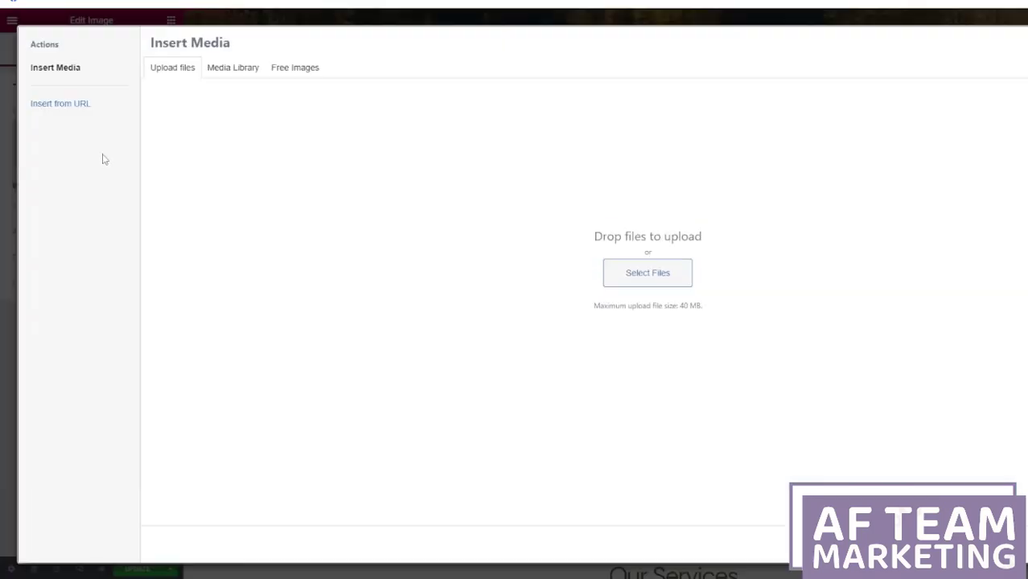
click(641, 279)
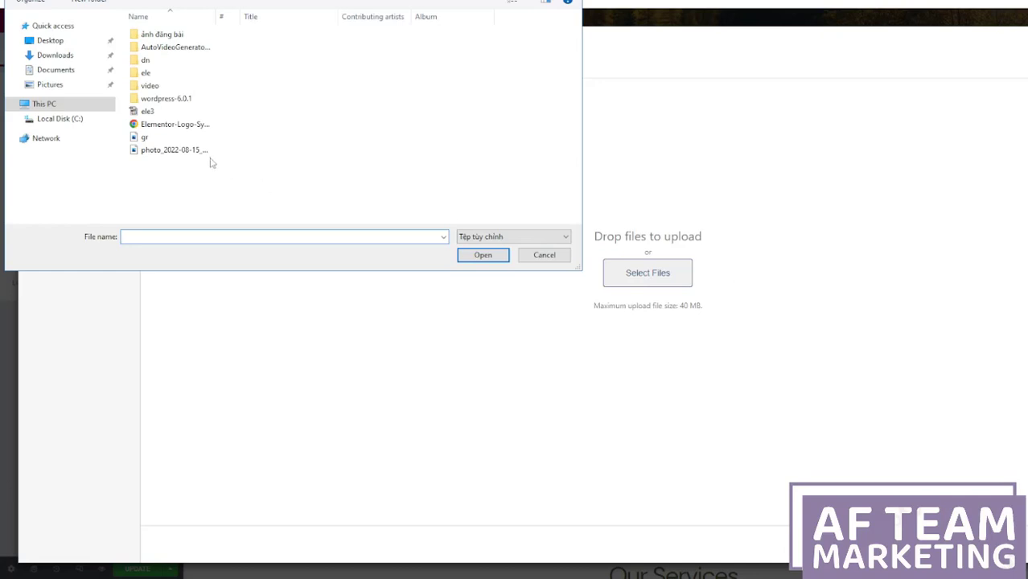
click(173, 149)
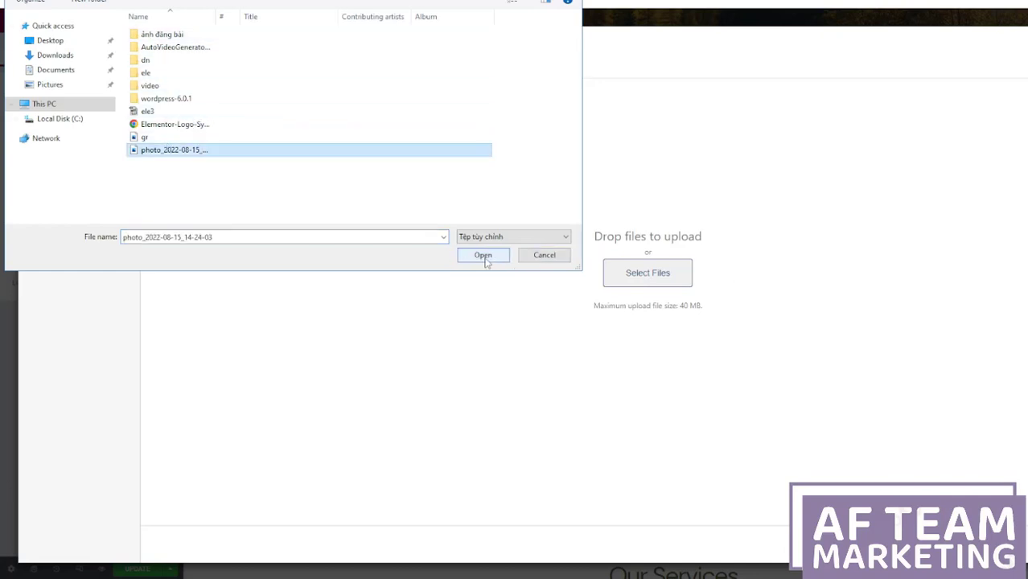
click(485, 259)
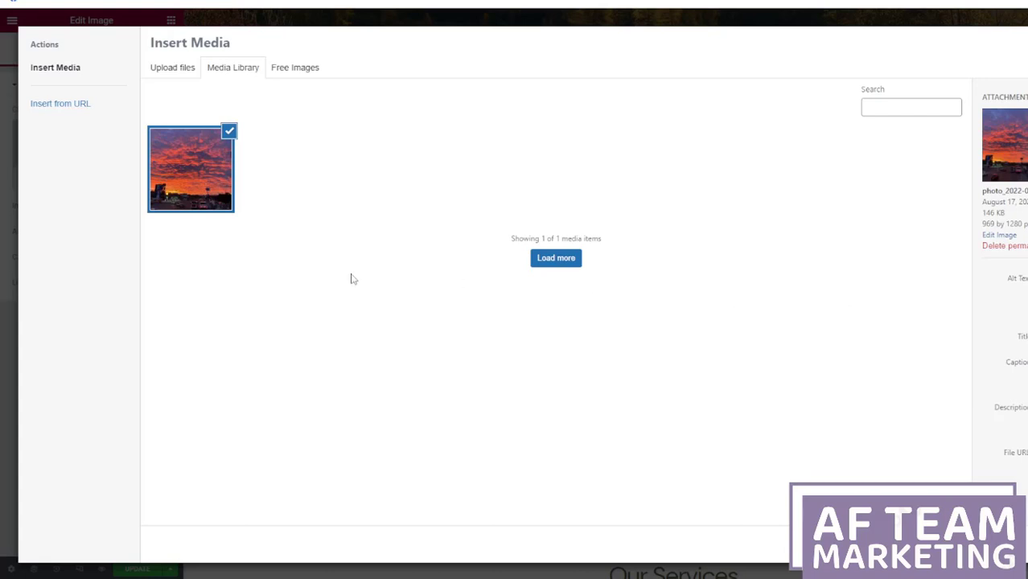
click(981, 543)
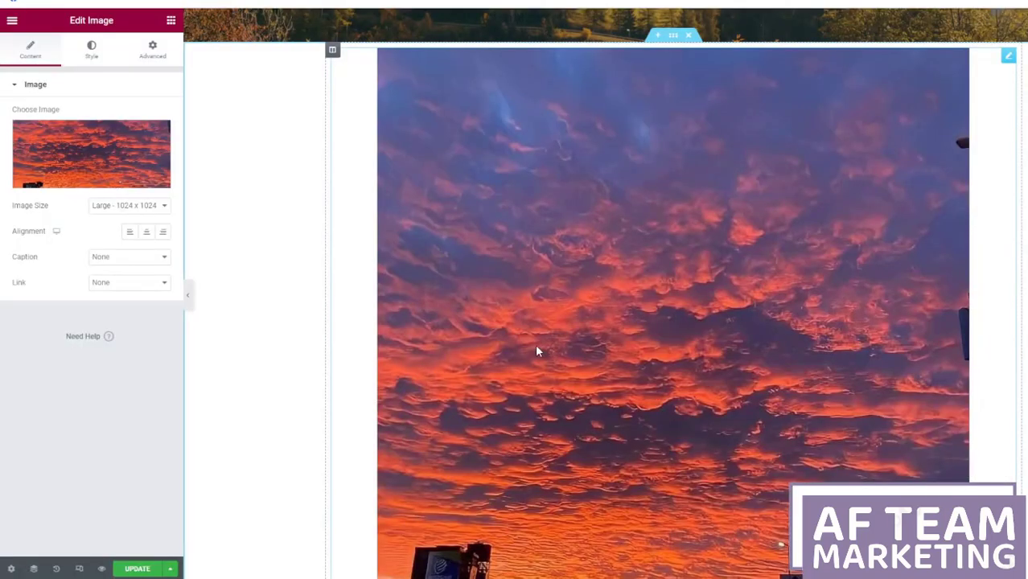
Step: Give the sky photo a custom caption reading "Sunset"
scroll(535, 344, down, 3)
scroll(535, 344, down, 4)
scroll(535, 344, up, 10)
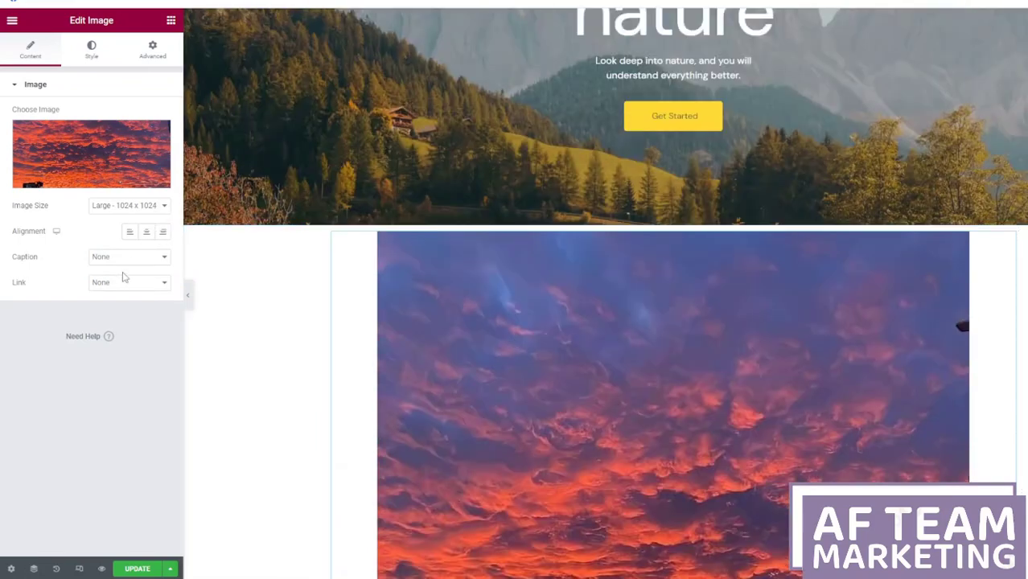
click(160, 263)
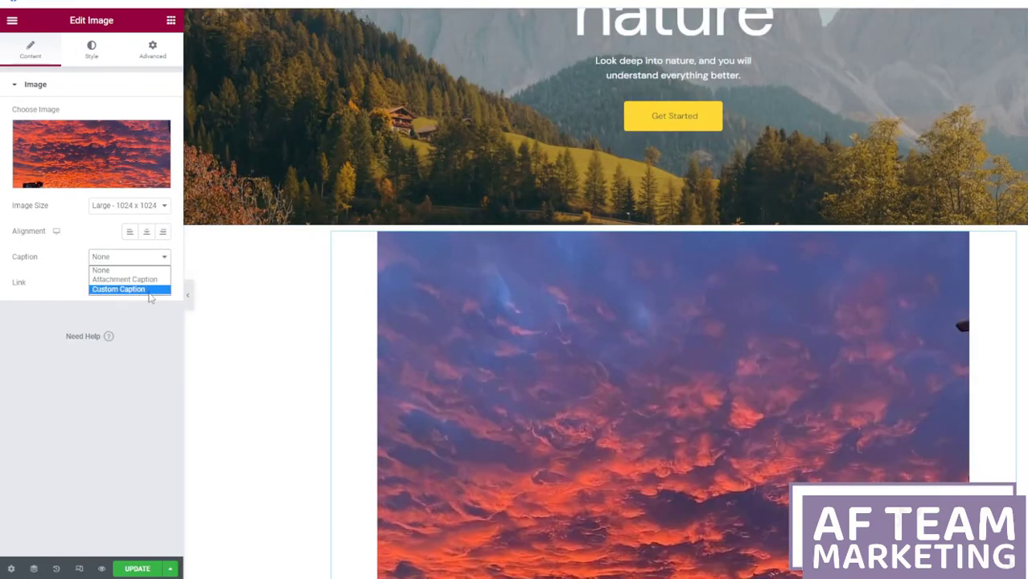
click(149, 292)
click(123, 283)
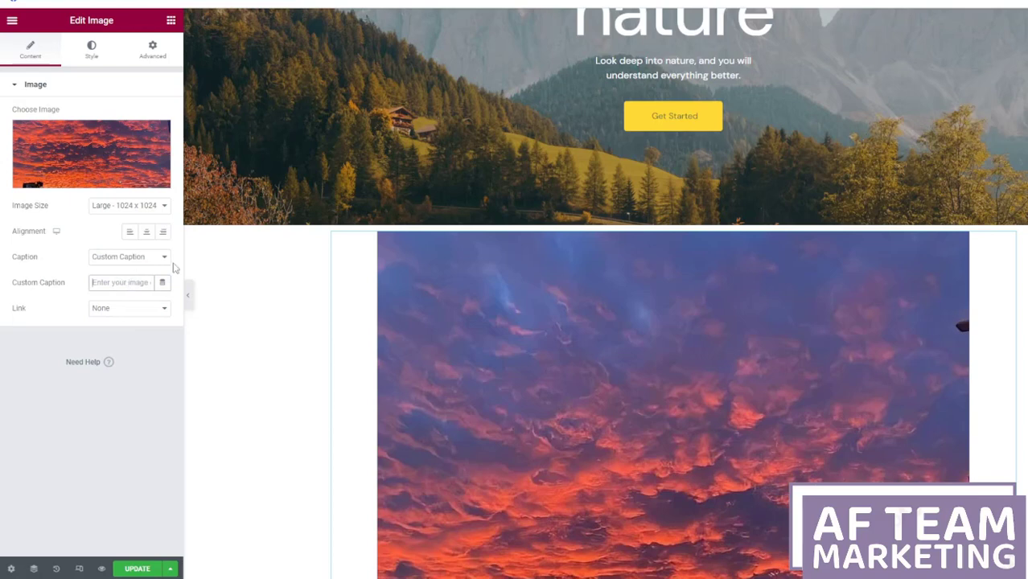
text(Sunset)
scroll(637, 285, down, 8)
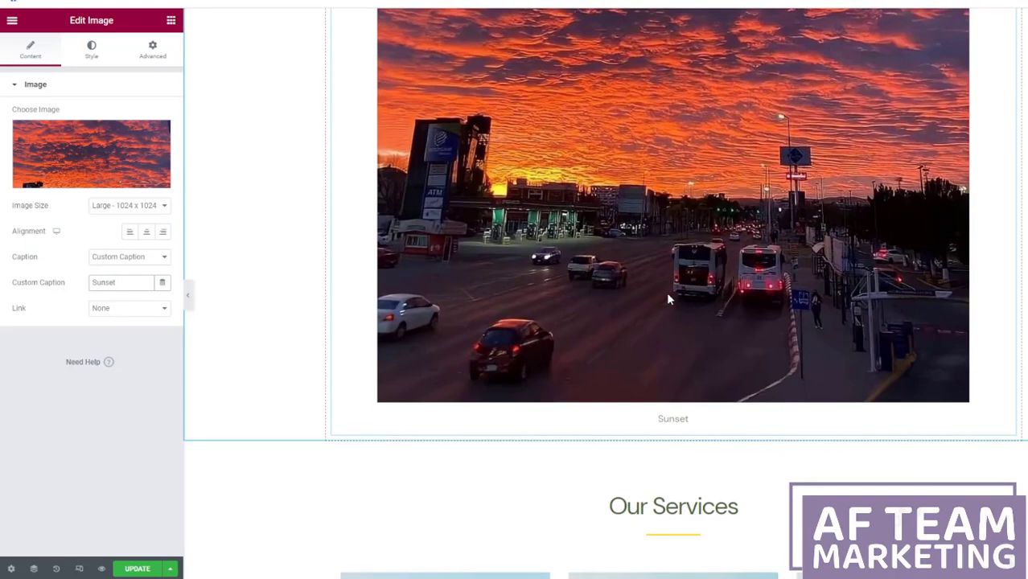
scroll(670, 299, up, 3)
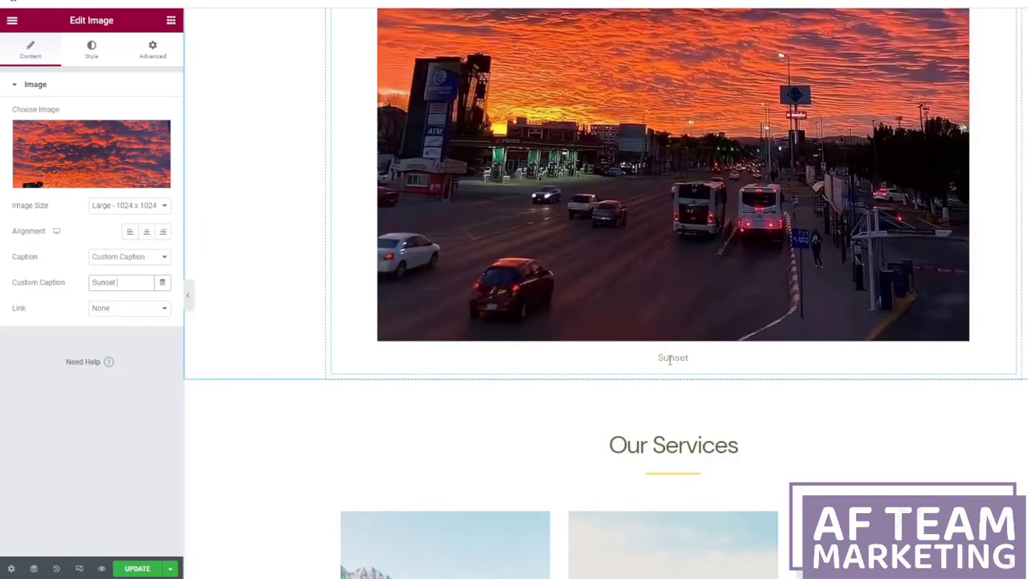
Step: View the dynamic tags offered for the image's custom caption and go back to the widget list
click(162, 284)
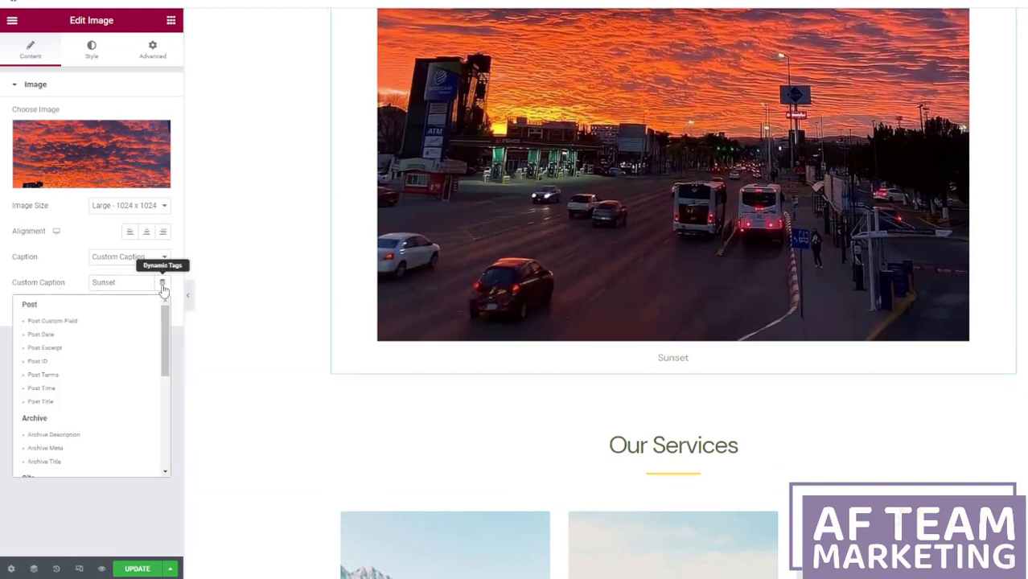
click(204, 320)
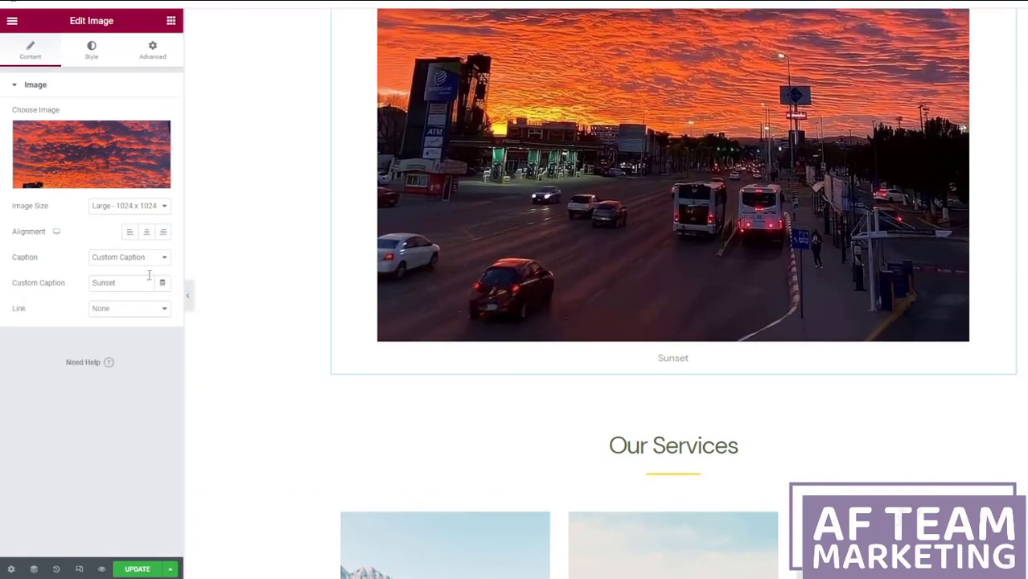
click(170, 20)
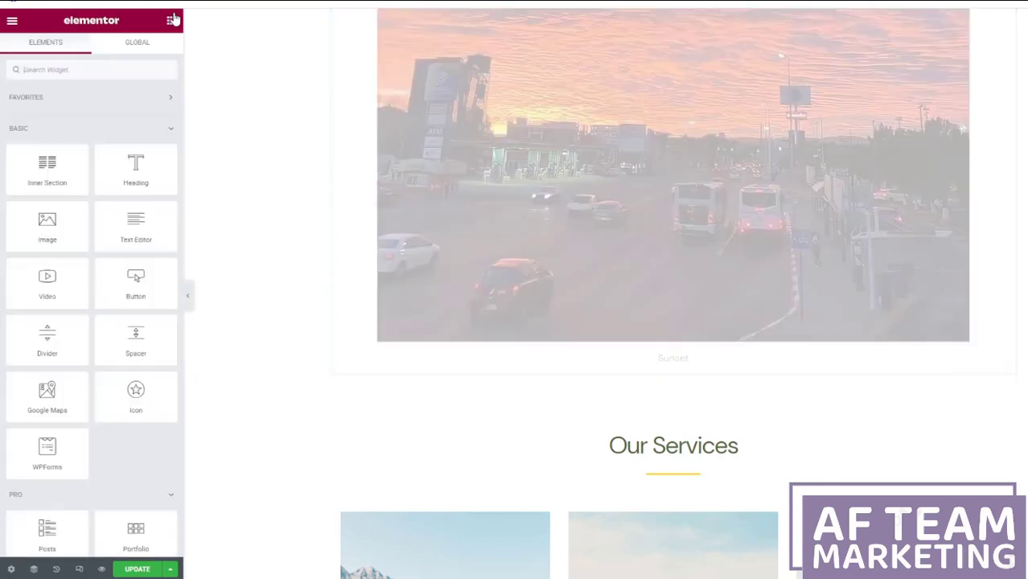
drag(47, 225, 601, 199)
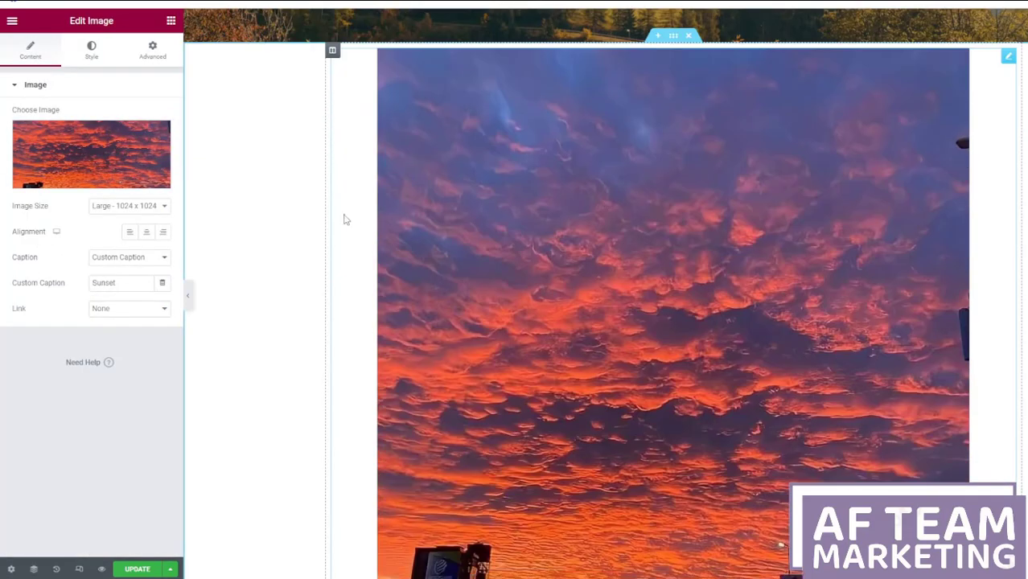
Step: Preview the page and check the new image and its caption above Our Services
scroll(657, 253, down, 8)
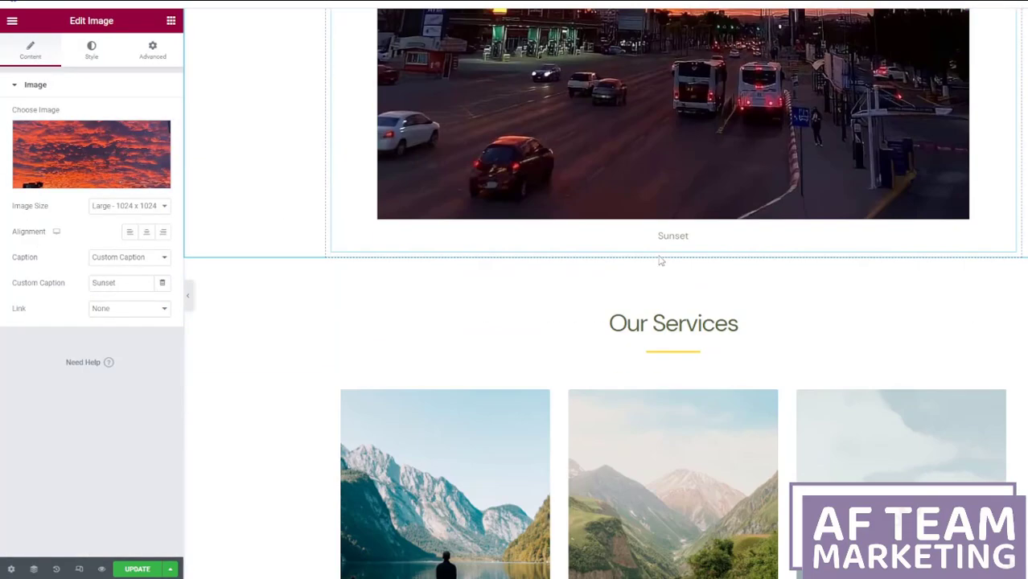
click(101, 570)
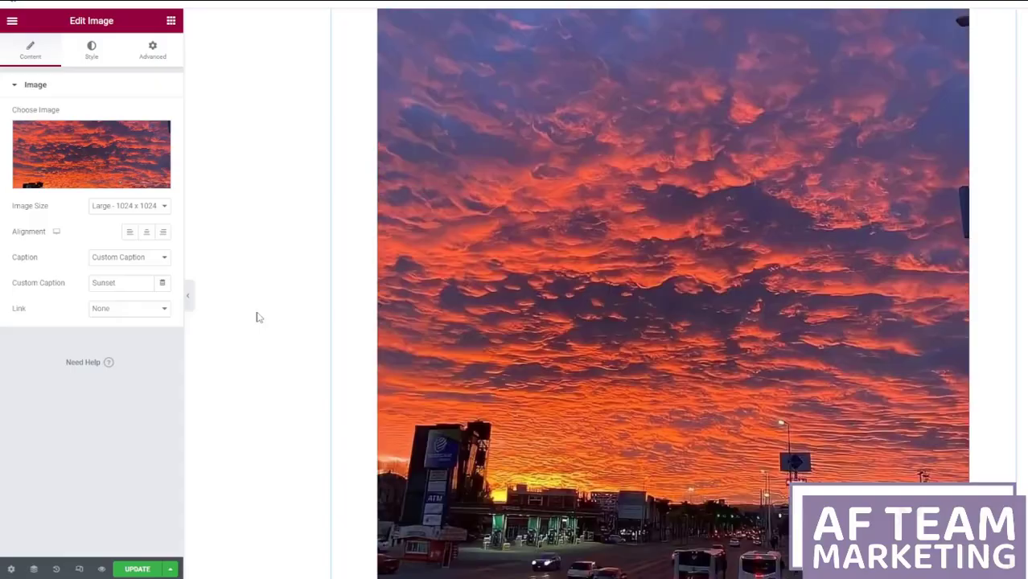
scroll(257, 317, up, 5)
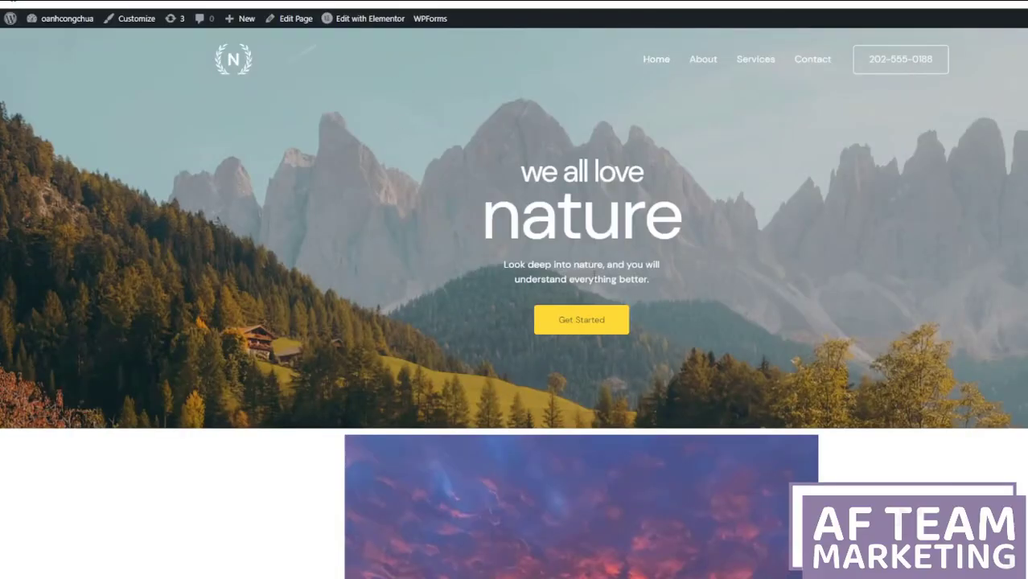
scroll(746, 292, down, 5)
scroll(650, 386, down, 15)
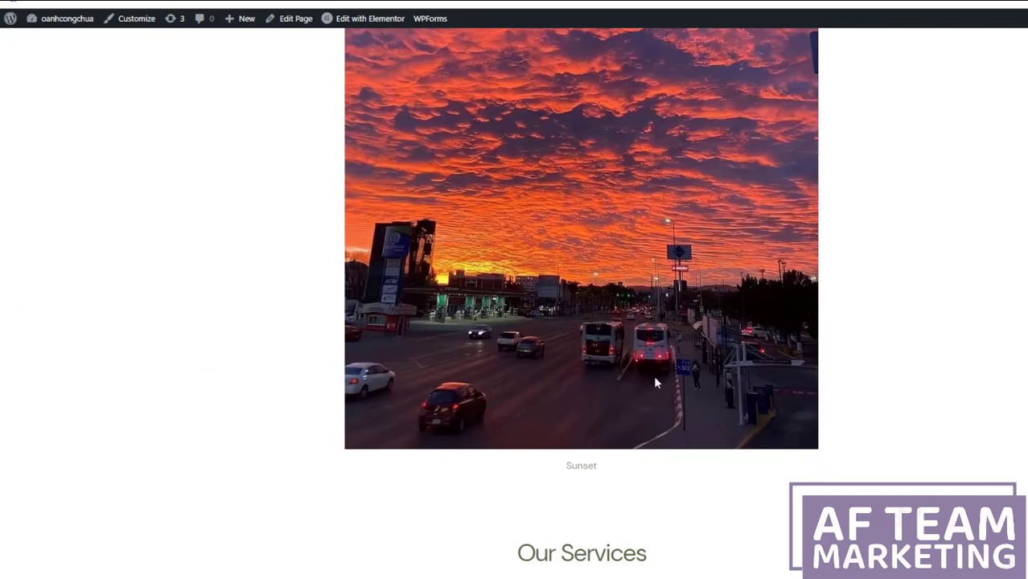
scroll(656, 382, down, 8)
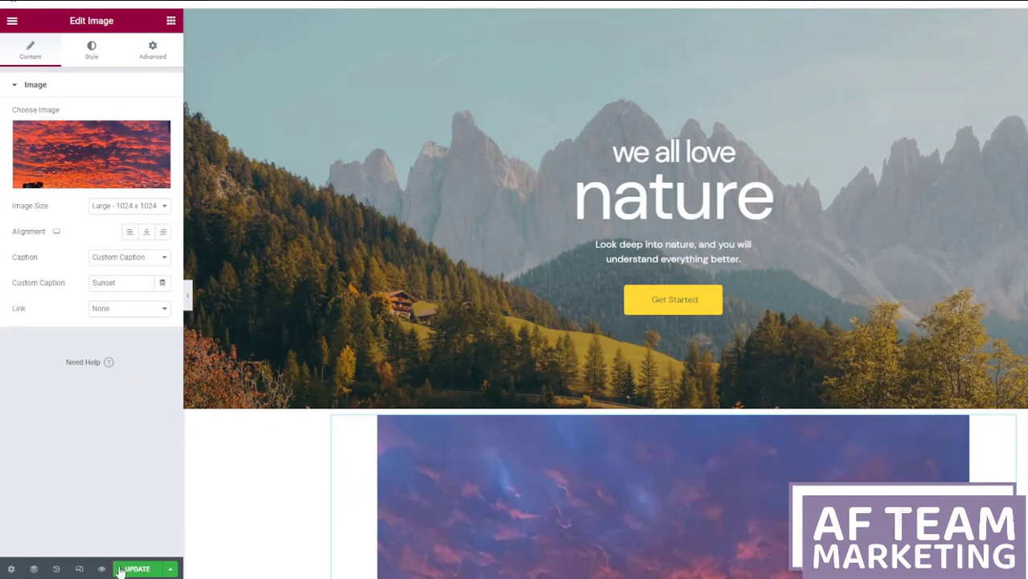
Step: Add a heading below the Questions banner and set its title to "Welcom to my website"
click(171, 568)
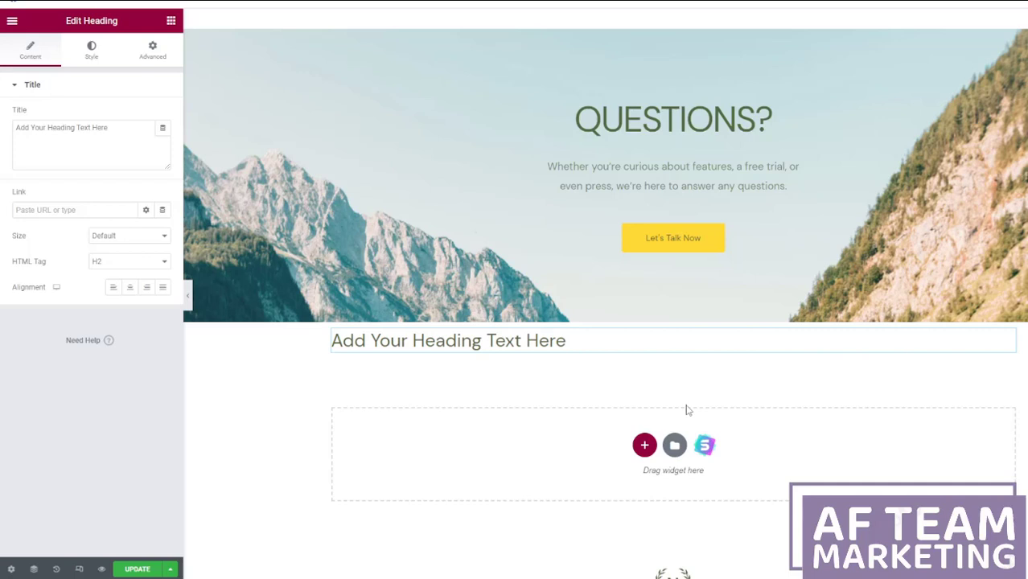
triple_click(589, 336)
key(BackSpace)
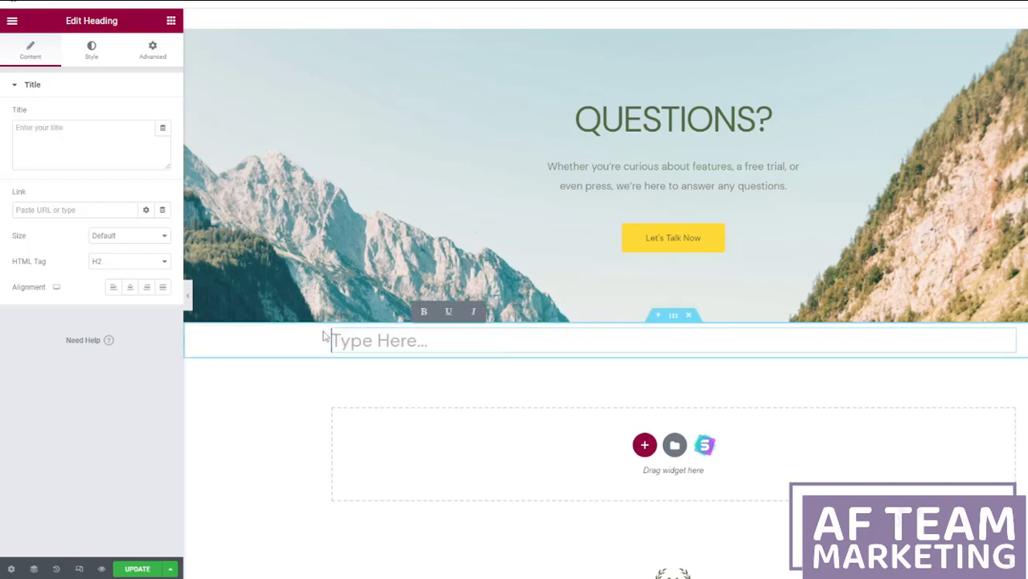
text(WW)
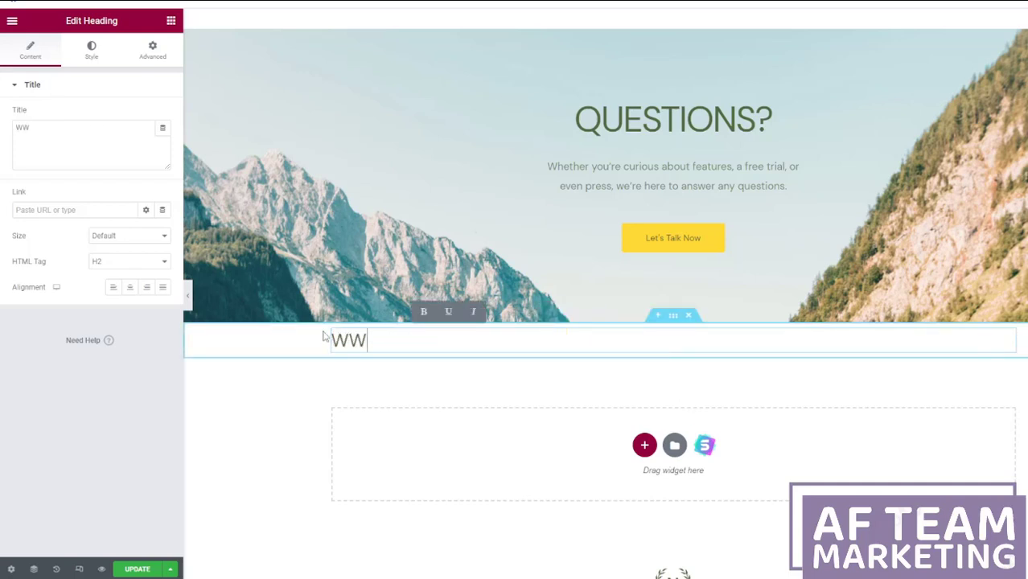
key(BackSpace)
text(elcom)
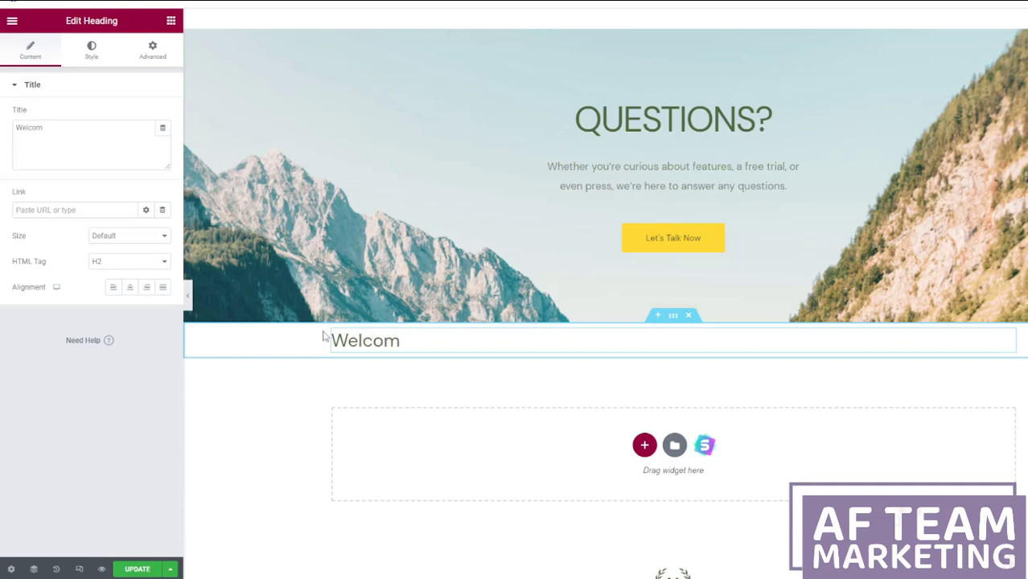
text( to m)
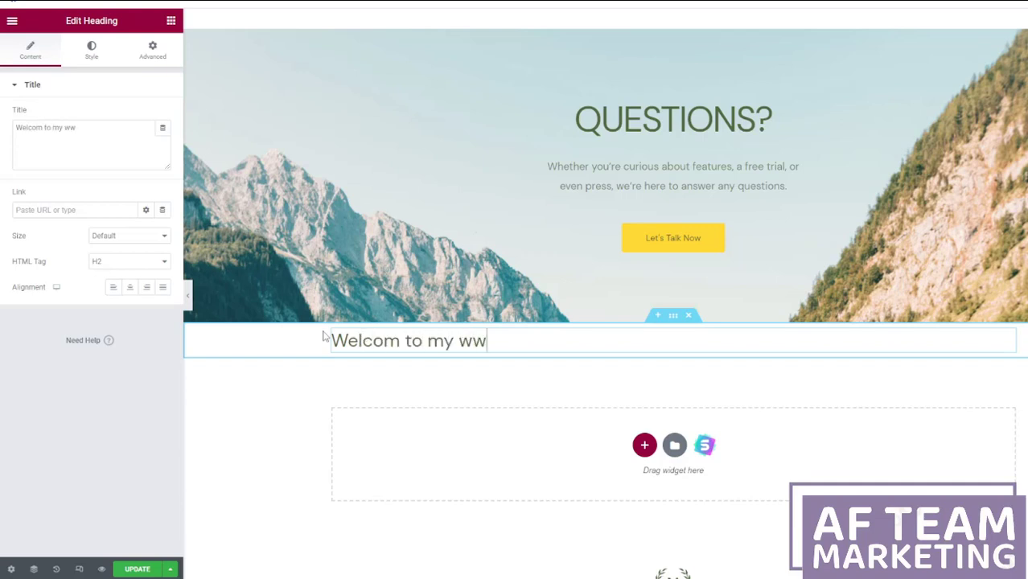
text(y website)
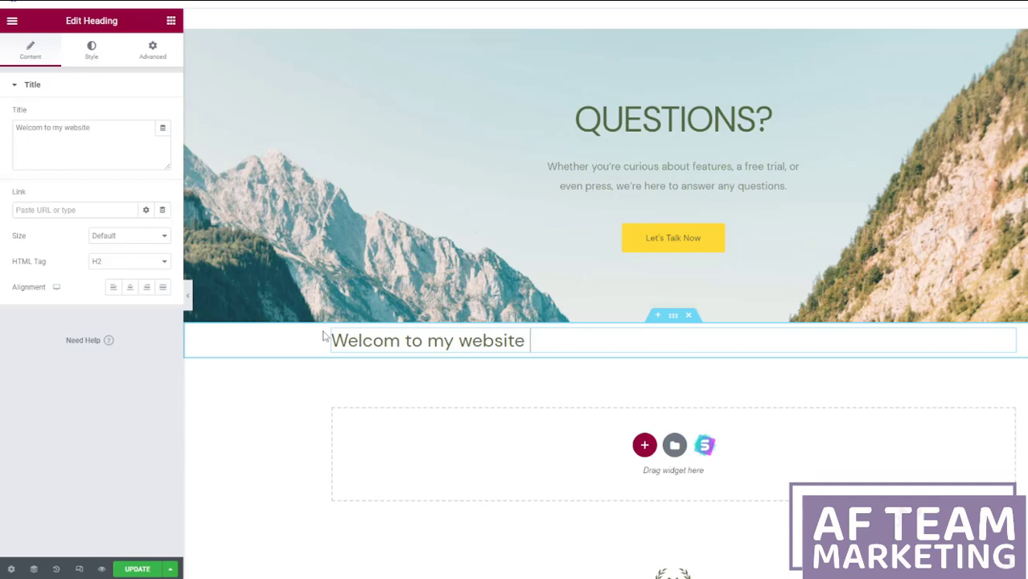
Step: Set the HTML tag of the "Welcom to my website" heading to H3 and return to the widget list
click(99, 263)
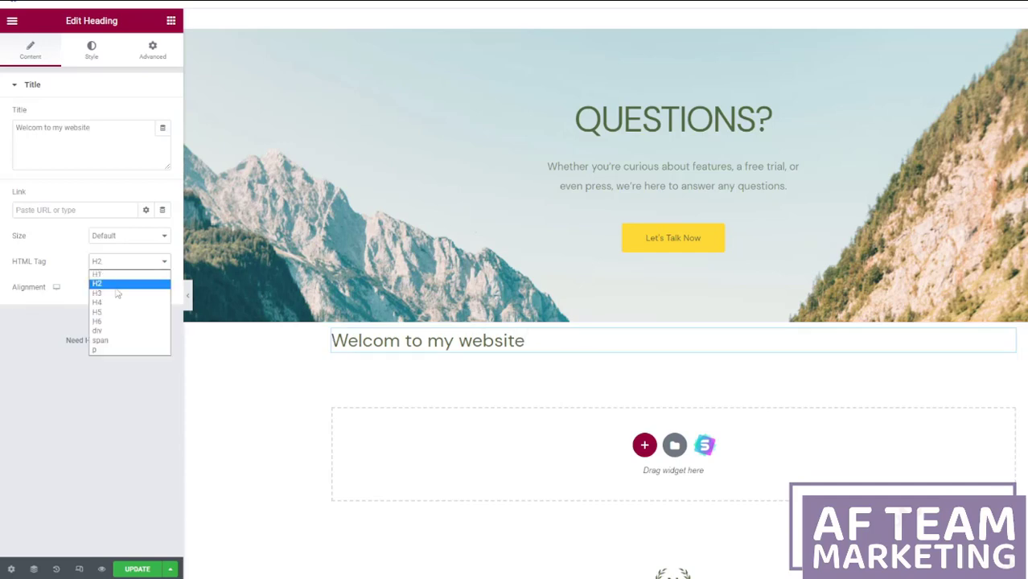
click(116, 282)
key(Down)
key(ctrl+a)
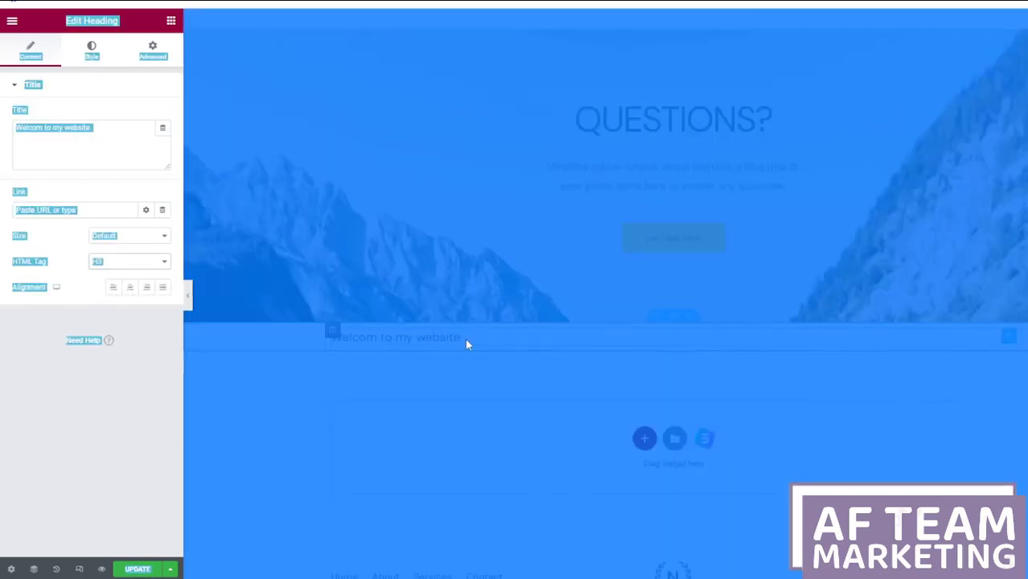
click(473, 344)
drag(473, 344, 152, 309)
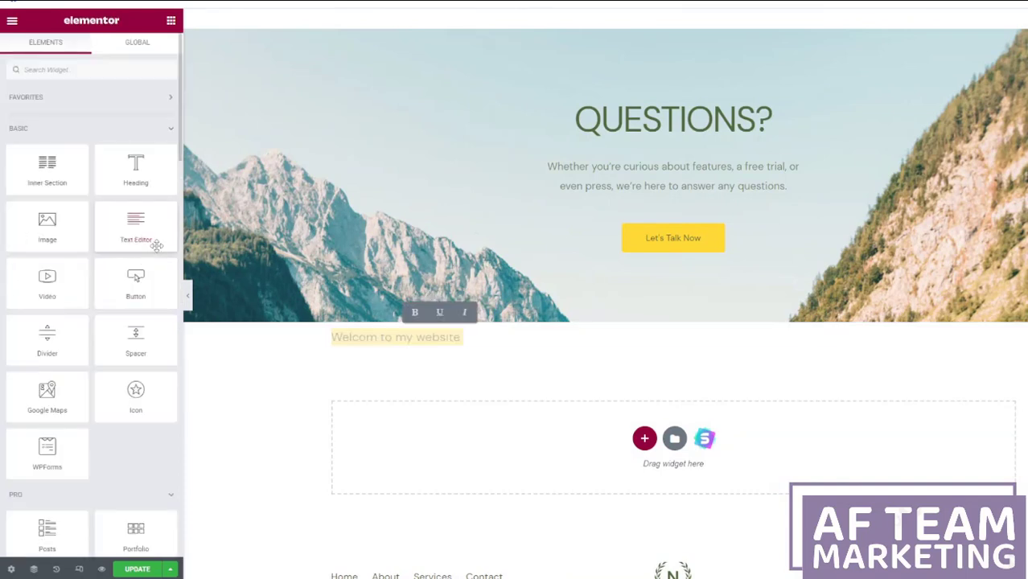
click(121, 166)
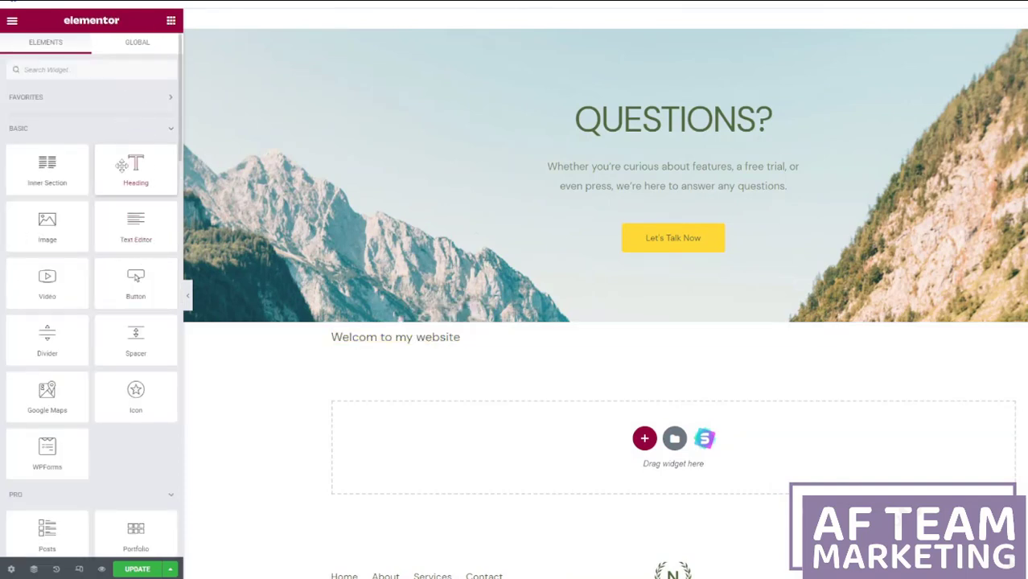
Step: Set the welcome heading's HTML tag to H1 and center its alignment
click(387, 333)
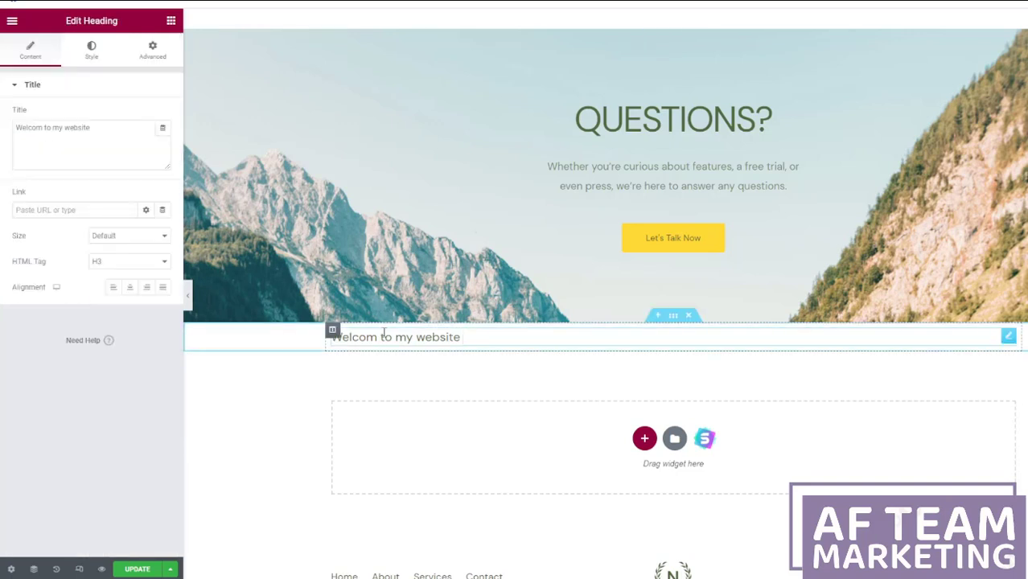
triple_click(384, 333)
click(129, 262)
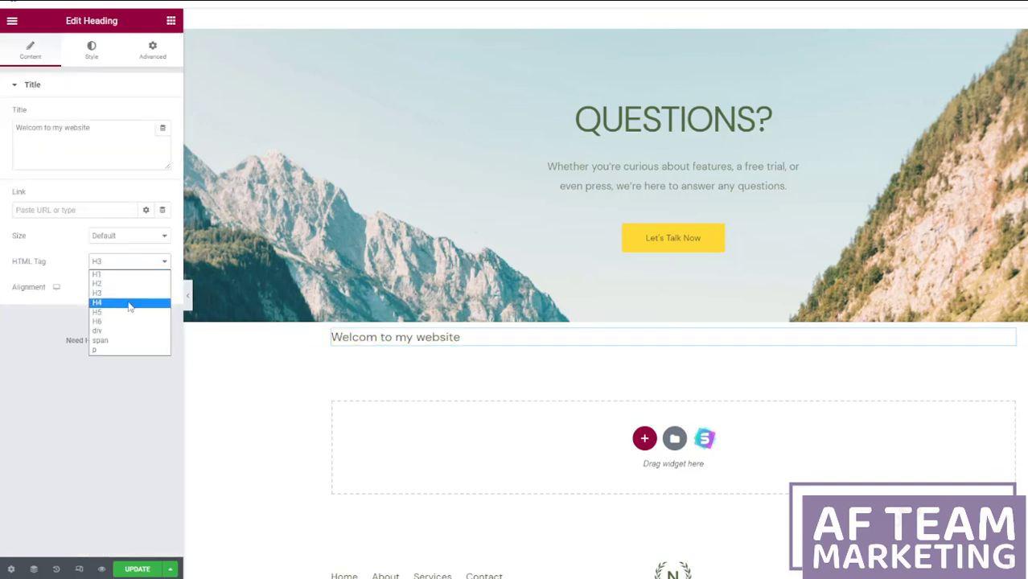
click(125, 274)
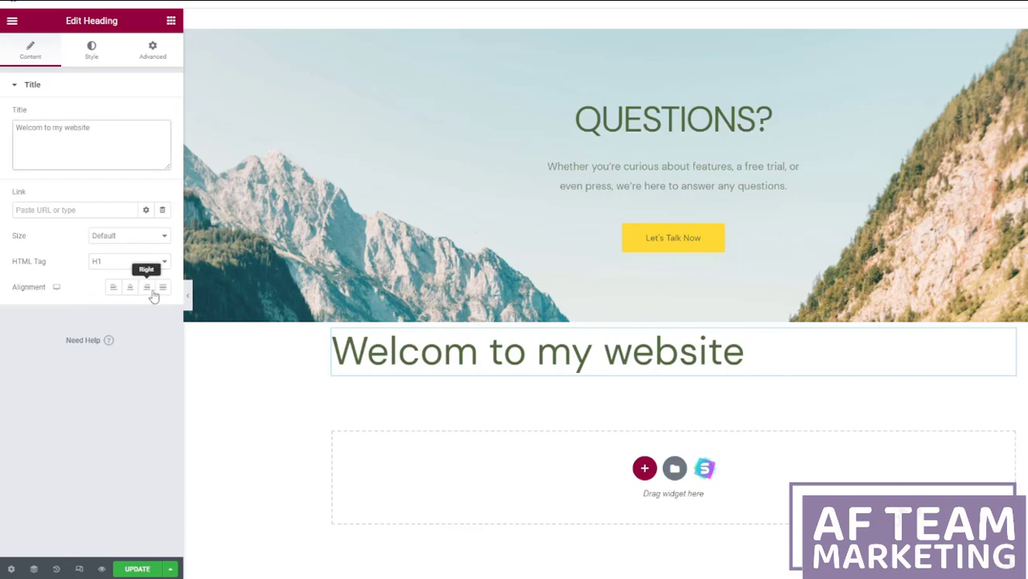
click(130, 293)
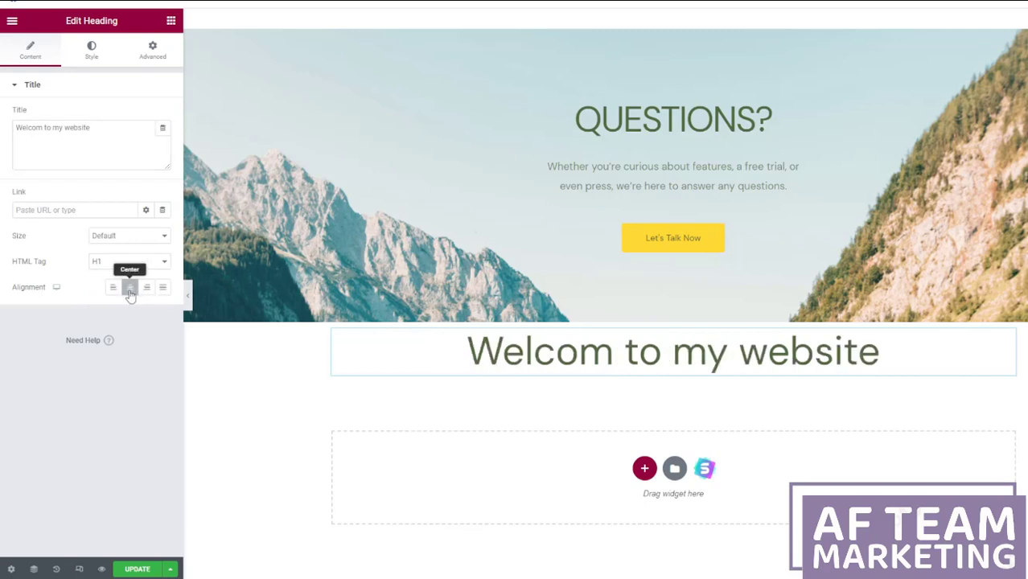
Step: Look over the heading's link field and its advanced layout and style options
click(48, 214)
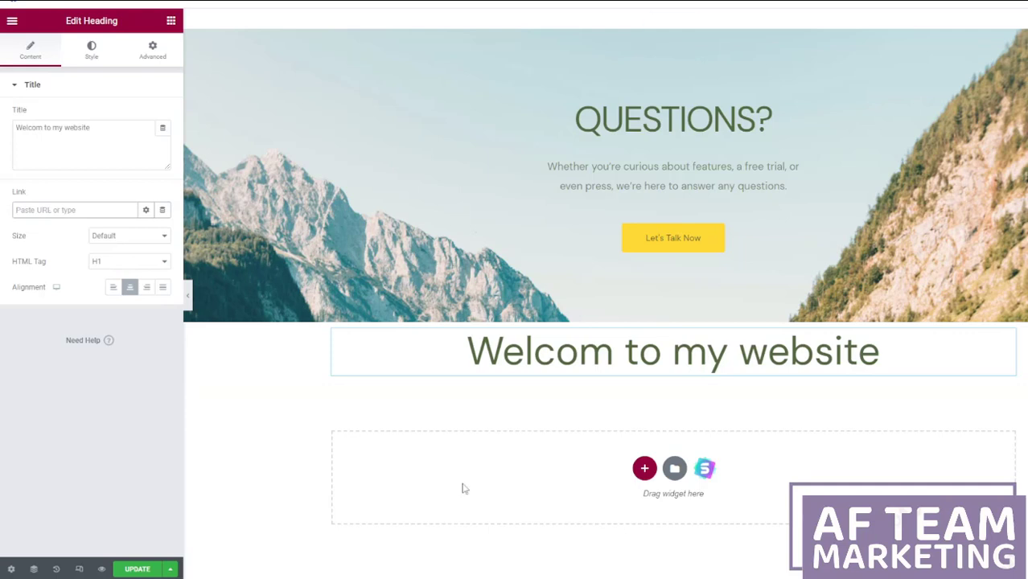
click(91, 50)
click(153, 50)
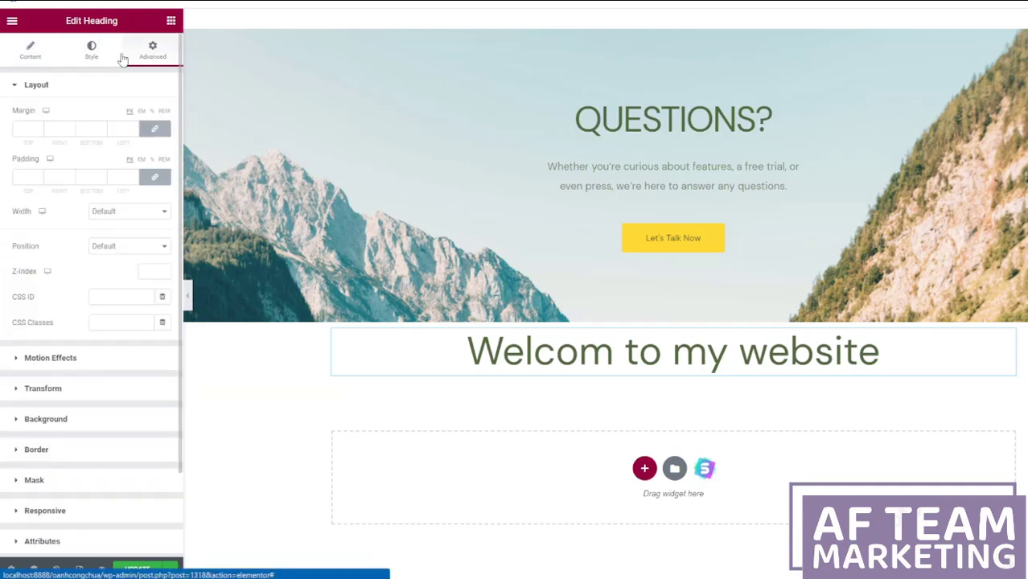
scroll(74, 325, down, 3)
scroll(74, 326, up, 3)
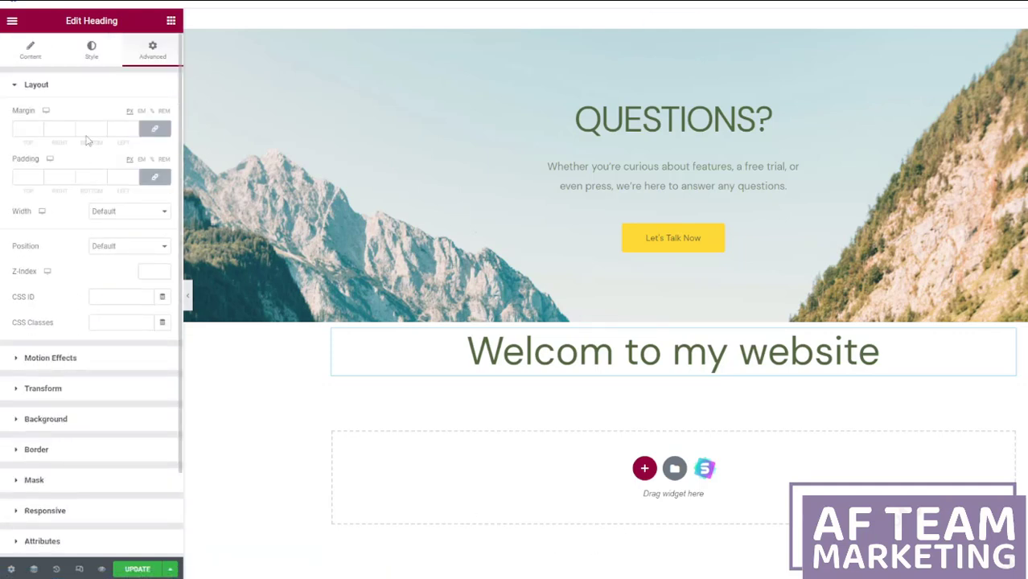
click(91, 48)
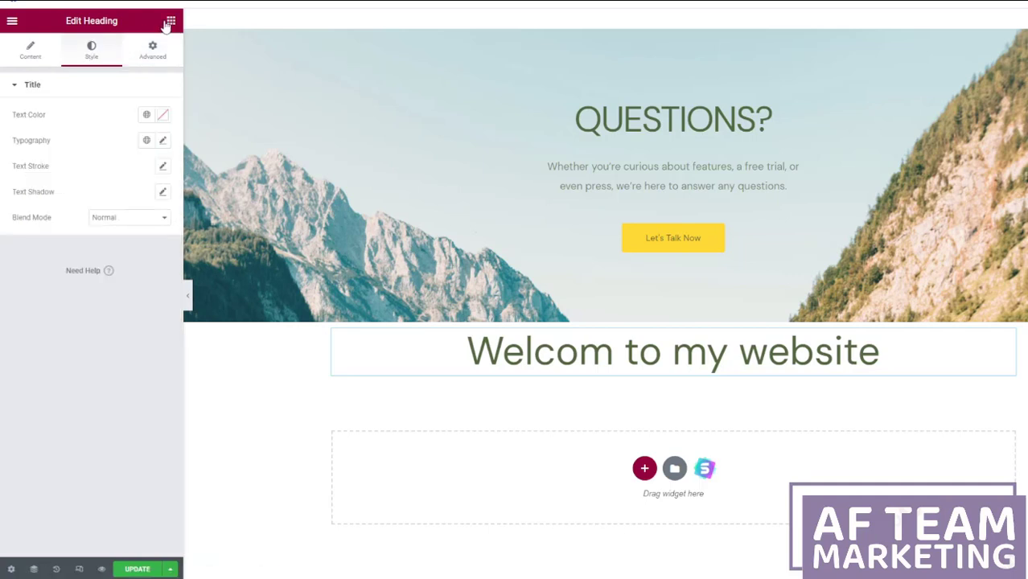
Step: Add a Button widget below the welcome heading and set its text to "Watch noww"
click(169, 21)
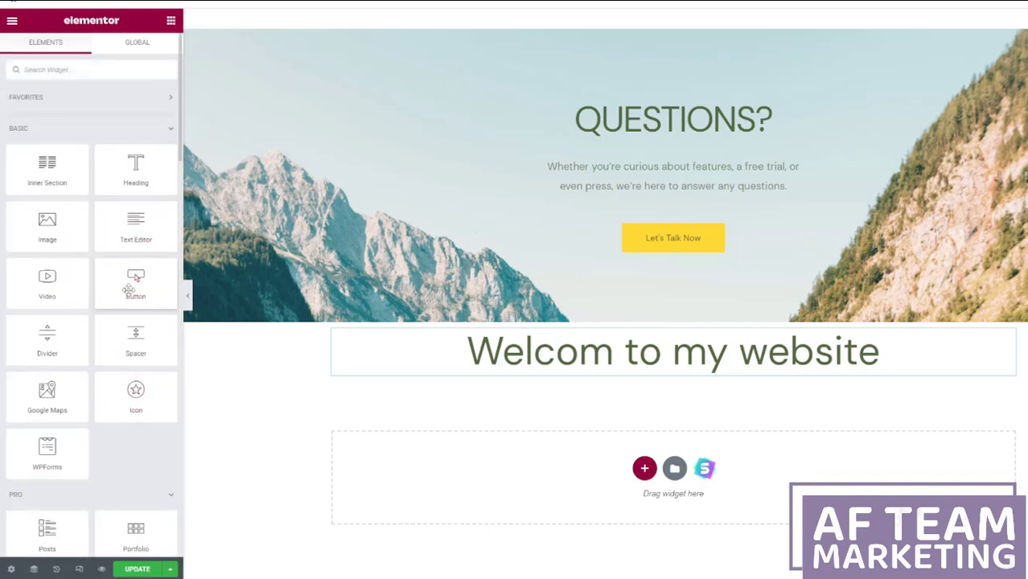
drag(128, 290, 632, 418)
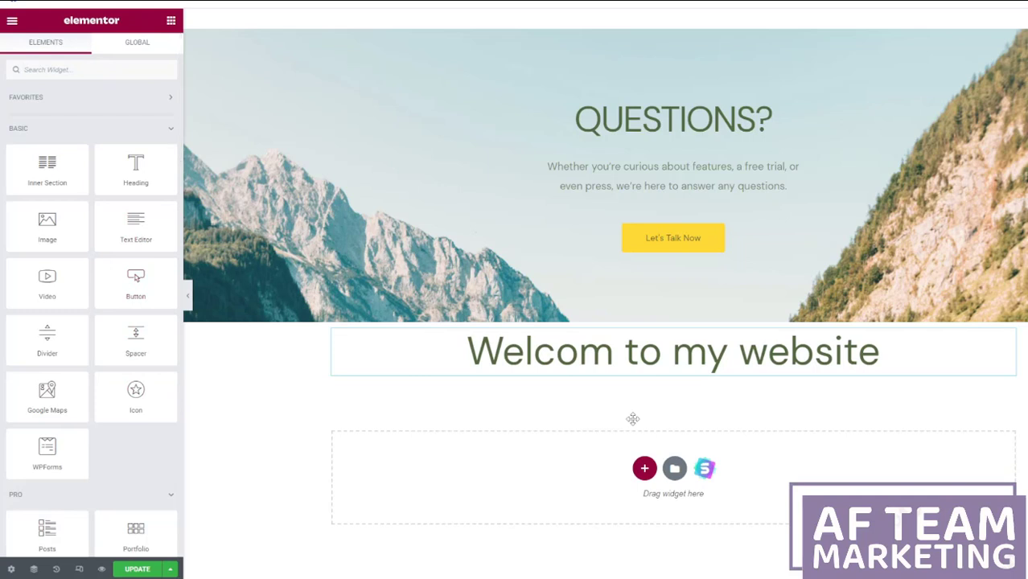
drag(135, 293, 663, 451)
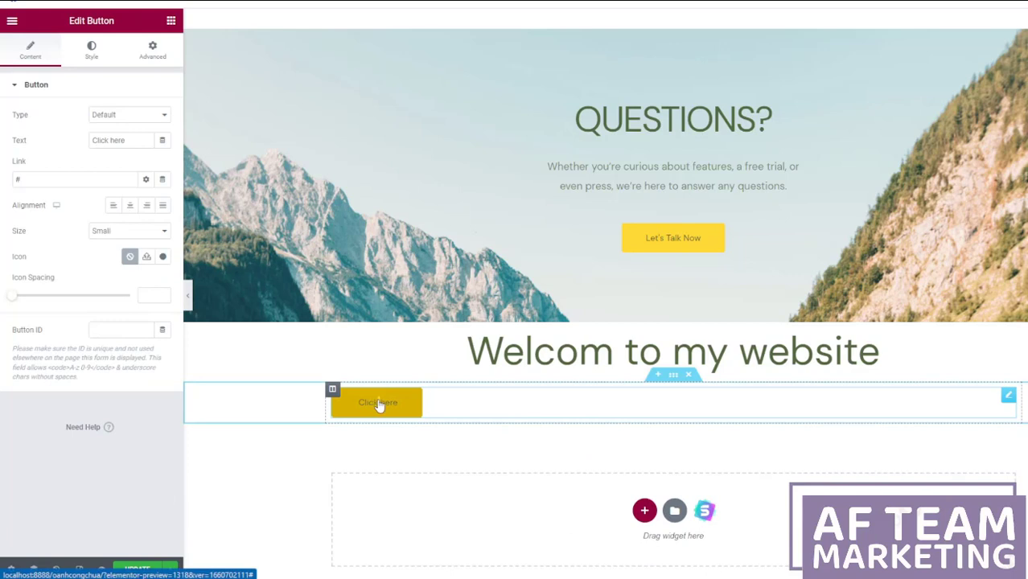
text(Watc)
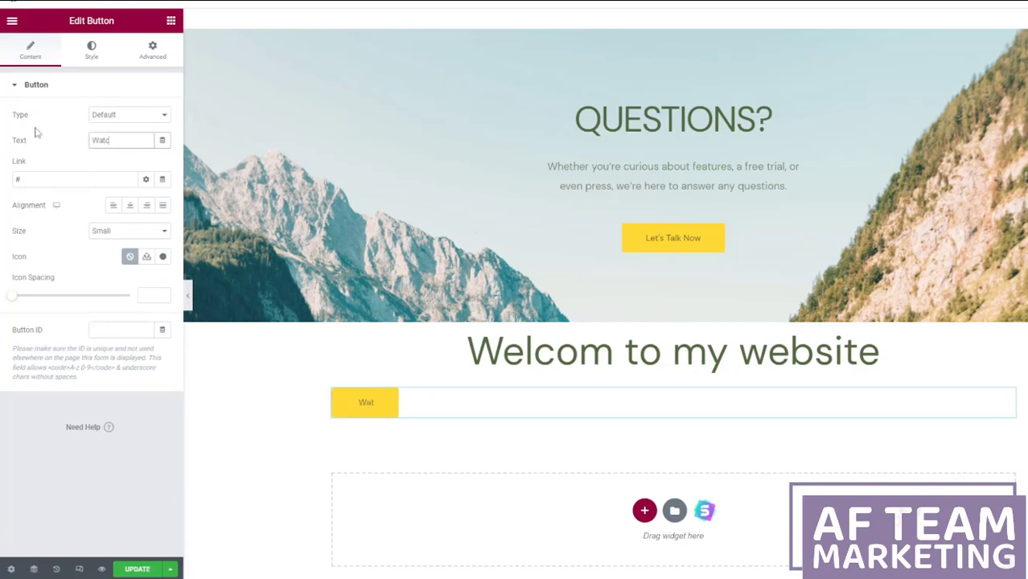
text(h noww)
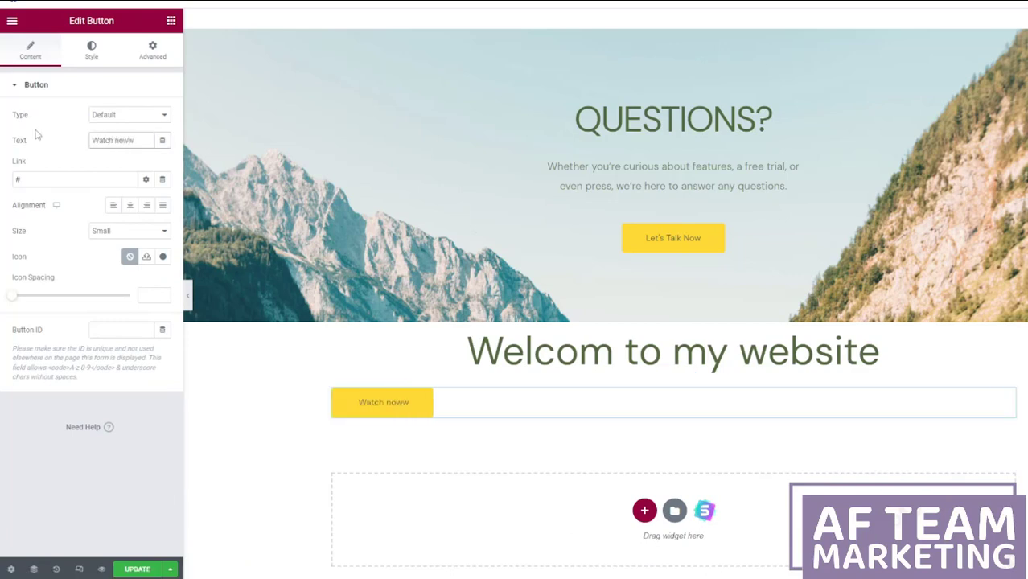
Step: Paste the copied YouTube video address into the button's link
click(51, 179)
key(ctrl+v)
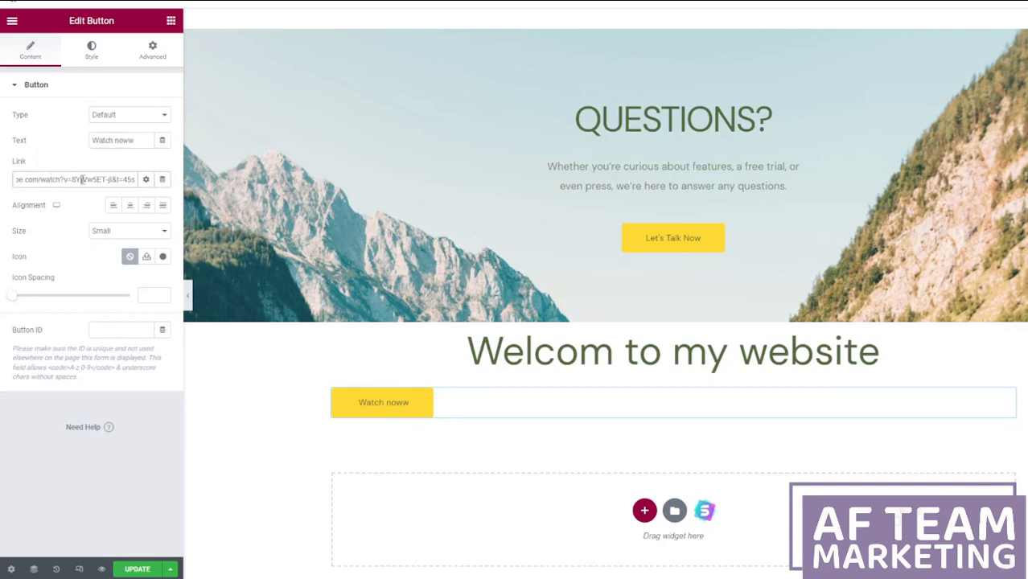
triple_click(81, 179)
click(81, 180)
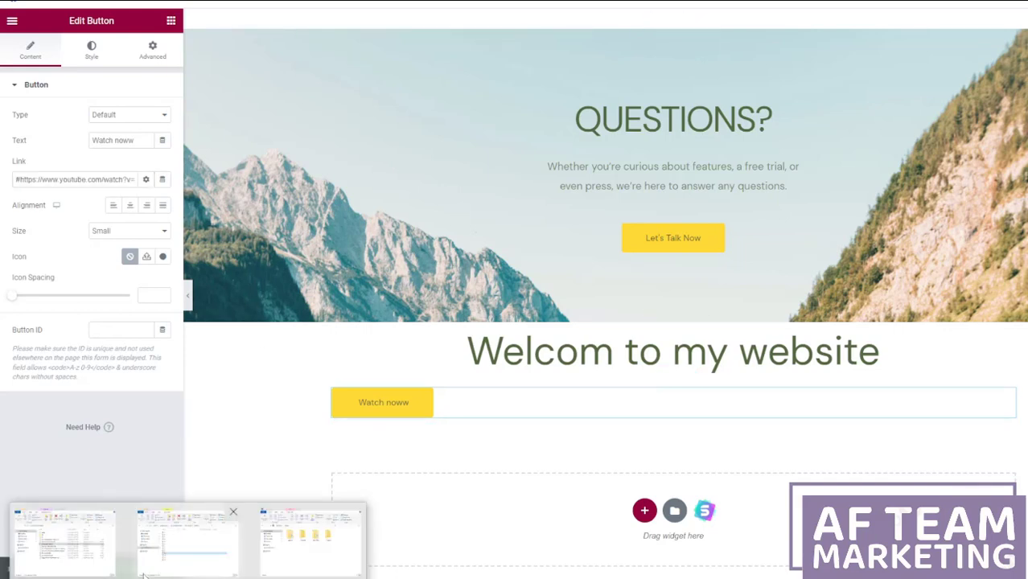
Step: Set the button's size to Medium and center its alignment
click(129, 231)
click(105, 252)
click(127, 208)
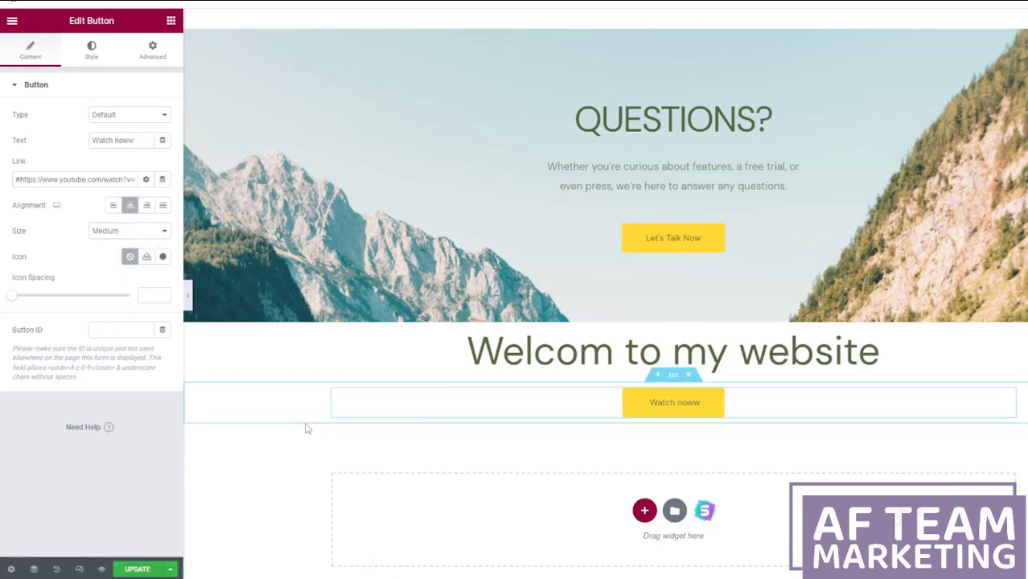
Step: Set the button's type to Success and its icon spacing to 20, keeping it centered
drag(9, 297, 54, 301)
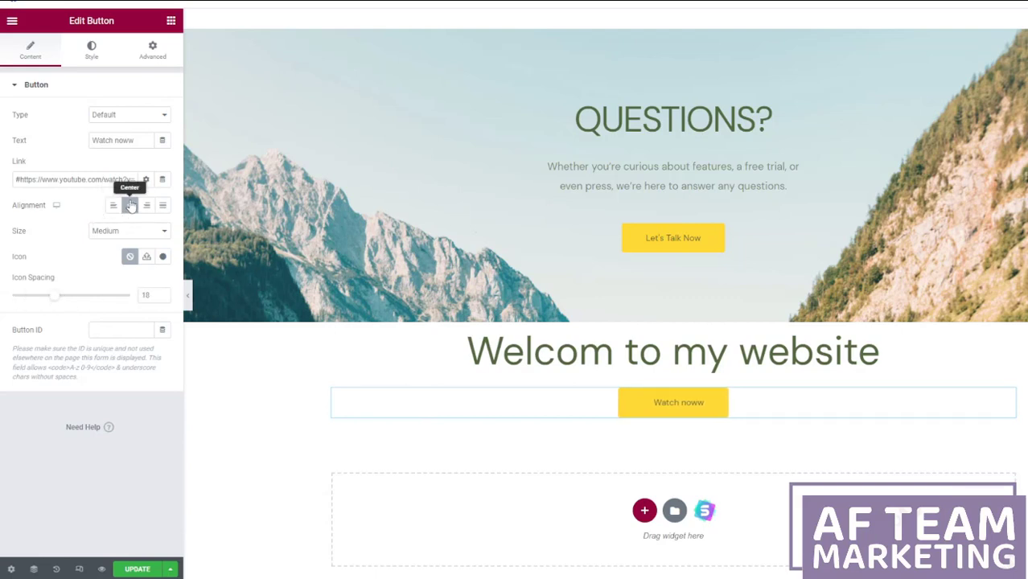
click(129, 115)
click(120, 144)
click(146, 141)
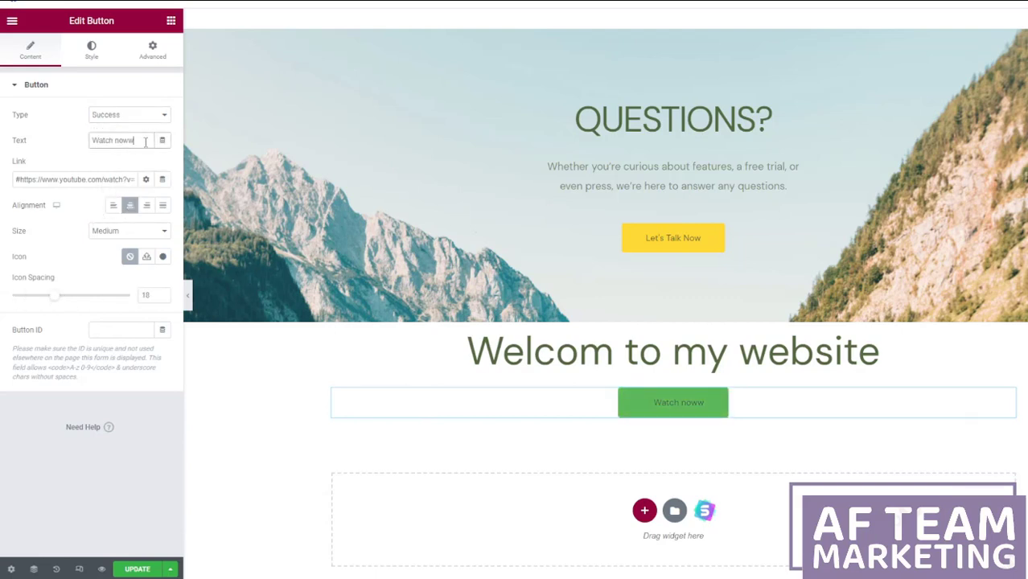
drag(152, 295, 126, 300)
text(20)
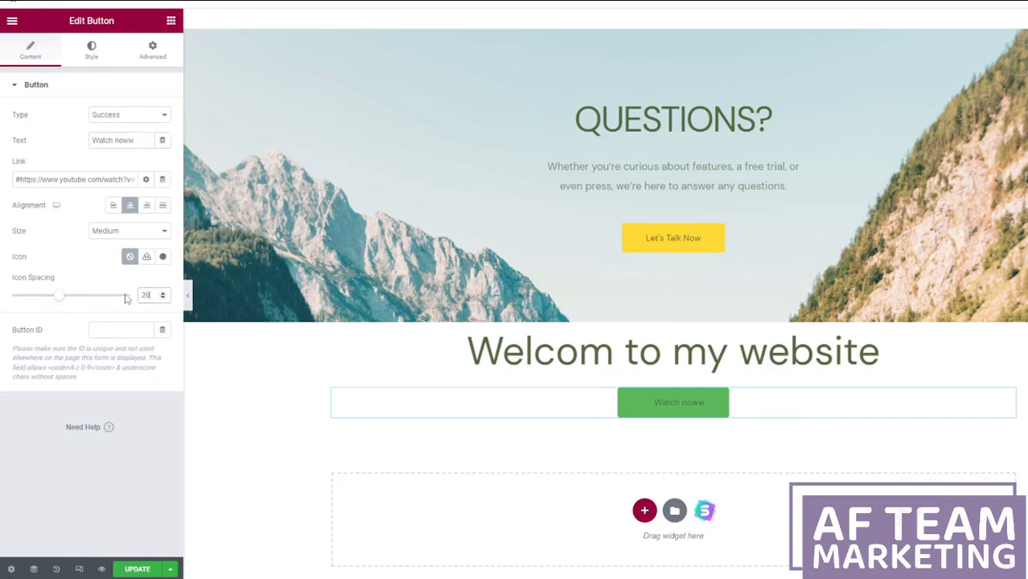
click(130, 206)
click(129, 205)
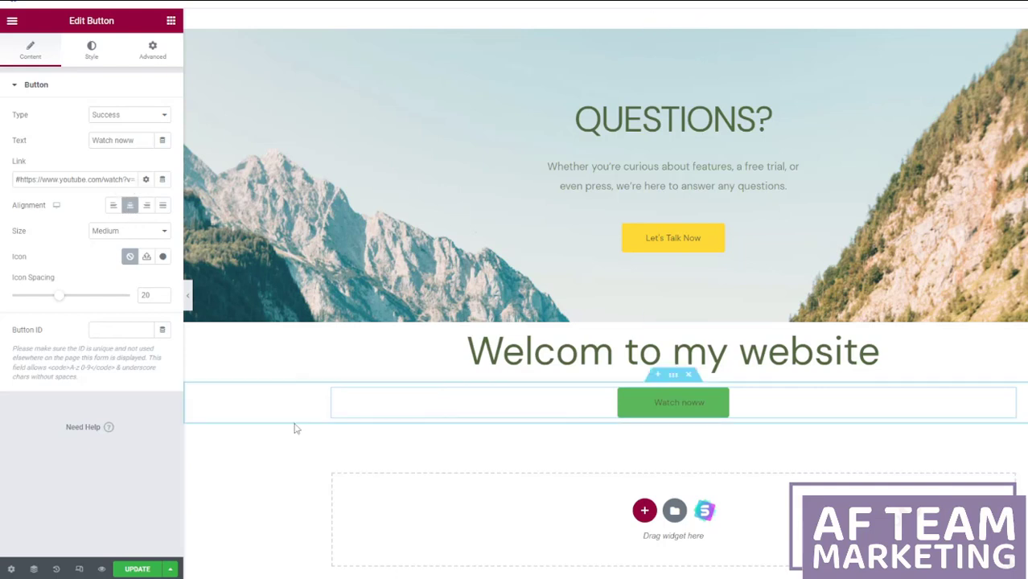
Step: Set the button's normal text color to the near-black #1F201D
click(94, 62)
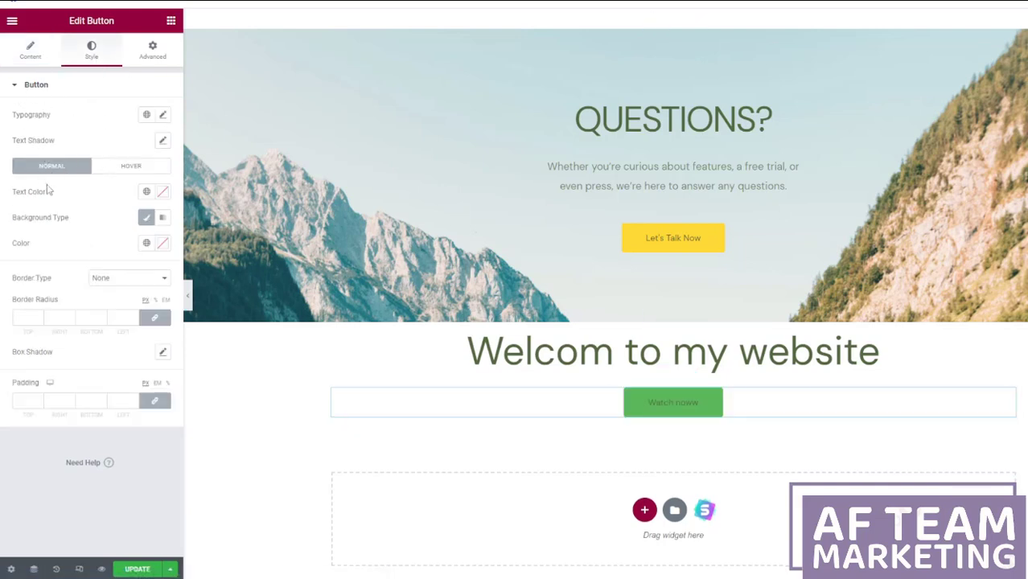
click(145, 196)
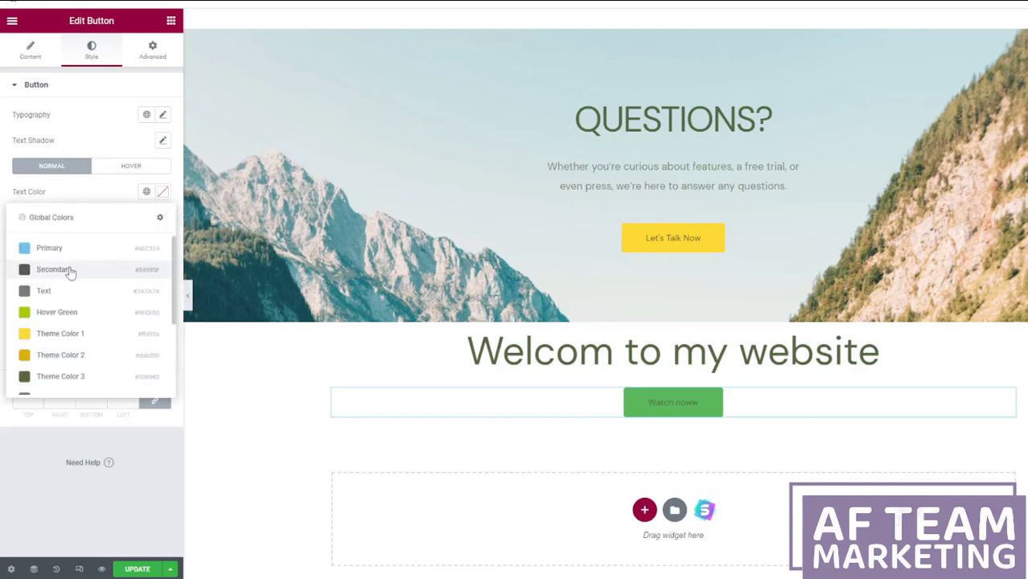
click(53, 310)
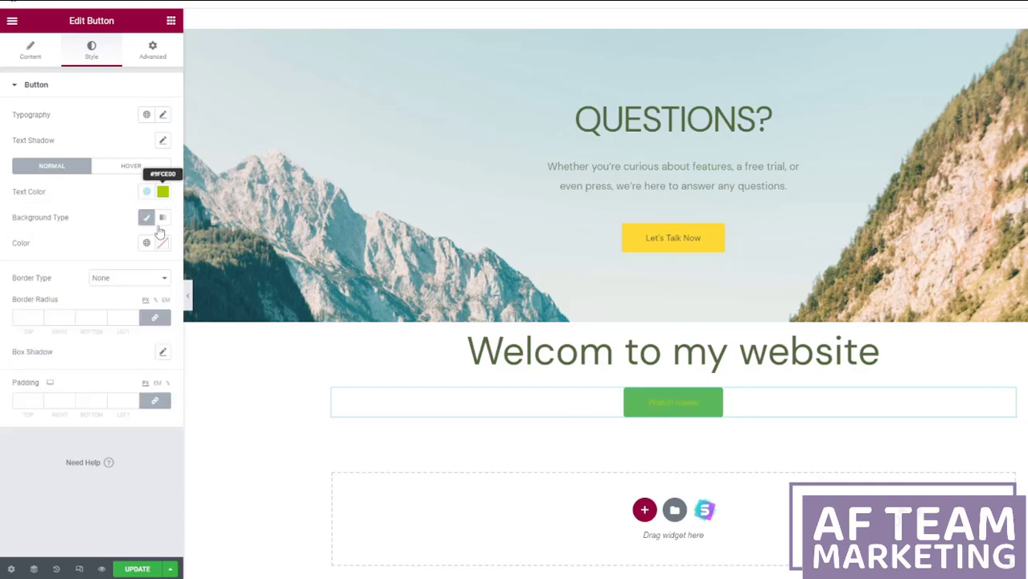
click(162, 192)
click(31, 326)
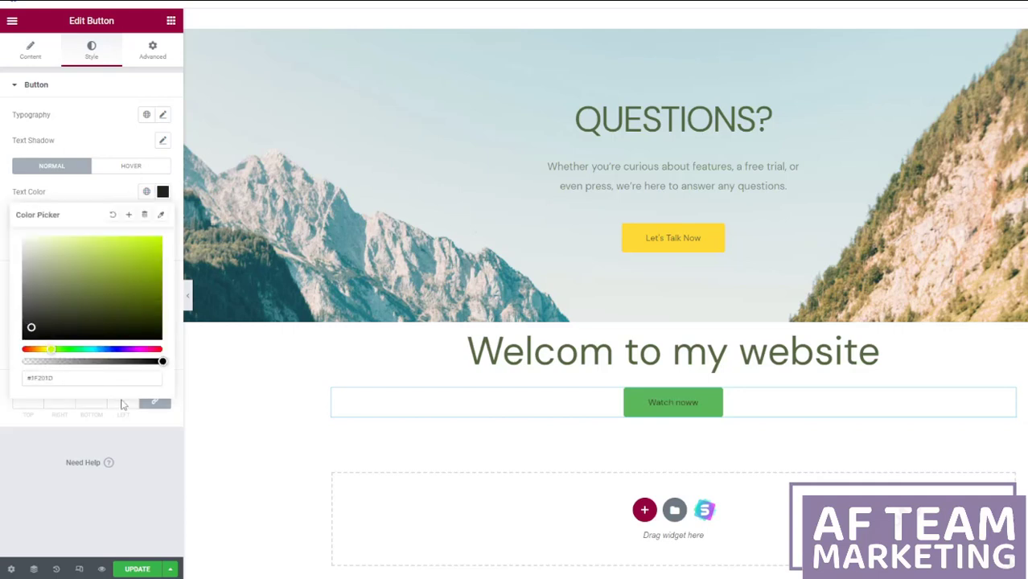
click(128, 426)
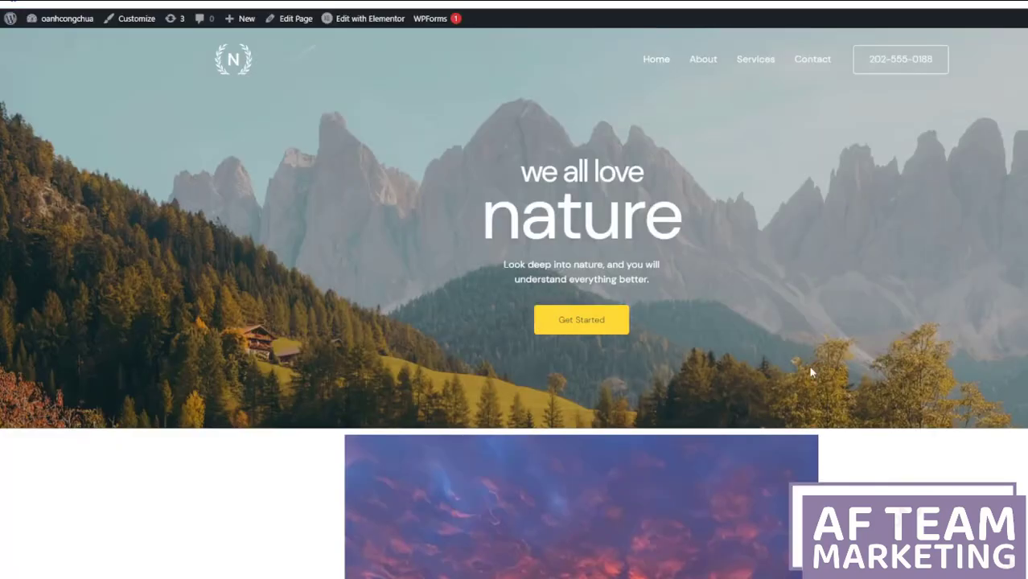
Step: Review the previewed page from the hero image to the footer and test the "Watch noww" button
scroll(637, 315, down, 7)
scroll(701, 433, up, 2)
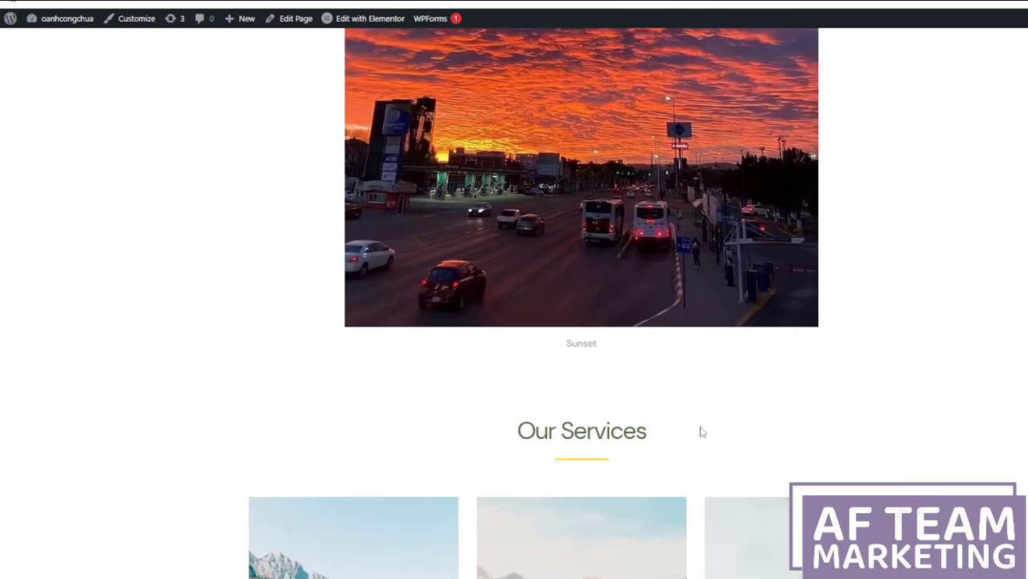
scroll(700, 433, up, 3)
scroll(683, 282, down, 12)
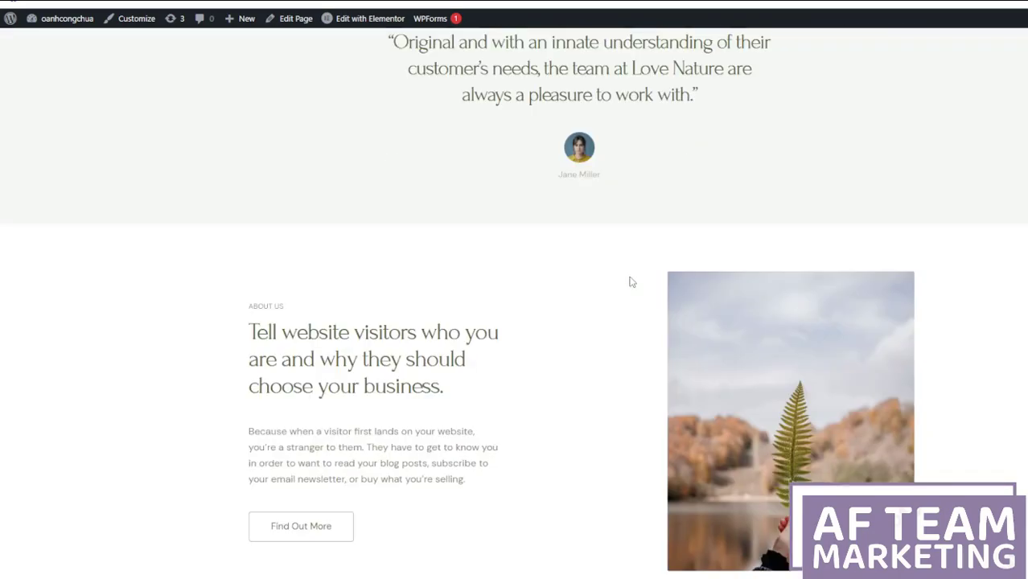
scroll(631, 281, down, 6)
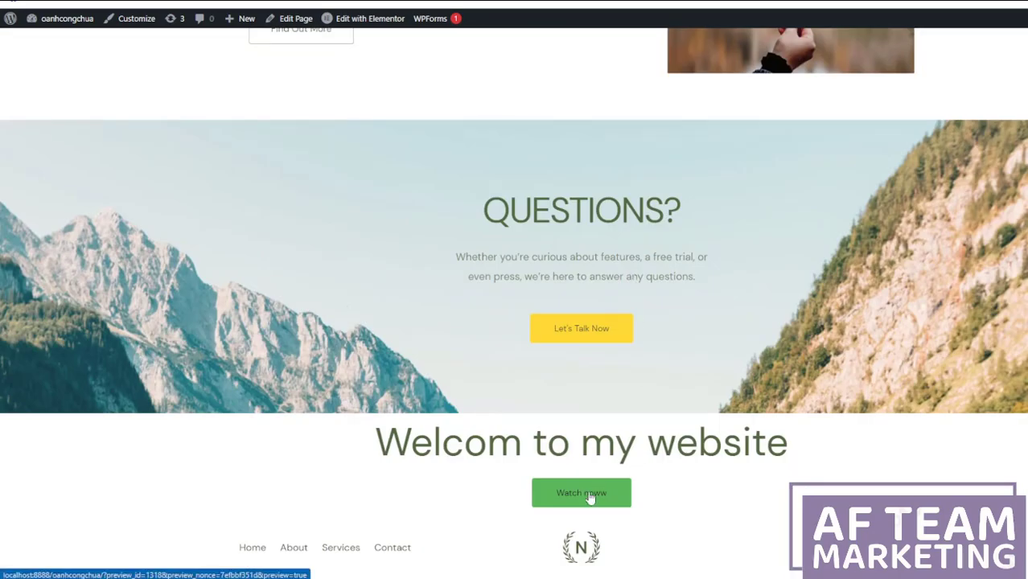
click(589, 494)
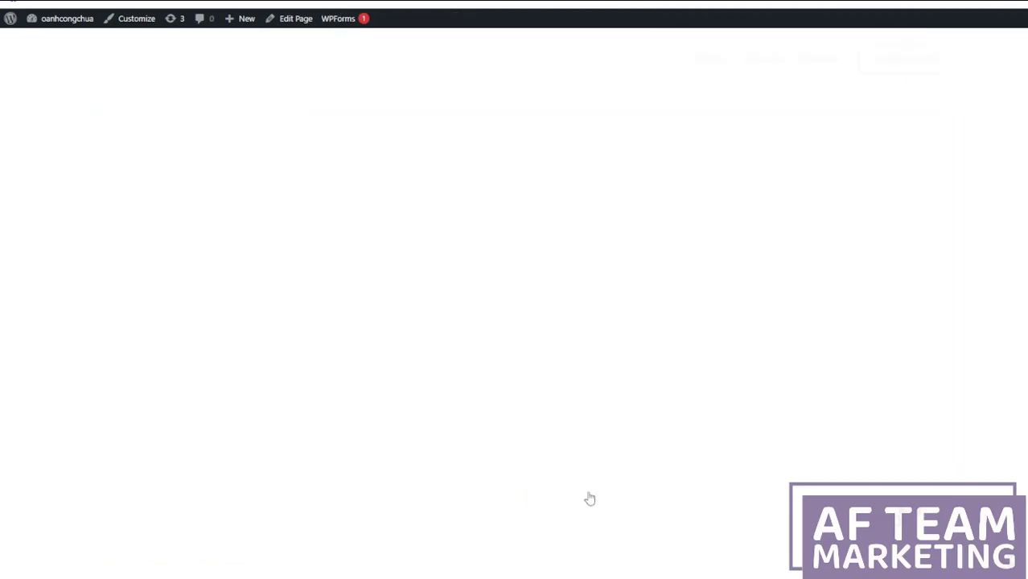
scroll(589, 482, down, 10)
scroll(593, 474, down, 5)
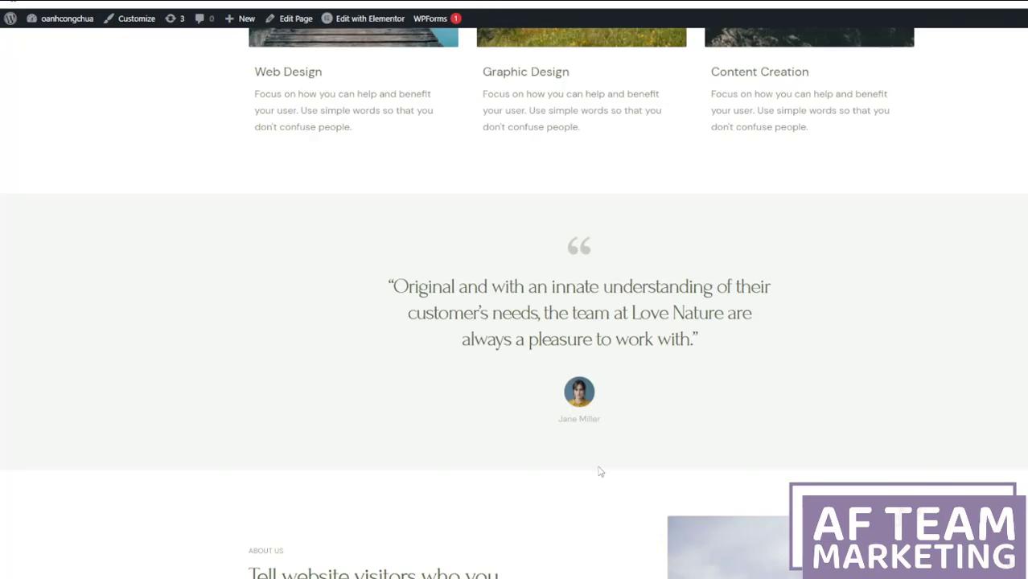
scroll(584, 405, down, 10)
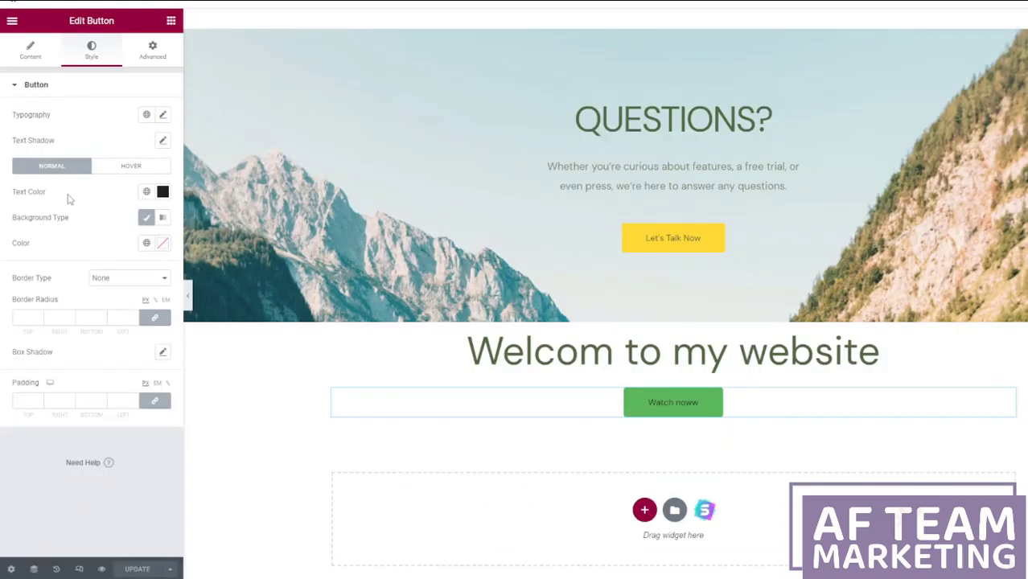
Step: Add a two-column inner section beneath the "Watch noww" button and turn on responsive mode
click(170, 22)
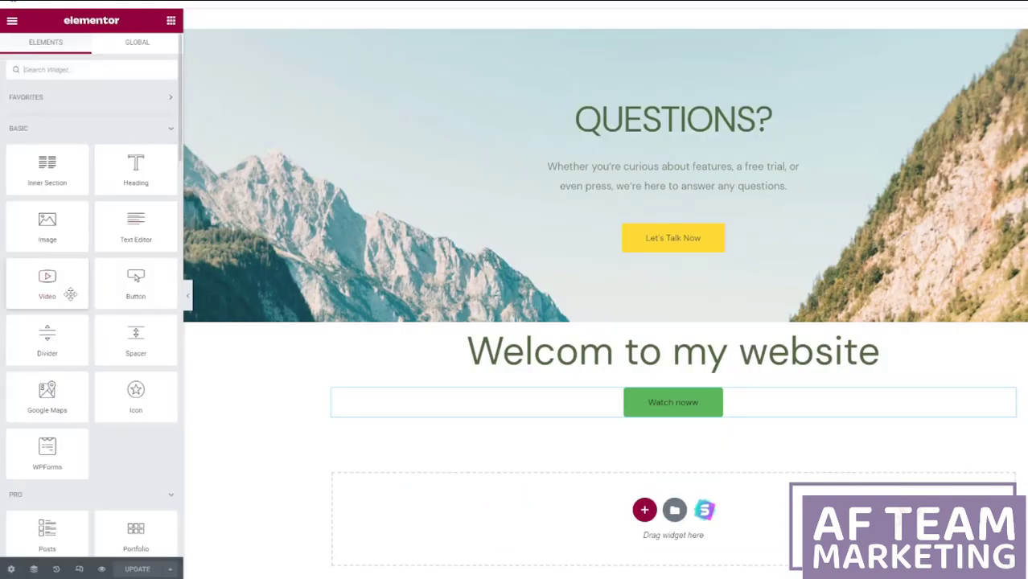
right_click(653, 402)
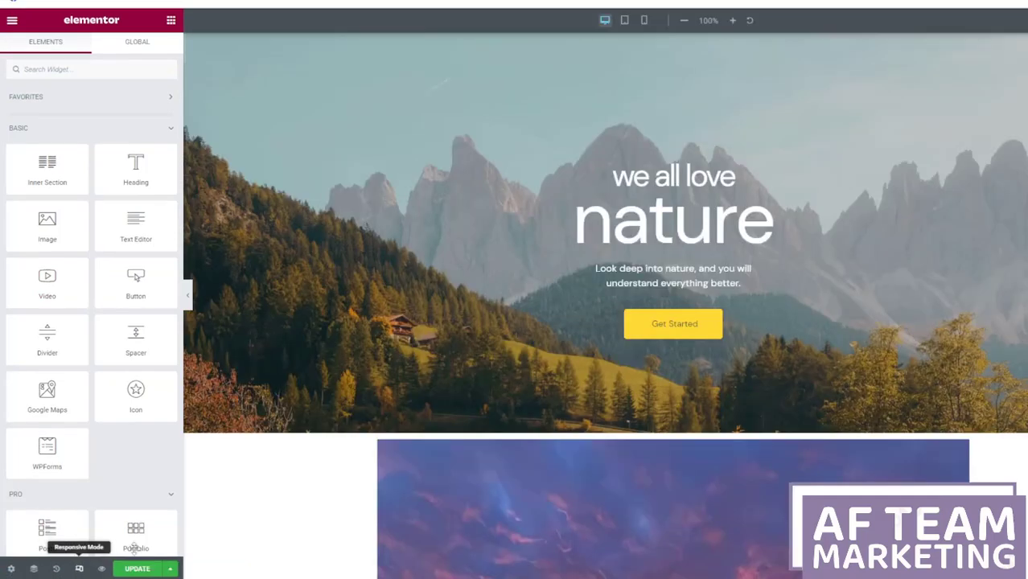
Step: Examine the page's tablet layout from the hero section down to the footer and back
click(623, 20)
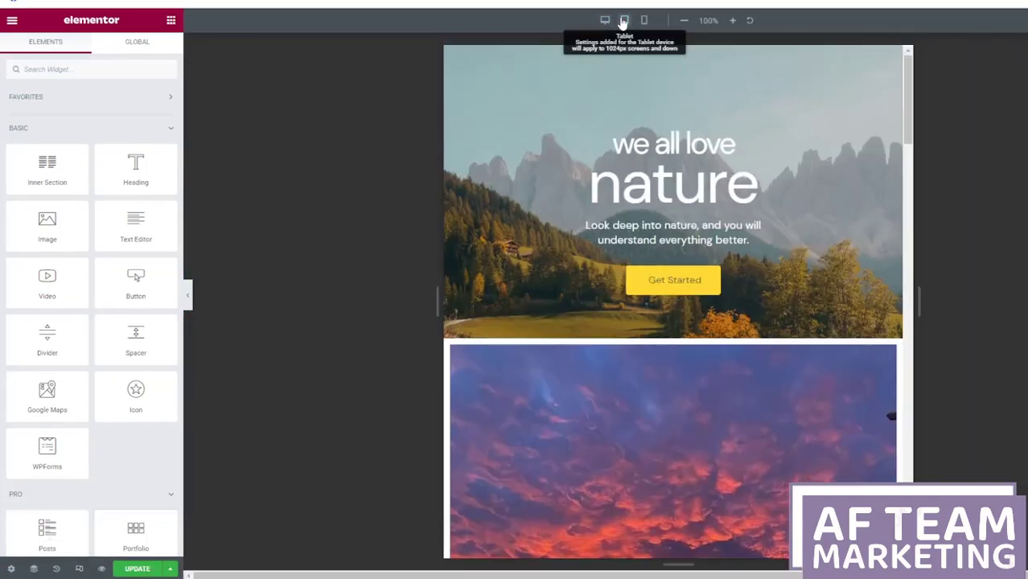
scroll(713, 315, down, 5)
scroll(713, 317, down, 15)
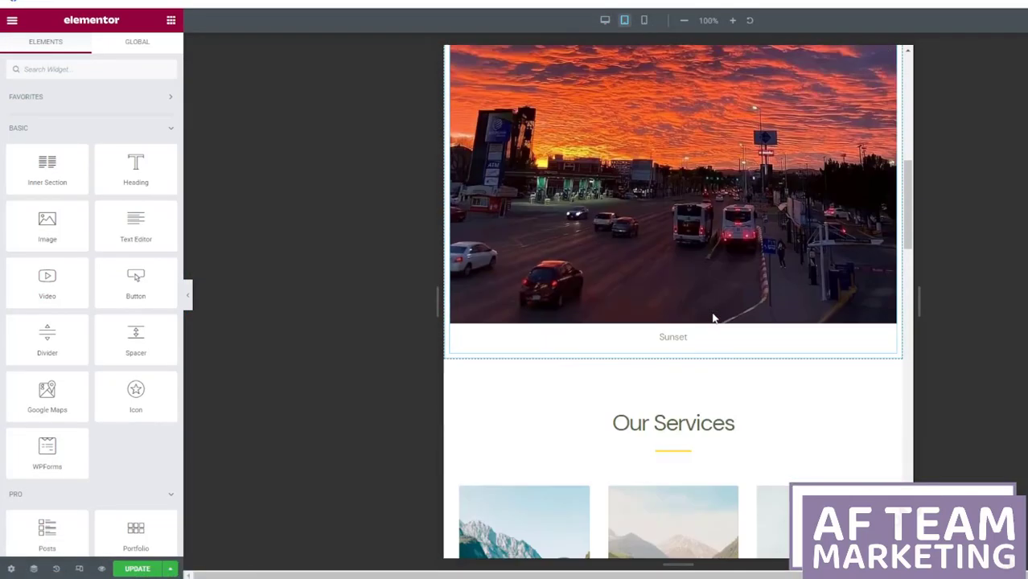
scroll(713, 318, down, 3)
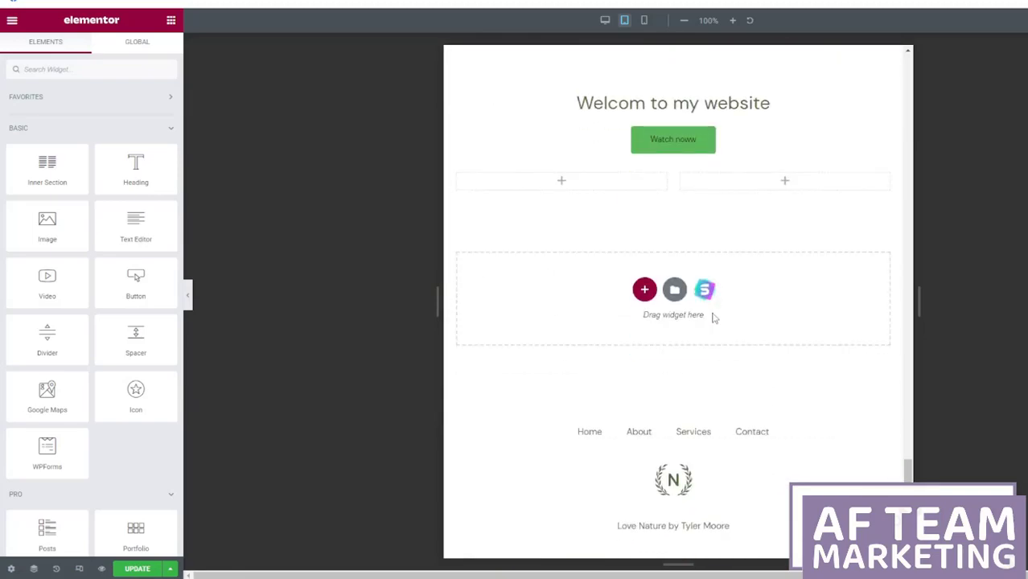
scroll(713, 318, up, 7)
scroll(713, 317, down, 1)
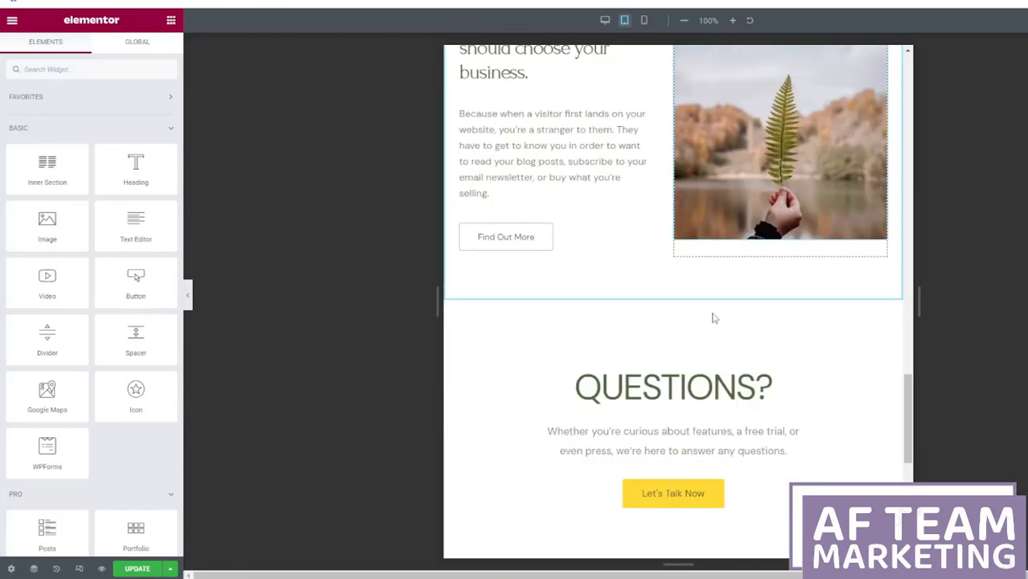
scroll(712, 318, up, 9)
scroll(712, 318, up, 10)
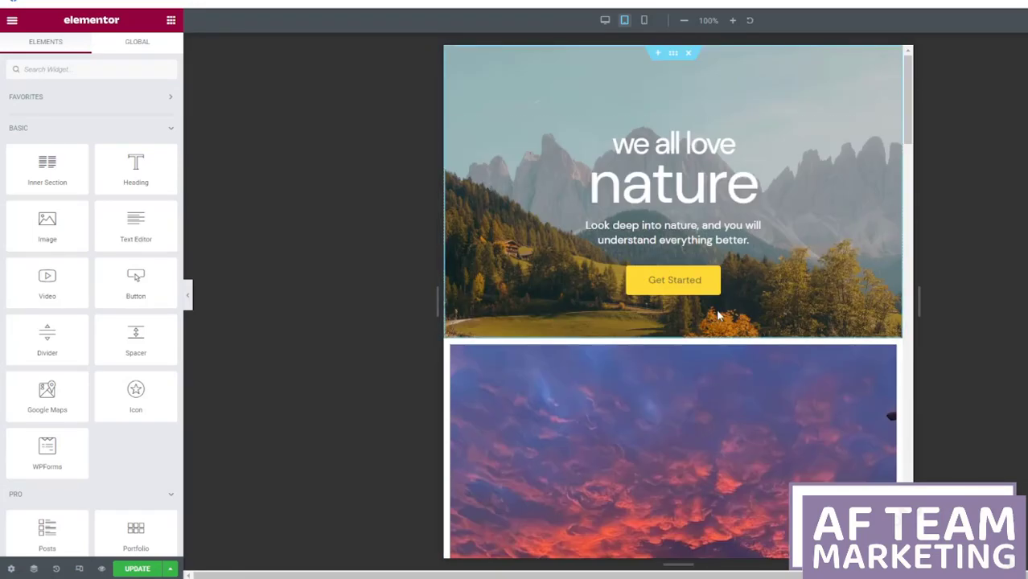
Step: Examine the page's mobile layout, focusing on the welcome heading and the "Watch noww" button
click(644, 22)
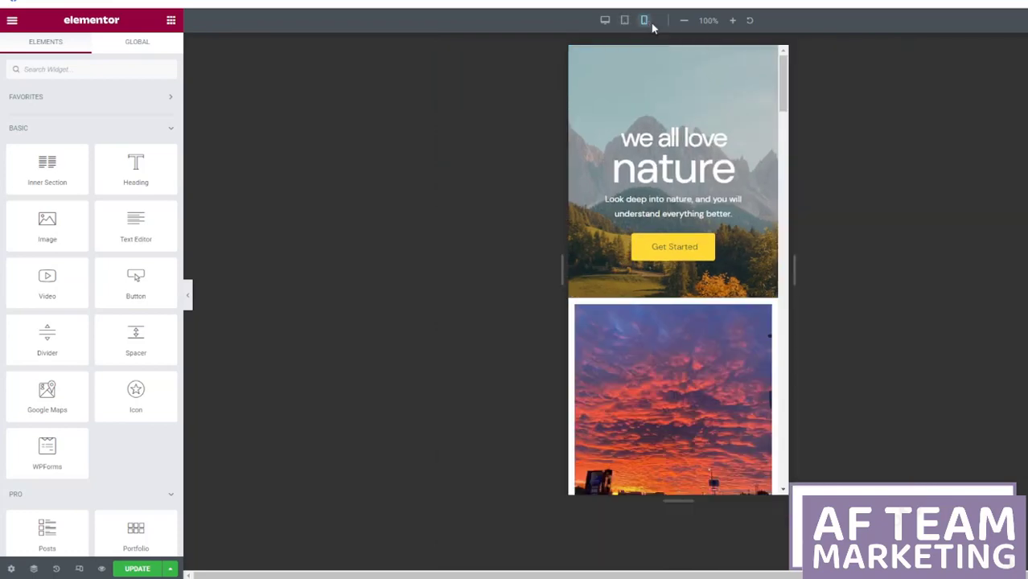
scroll(718, 209, down, 8)
scroll(718, 209, down, 15)
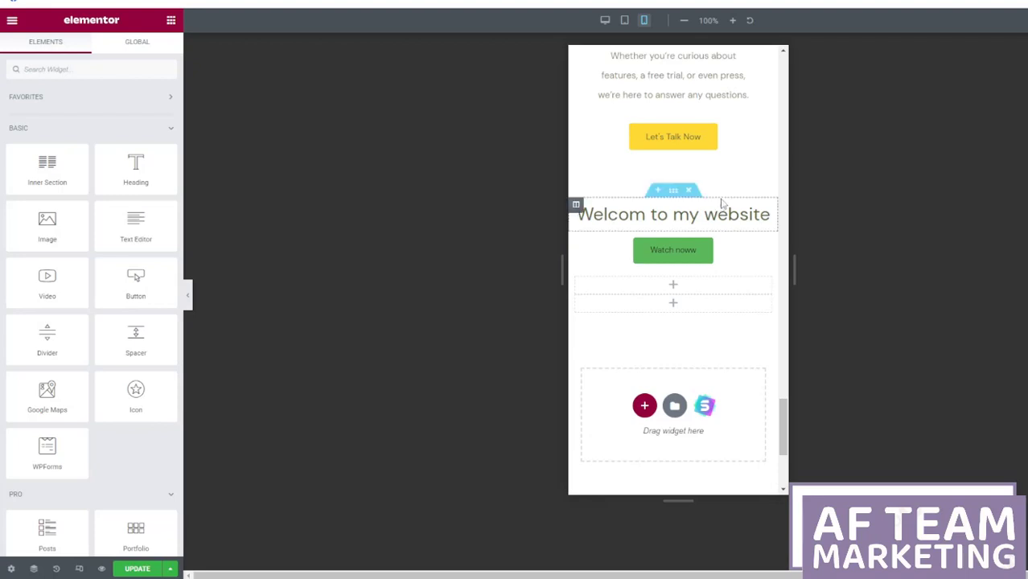
scroll(726, 201, down, 3)
scroll(728, 196, up, 3)
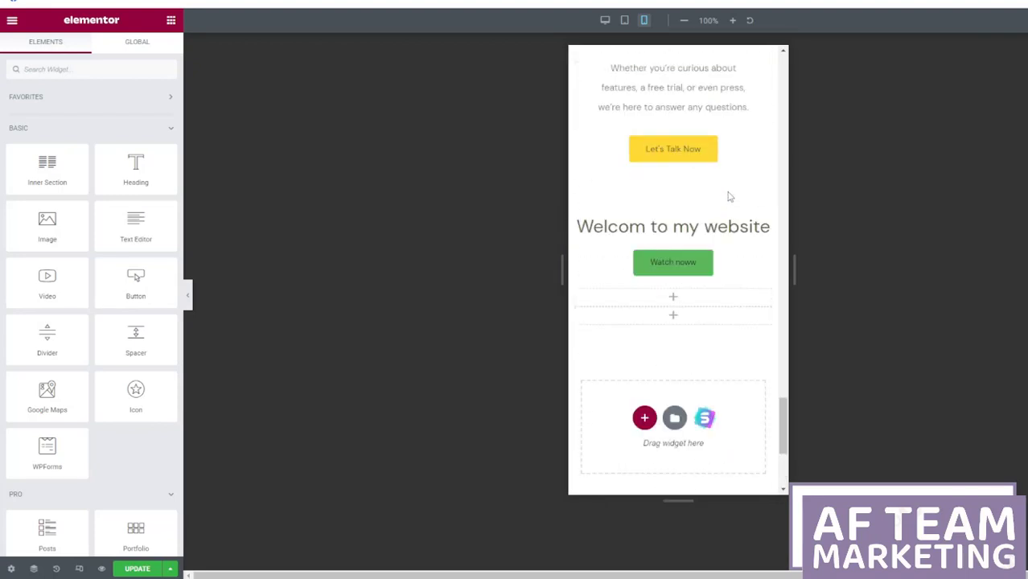
scroll(708, 256, up, 2)
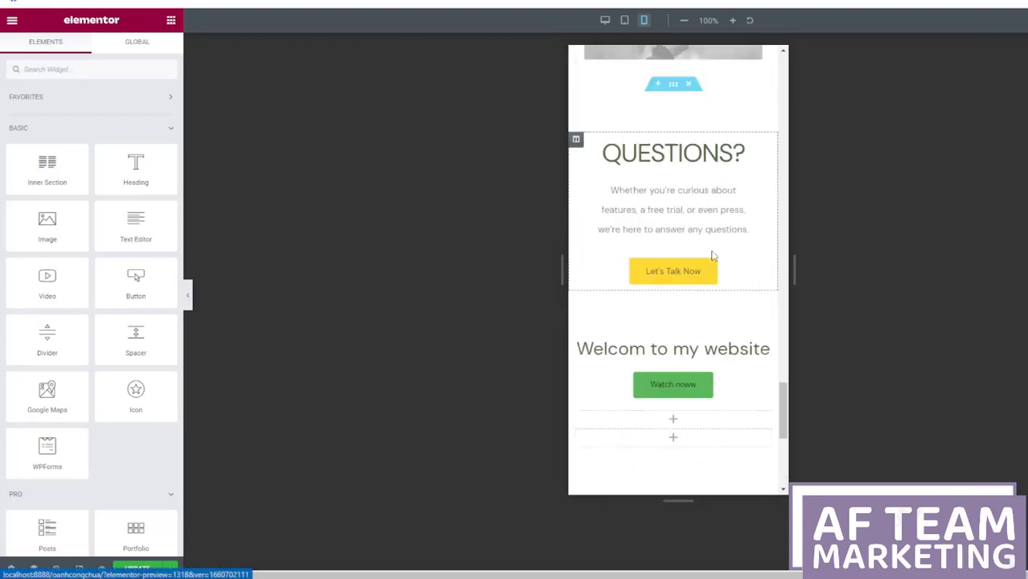
Step: Add an Image widget to the inner section's second column, using the round portrait of the long-haired woman in dark clothing
drag(46, 223, 659, 335)
drag(654, 370, 635, 457)
click(667, 322)
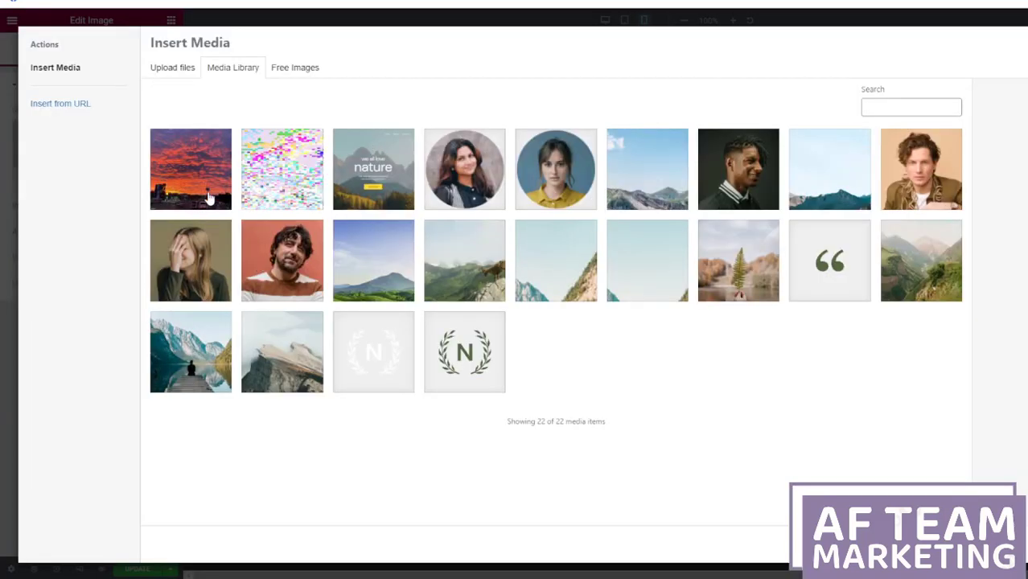
click(208, 198)
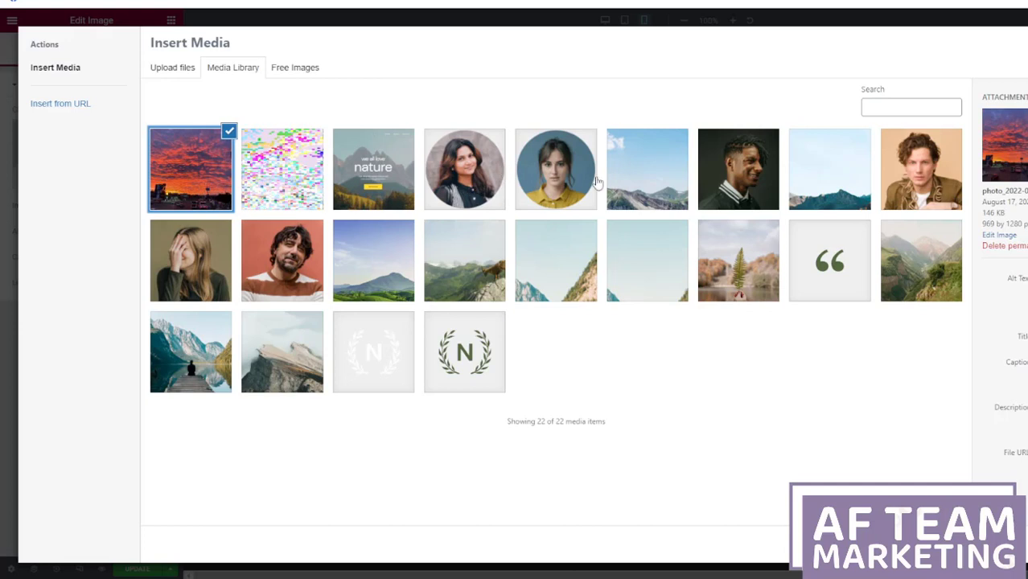
click(439, 178)
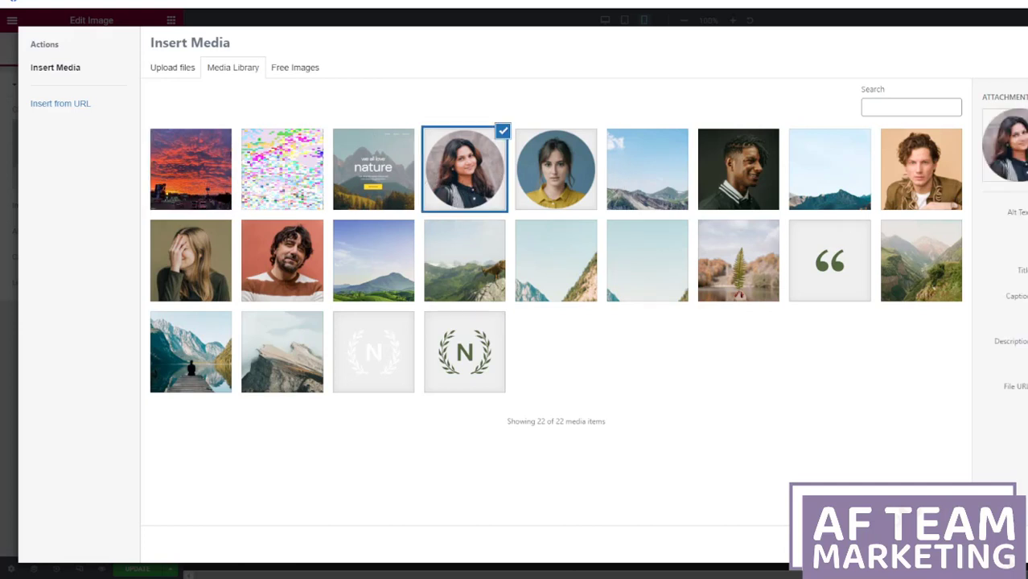
key(Return)
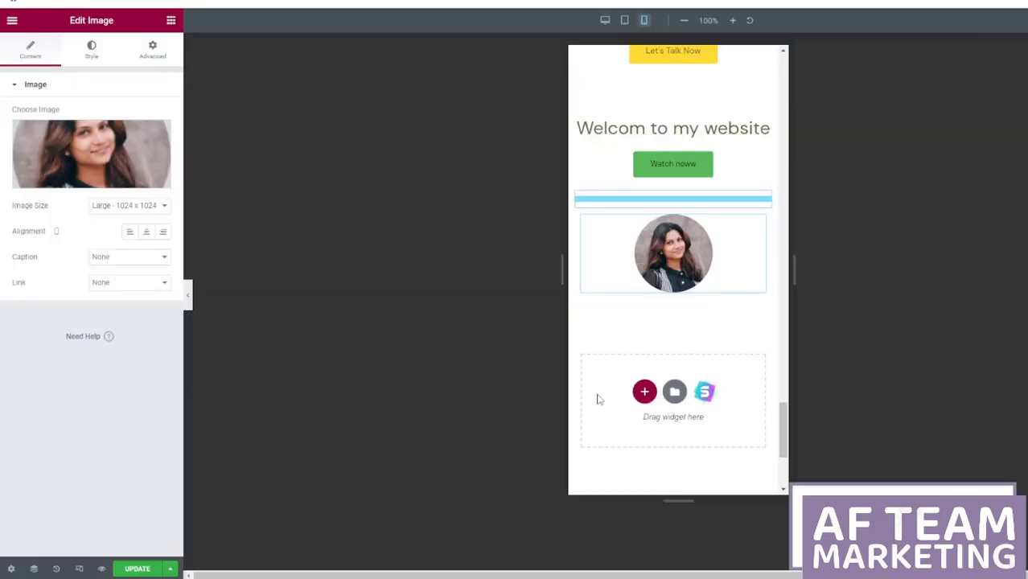
Step: Update the page with the added portrait image and preview the changes on the site
scroll(651, 389, down, 1)
scroll(653, 389, up, 1)
scroll(727, 200, down, 3)
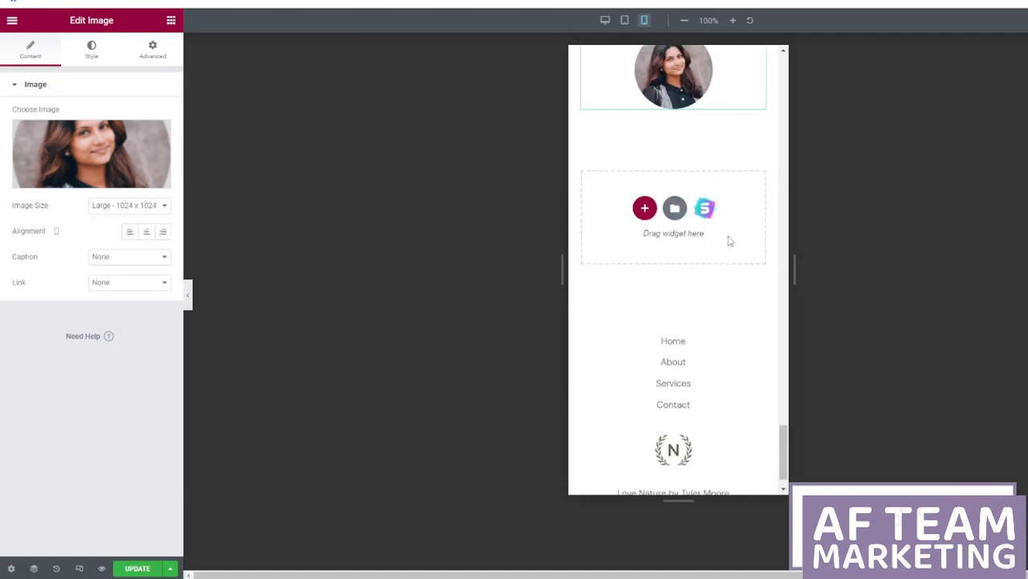
click(137, 569)
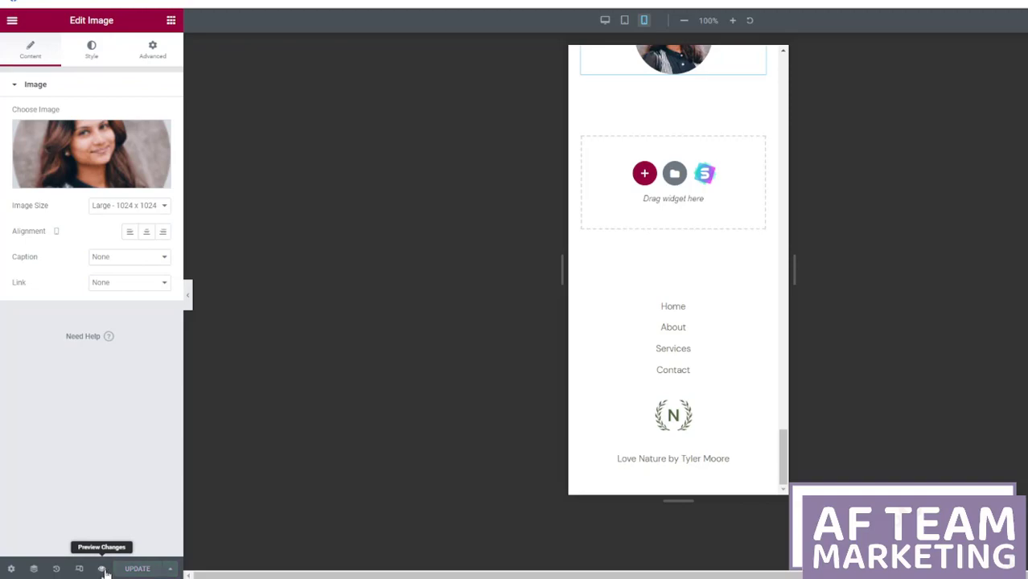
click(103, 569)
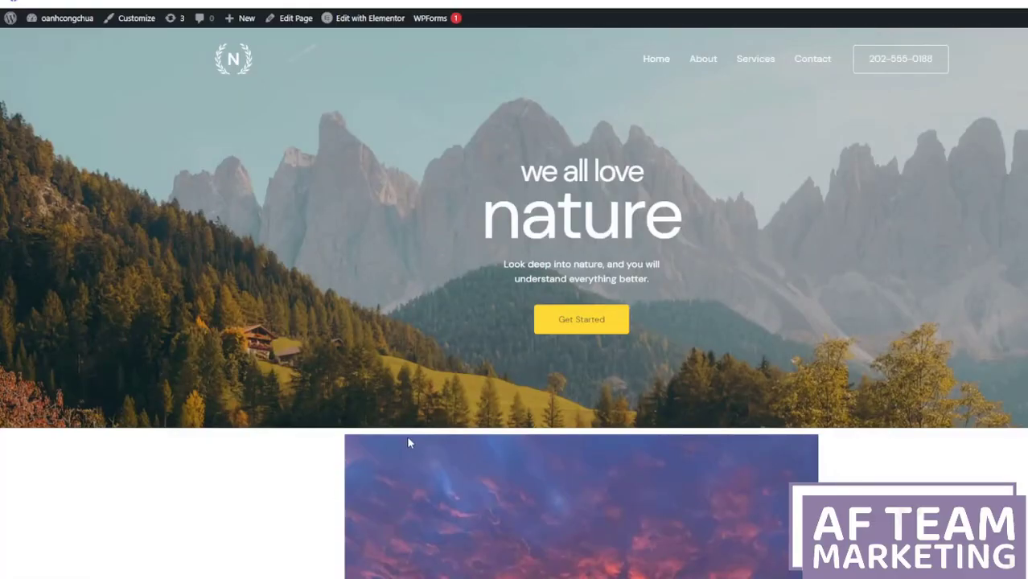
scroll(408, 442, down, 15)
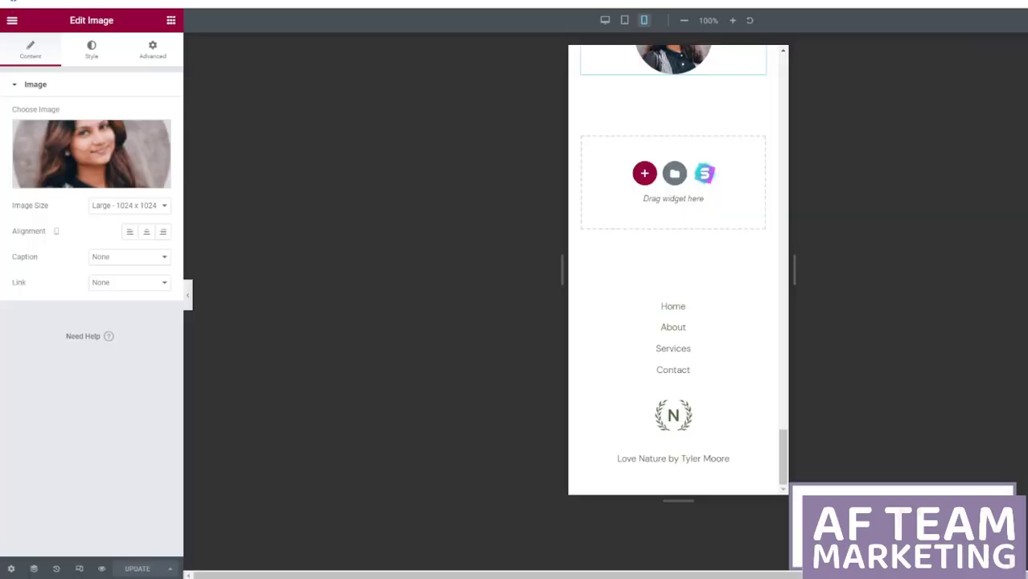
Step: Switch the editor back to desktop view and check the section holding the portrait image
scroll(724, 177, up, 5)
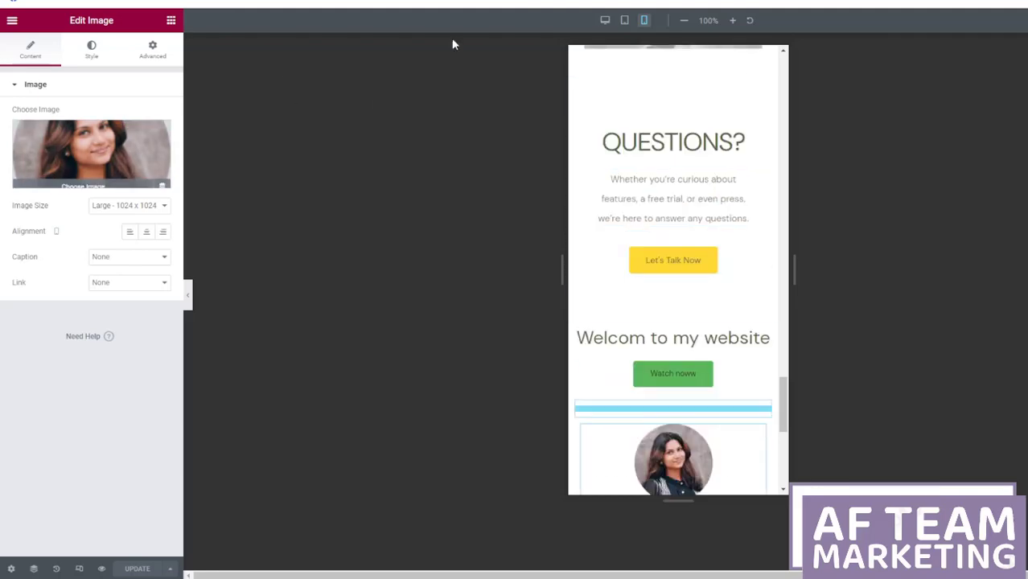
click(605, 20)
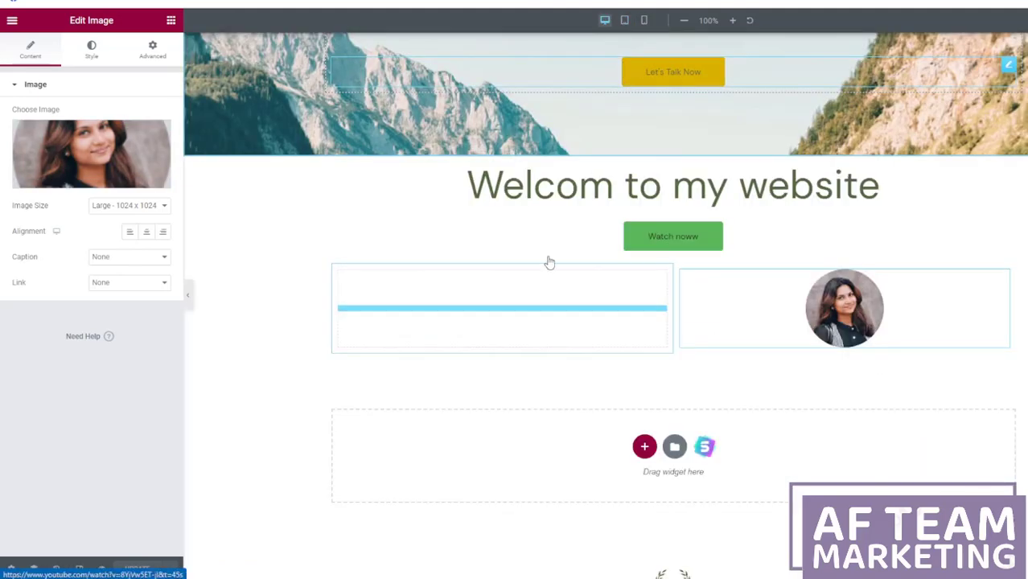
scroll(541, 271, up, 3)
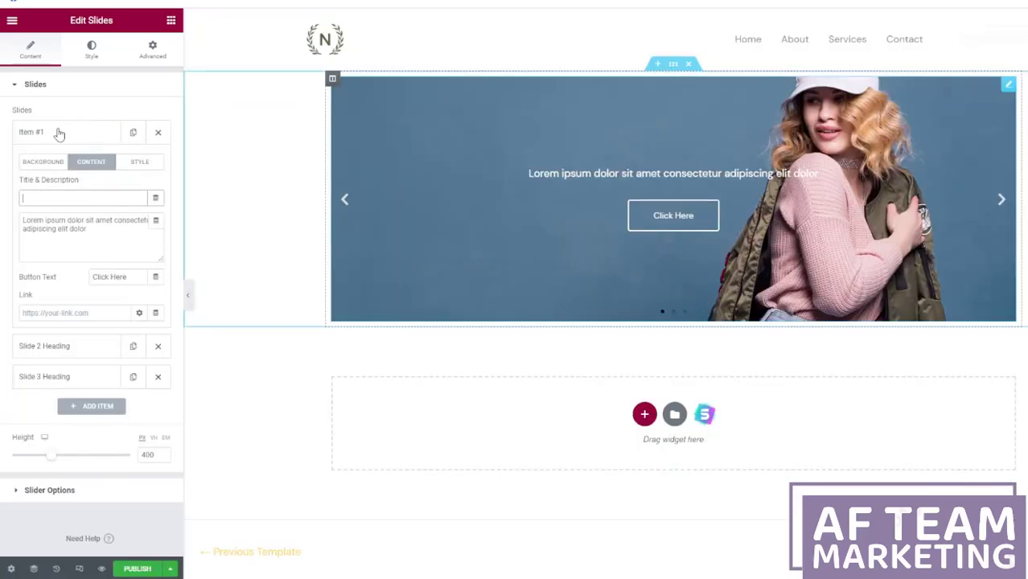
click(171, 20)
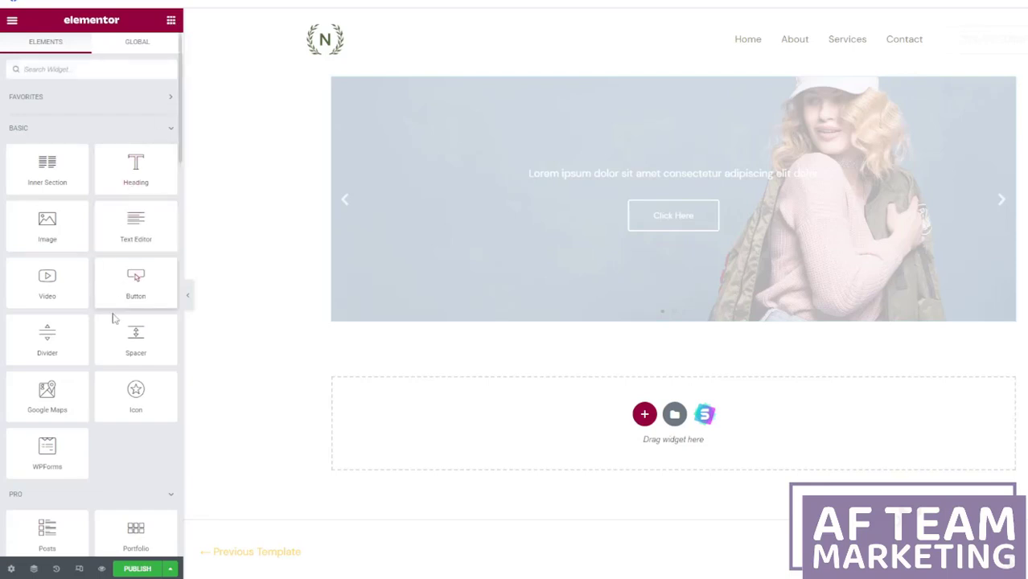
scroll(88, 322, down, 3)
scroll(88, 321, down, 1)
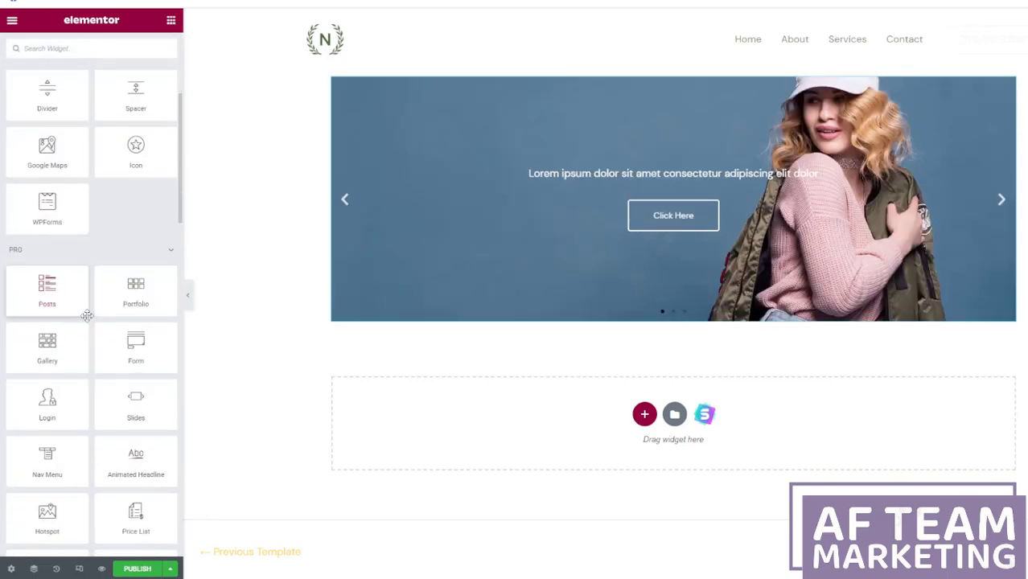
scroll(87, 316, up, 4)
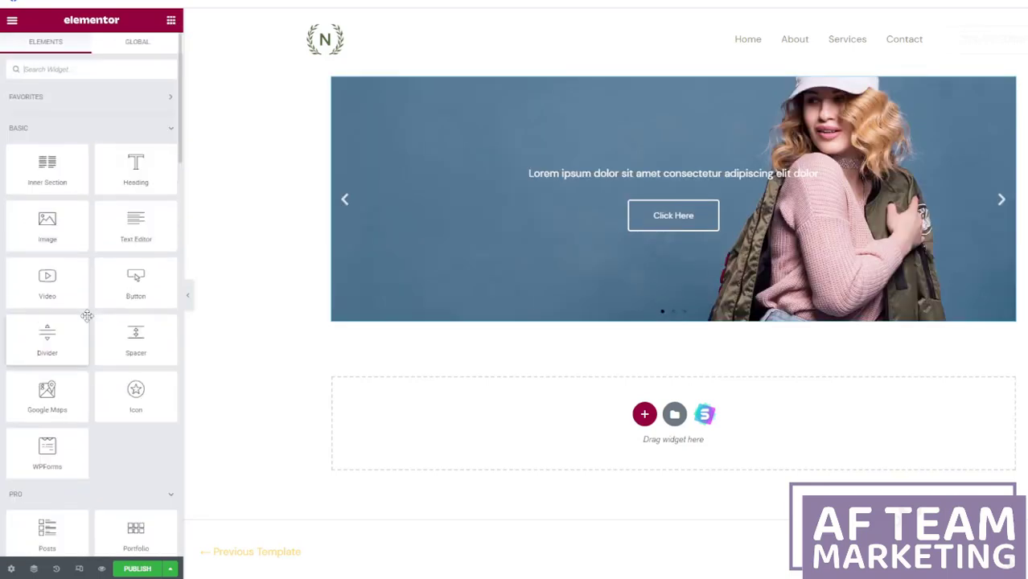
Step: Set the title of the first slide in the Slides widget to "Clothing"
click(669, 217)
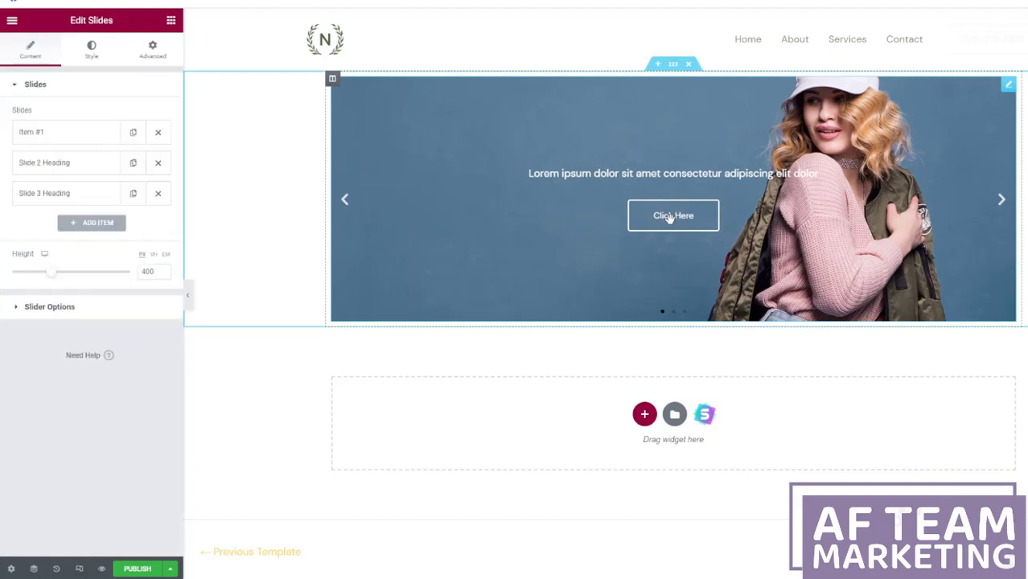
click(76, 133)
click(95, 162)
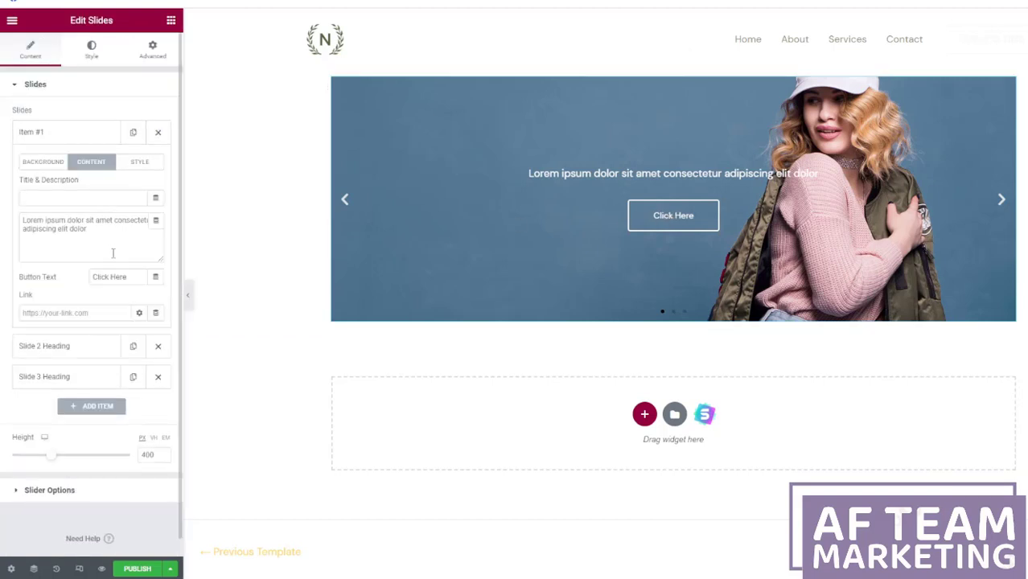
click(90, 199)
text(Clothing)
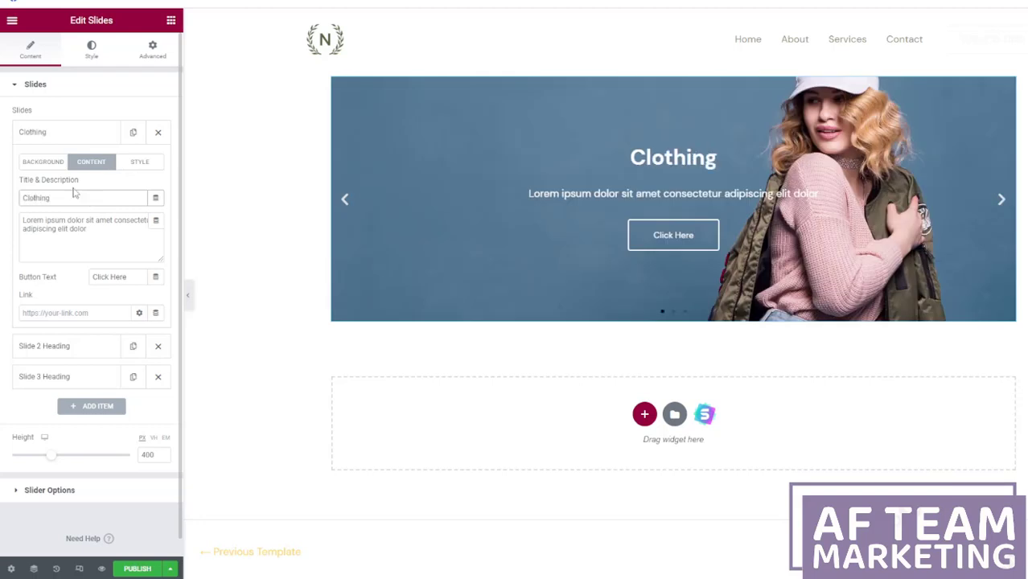
Step: Replace the description of the Clothing slide with "chose the item you like"
click(91, 235)
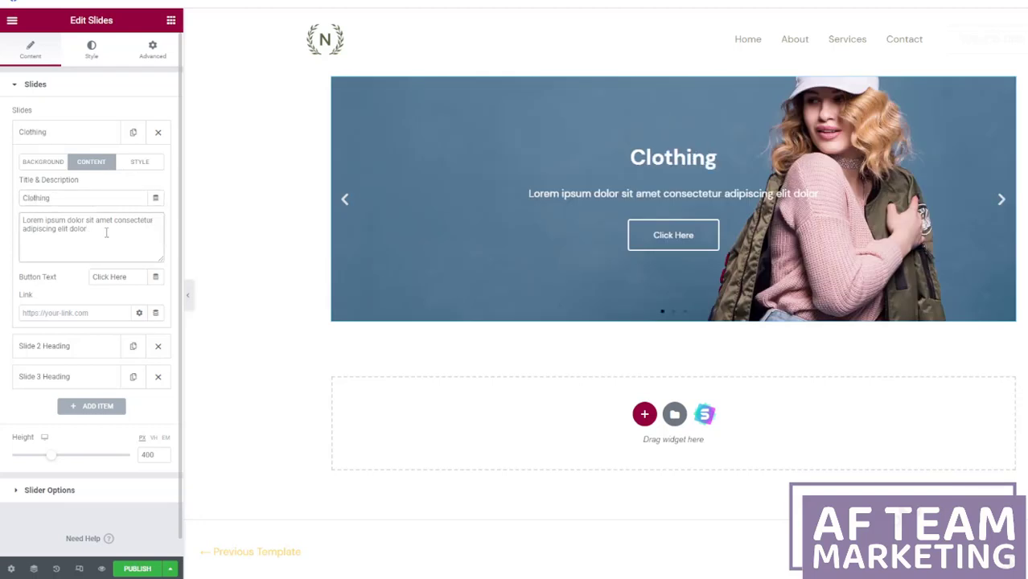
drag(106, 232, 2, 221)
text(chose)
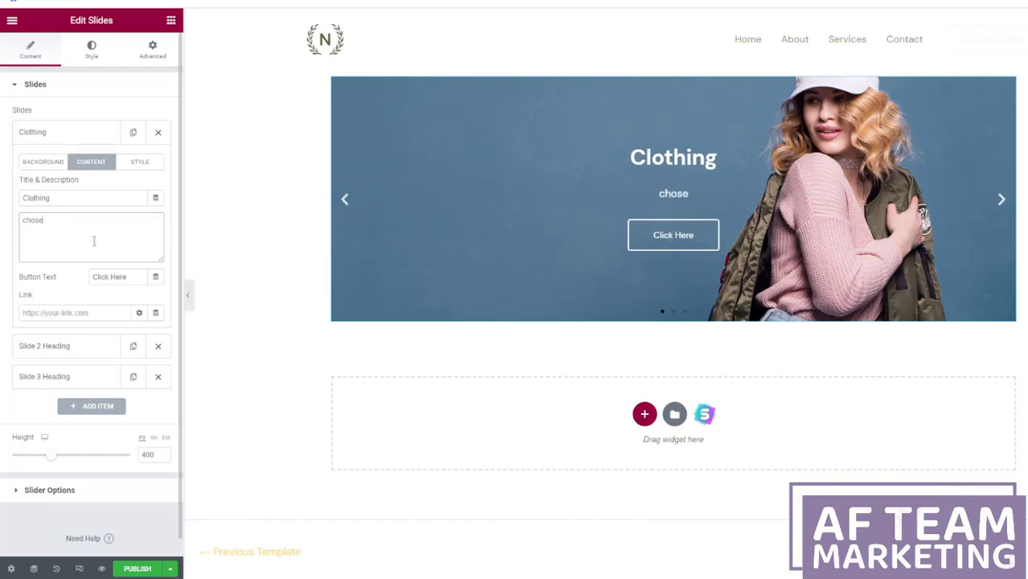
text( the item y)
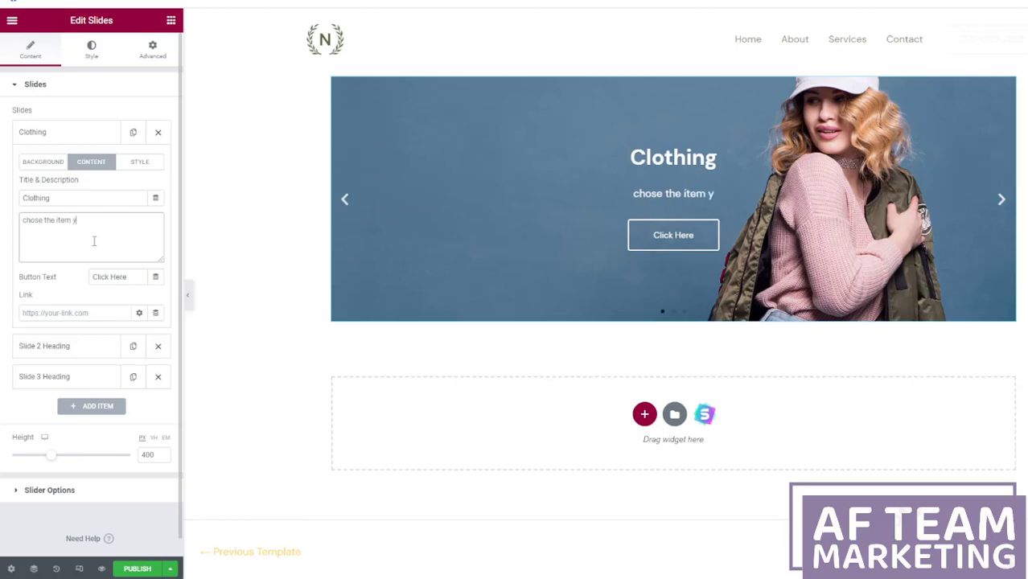
text(ou like)
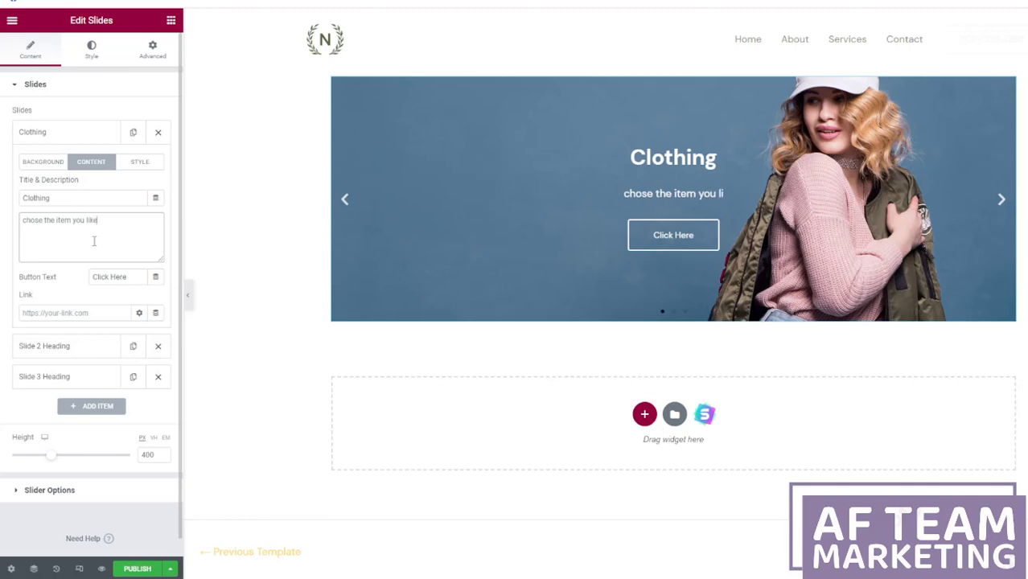
Step: Change the button text of the Clothing slide to "See here"
double_click(115, 280)
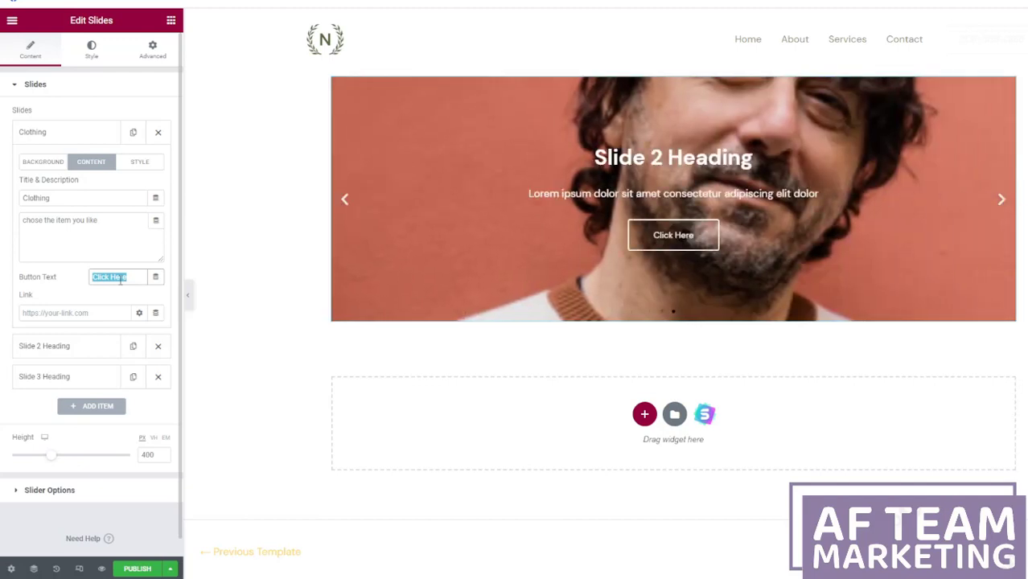
key(BackSpace)
text(S)
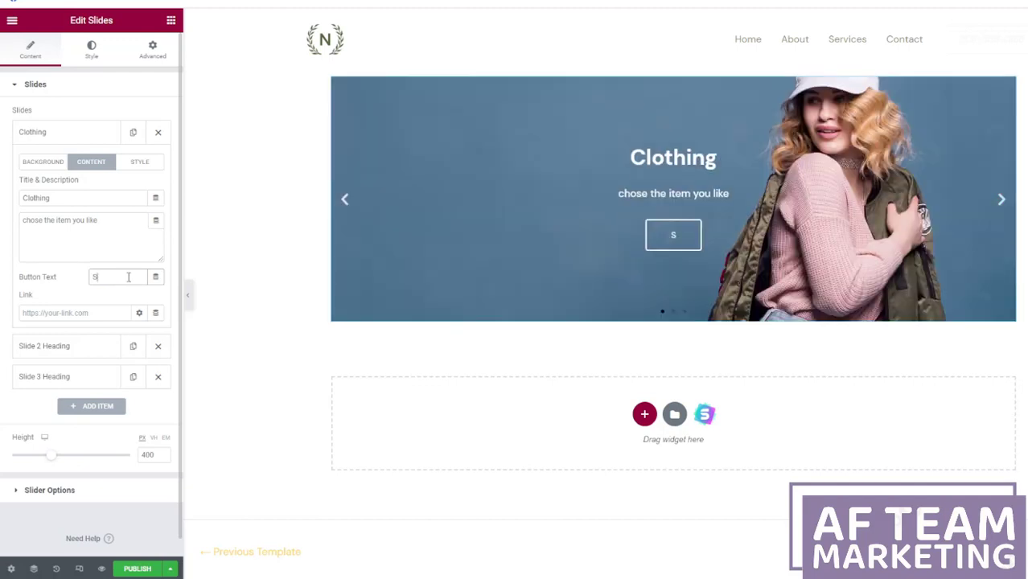
text(ee here)
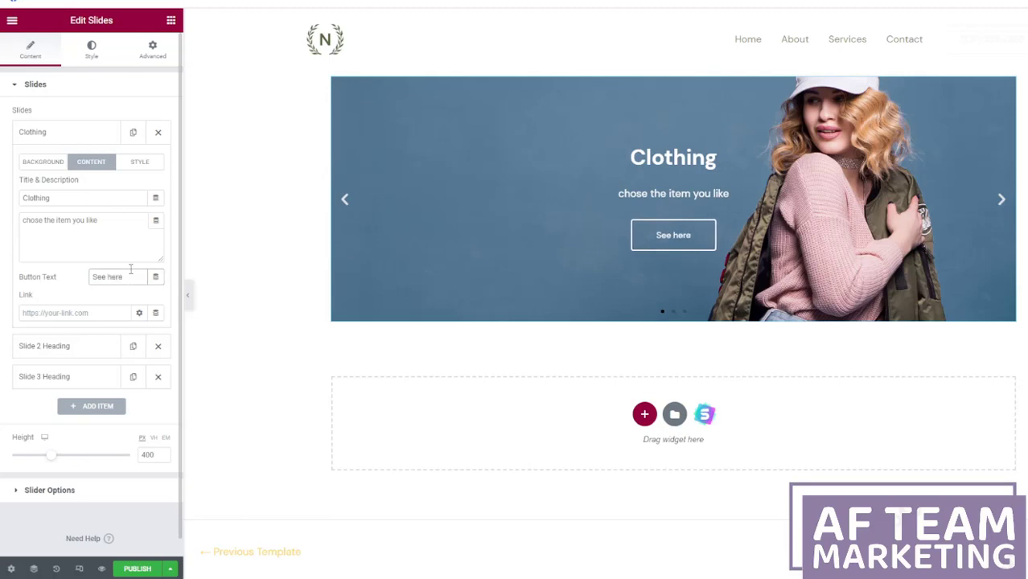
click(127, 227)
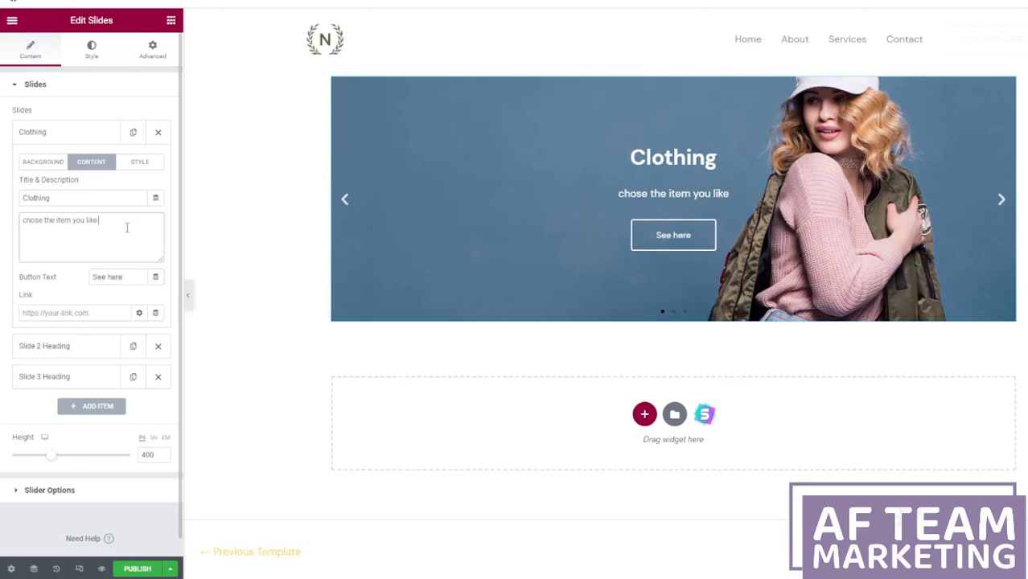
click(81, 316)
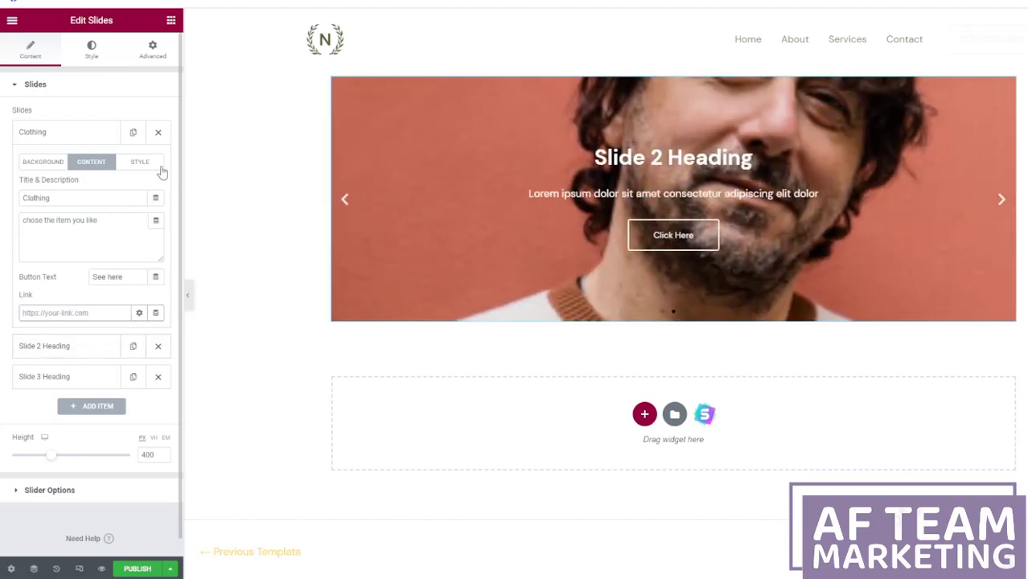
Step: Enable the Ken Burns Effect on the Clothing slide's background and set its zoom direction to Out
click(155, 165)
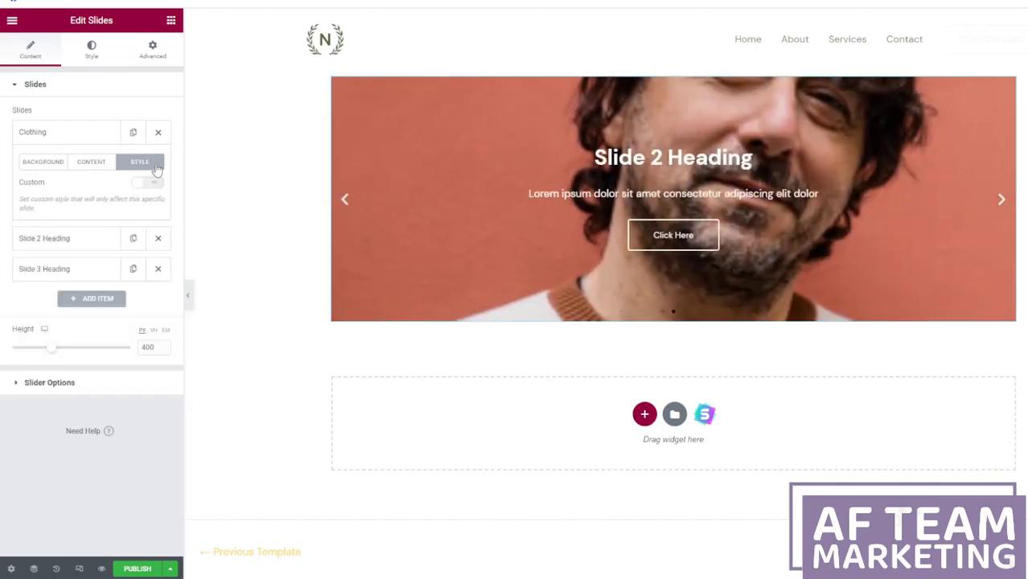
click(43, 162)
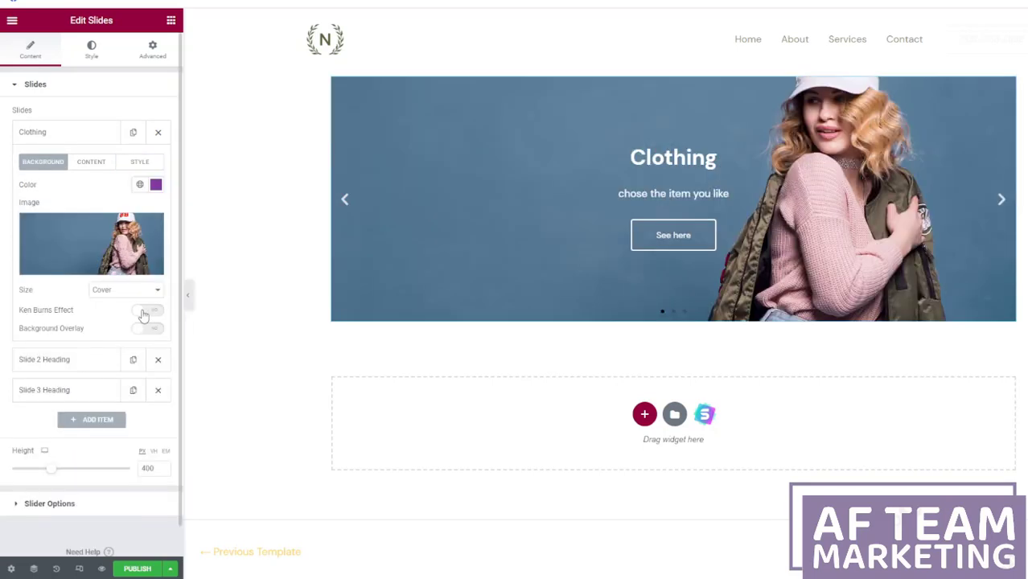
click(140, 329)
click(145, 327)
click(142, 310)
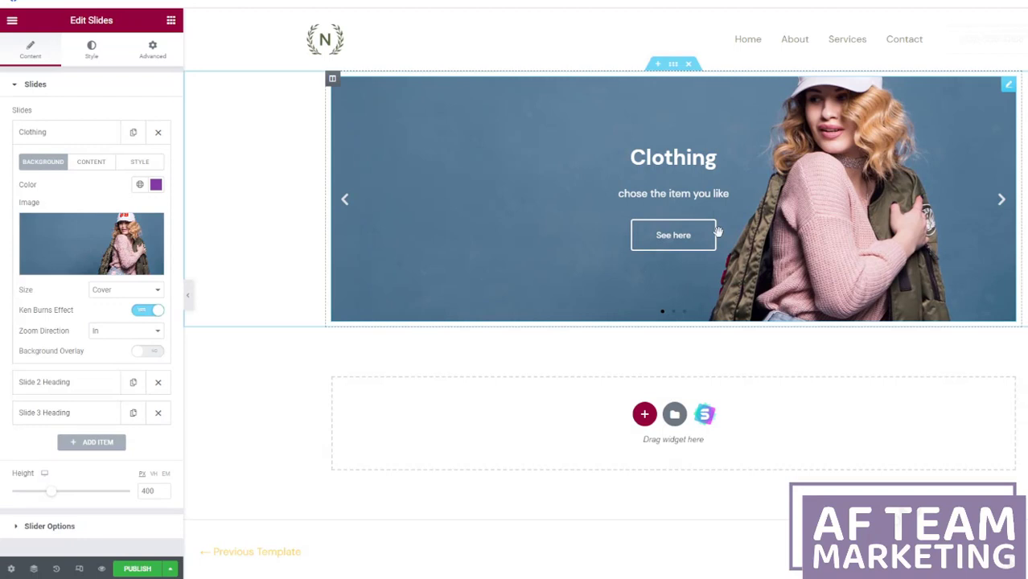
click(105, 333)
click(97, 353)
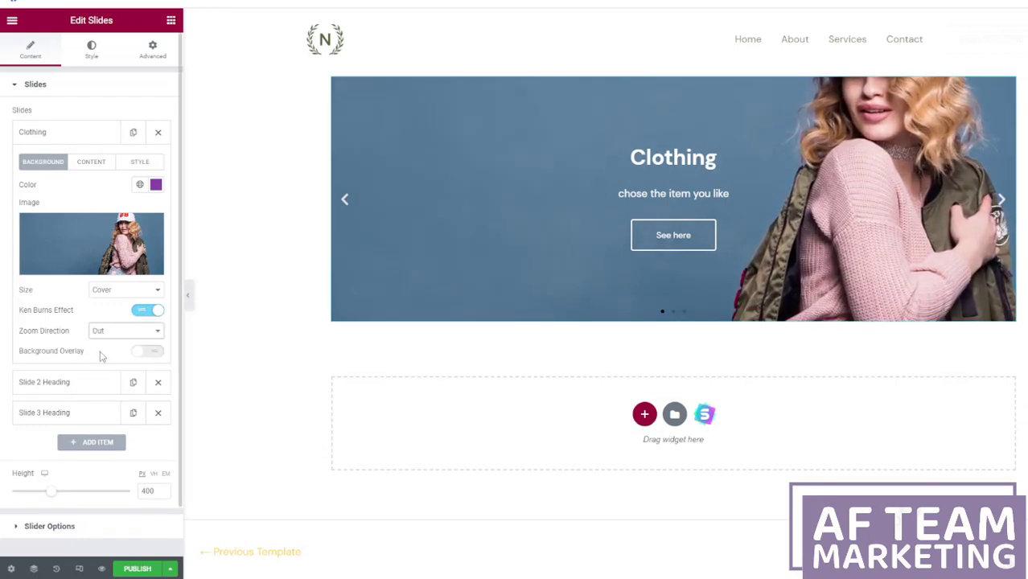
Step: Enable the background overlay on the Clothing slide and give it a semi-transparent, muted reddish-brown color
click(146, 350)
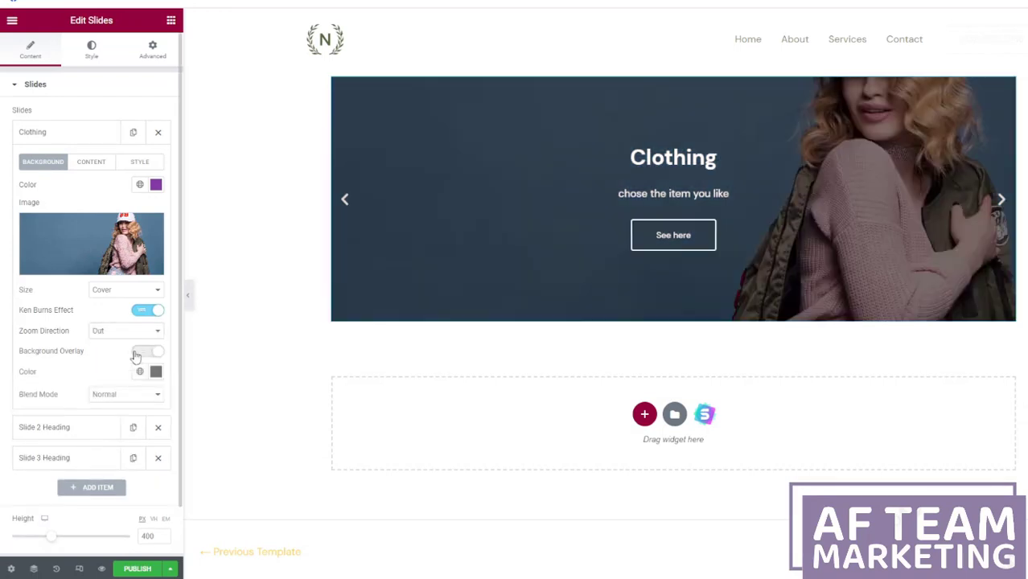
click(156, 372)
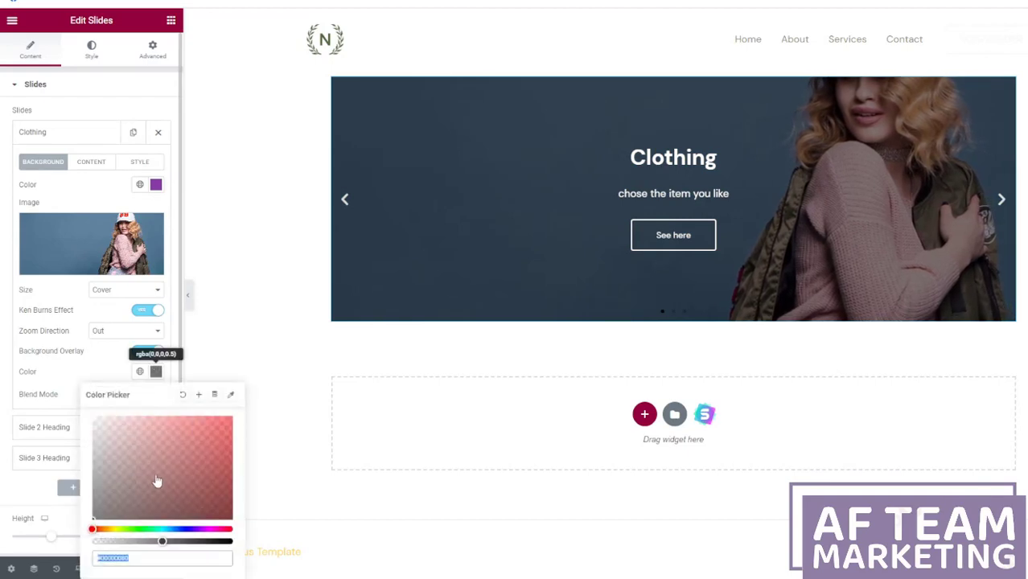
click(154, 452)
drag(153, 451, 153, 439)
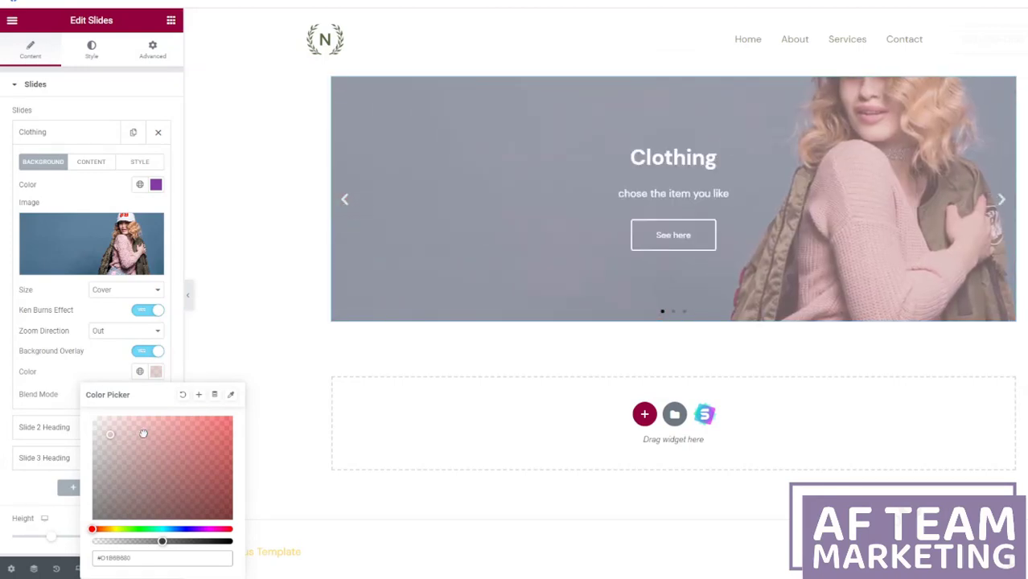
drag(143, 438, 142, 478)
click(140, 373)
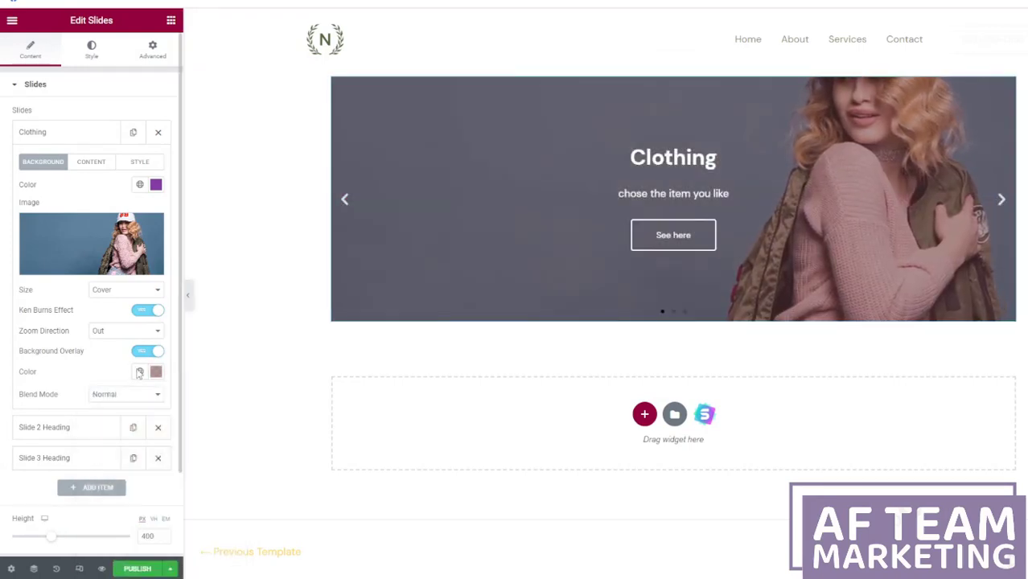
Step: Try the Screen blend mode on the Clothing slide's overlay and restore it to Normal
click(125, 394)
click(119, 425)
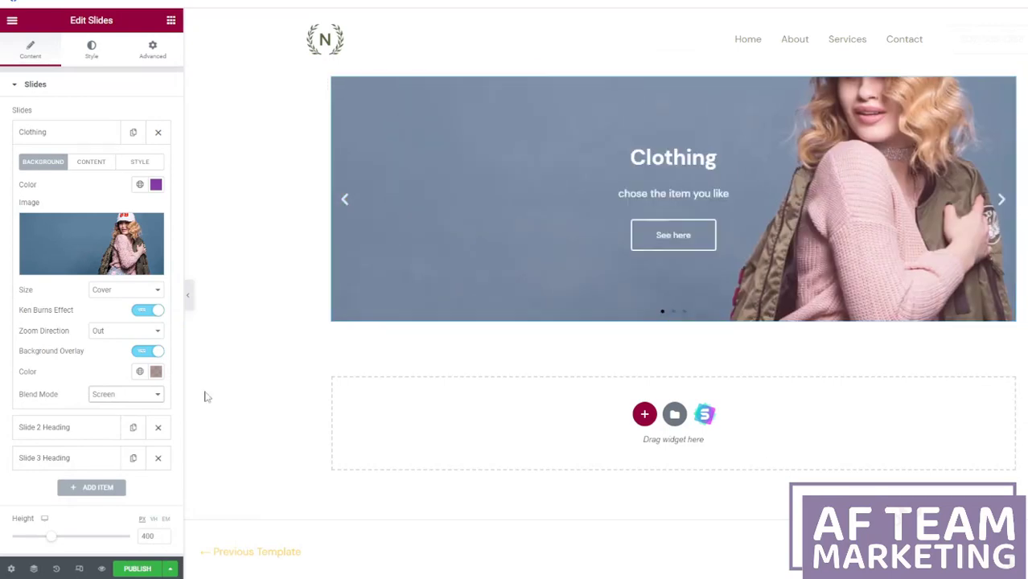
click(125, 394)
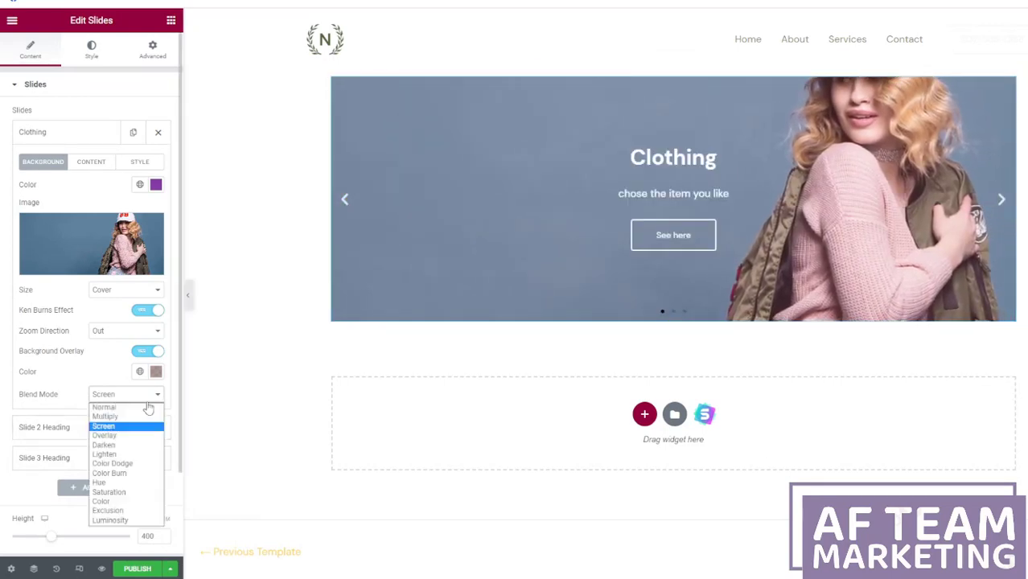
click(113, 407)
Step: Set the title of the second slide to "Man Wear"
scroll(115, 363, down, 1)
click(115, 363)
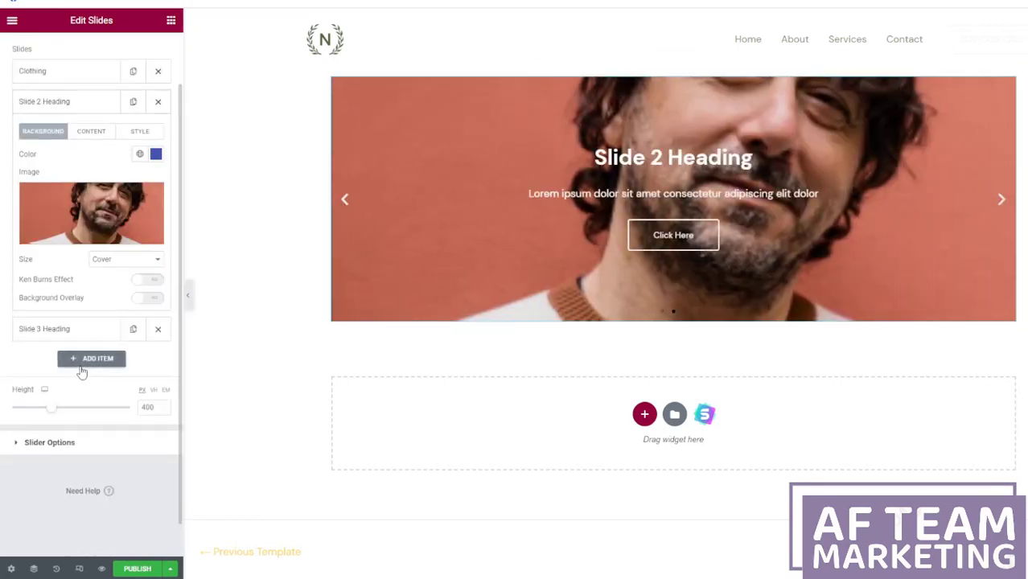
click(81, 103)
click(83, 103)
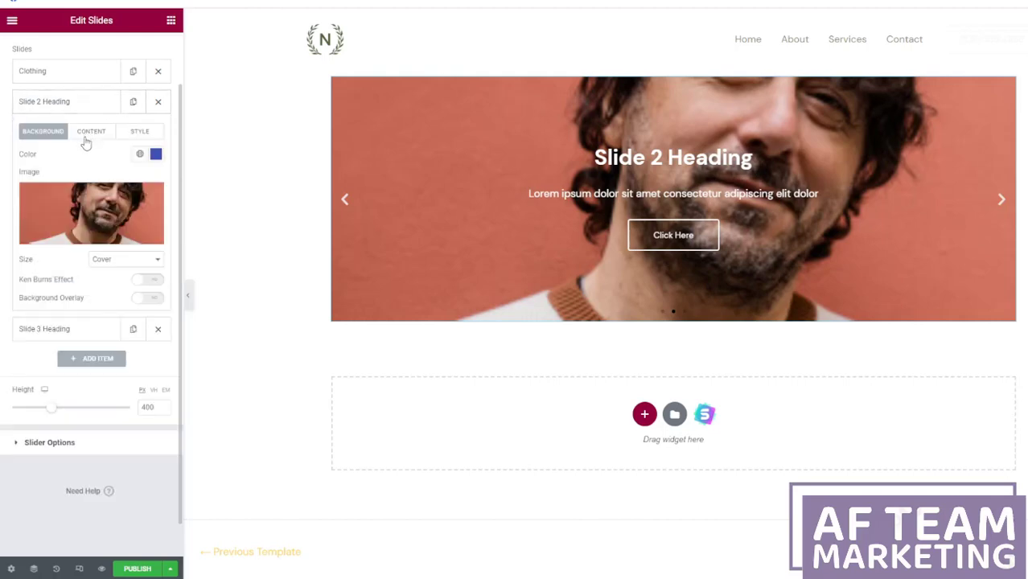
click(103, 133)
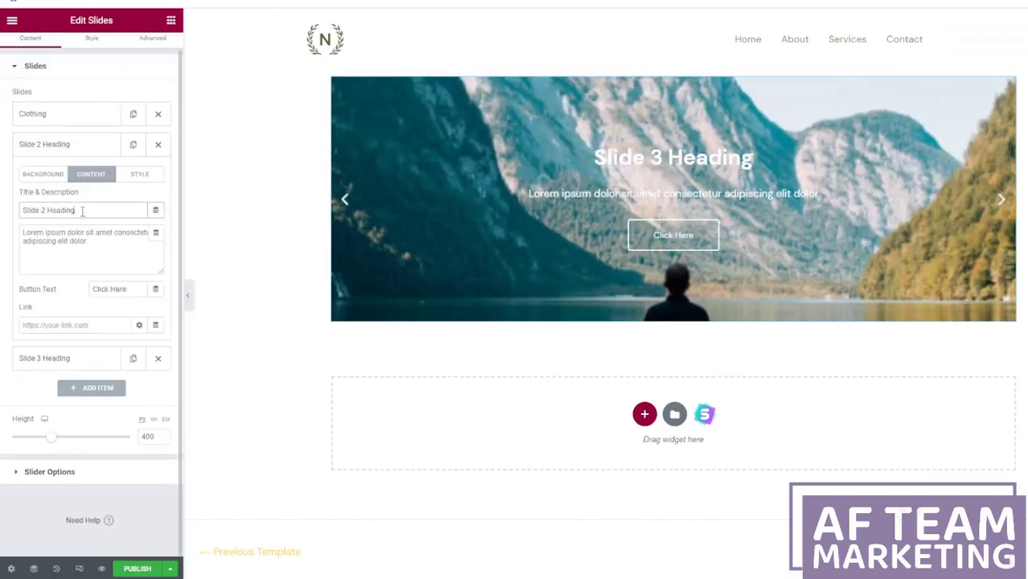
drag(82, 212, 2, 209)
text(M)
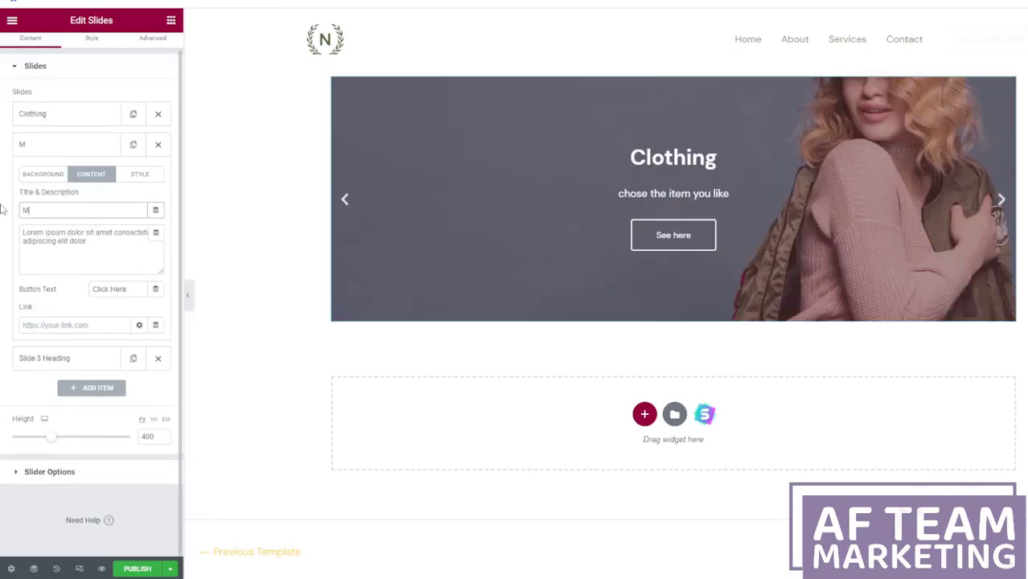
text(an Wear)
Step: Set the Man Wear slide's description to "Your style" and replace its button text with wording that begins with "See"
drag(86, 241, 10, 235)
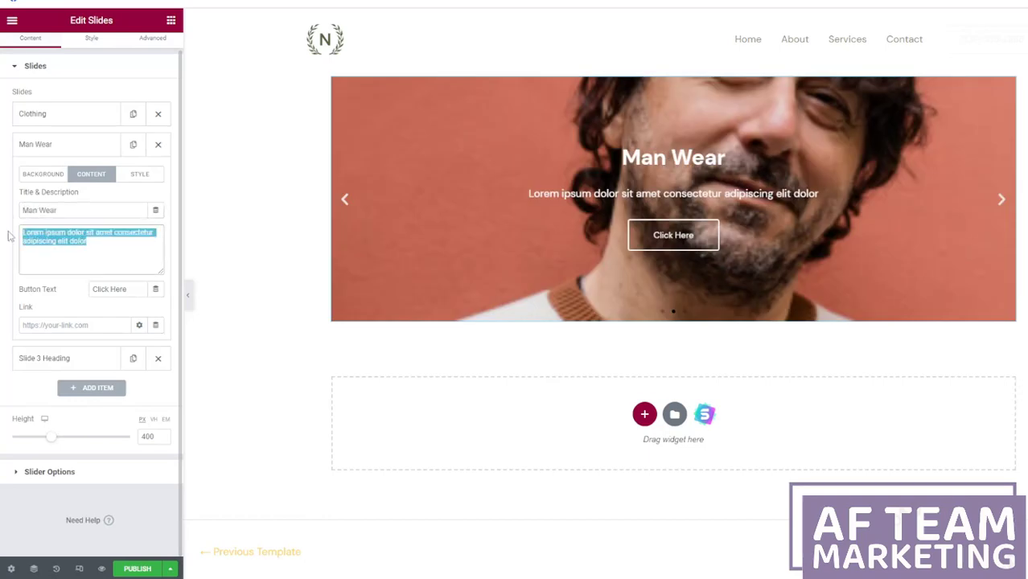
key(BackSpace)
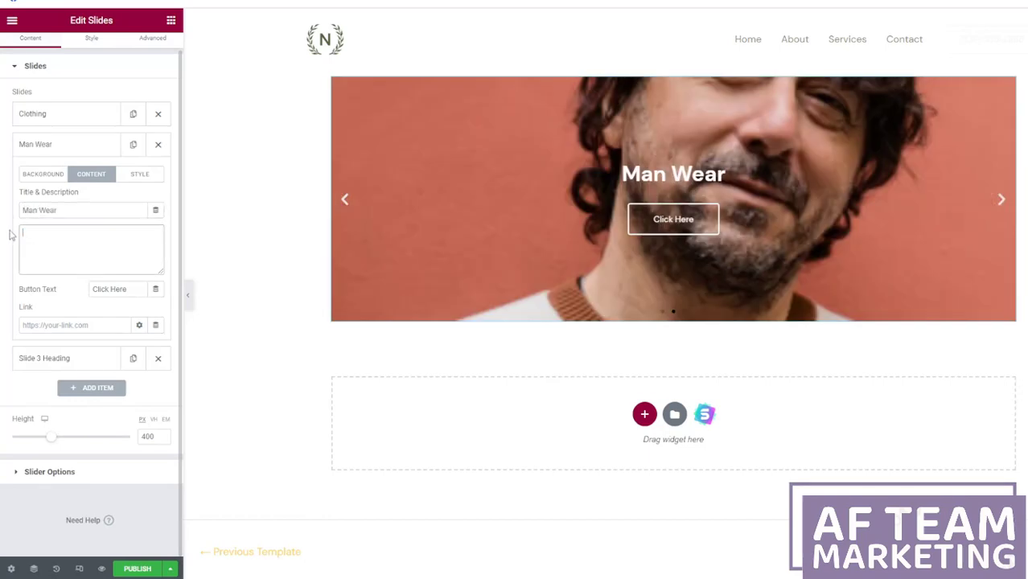
text(Y)
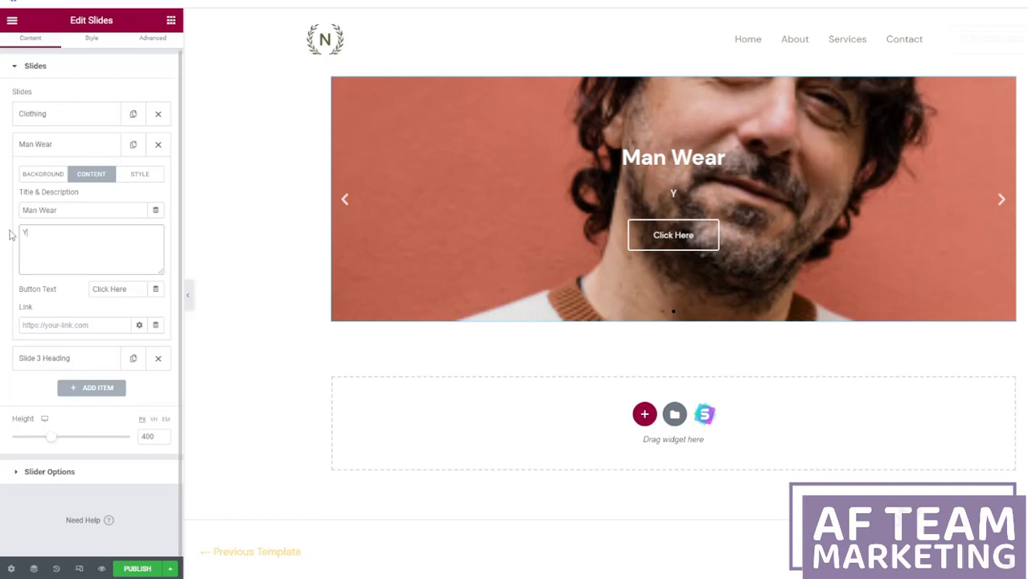
text(our style)
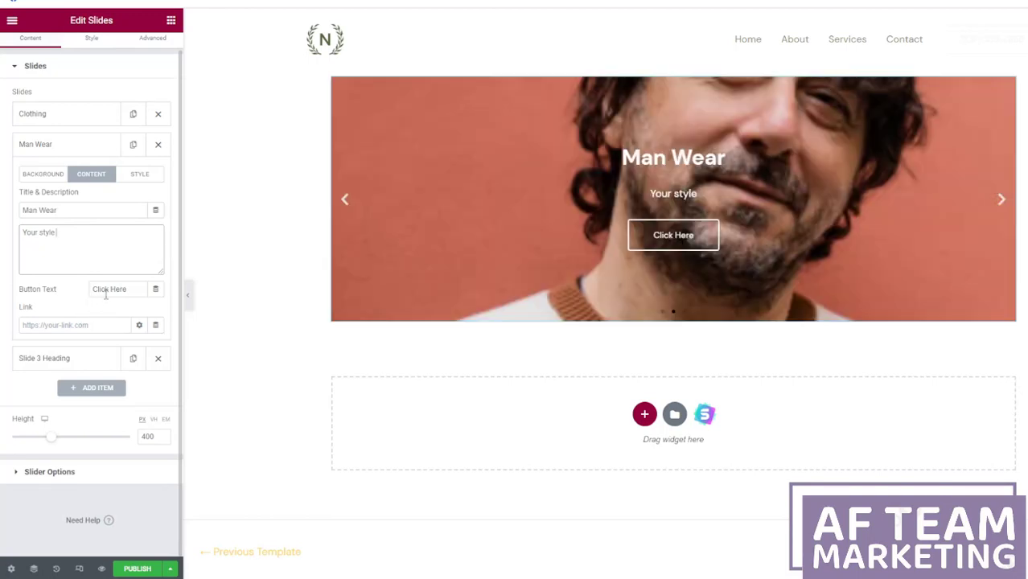
triple_click(134, 288)
text(See h)
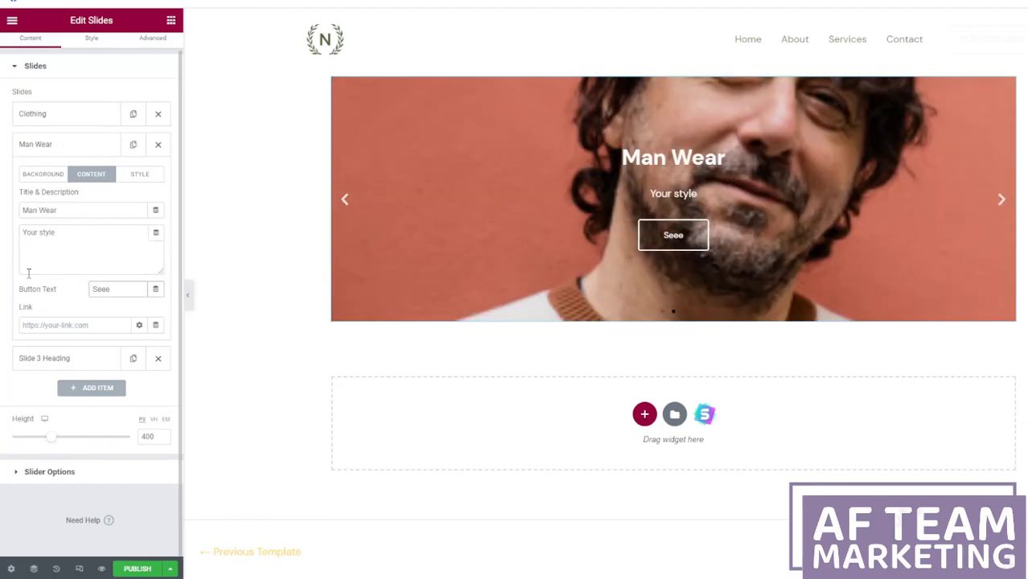
text(ow)
Step: Set the third slide's title to "Blog" and its description to "See the new trend"
click(90, 360)
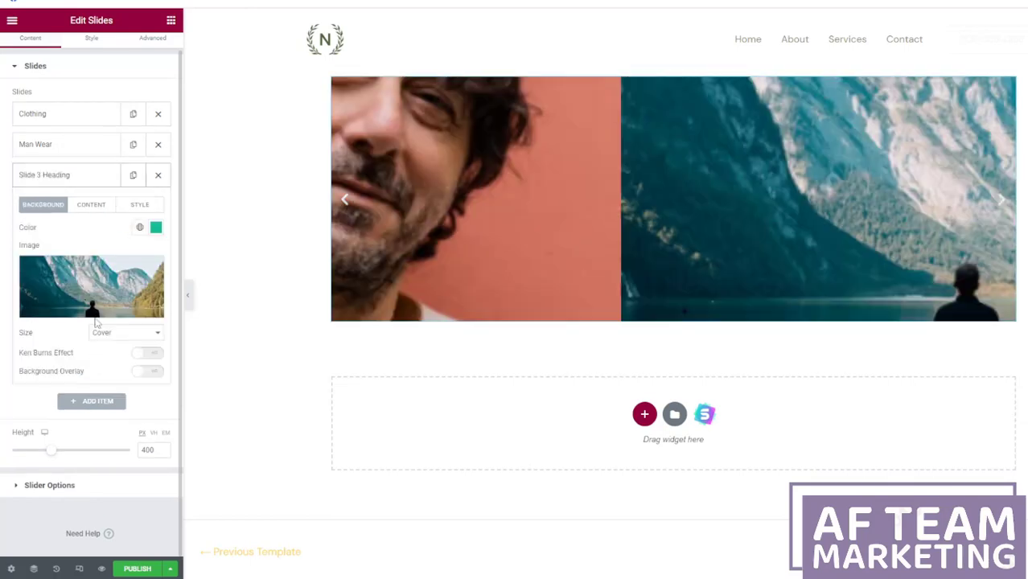
click(91, 205)
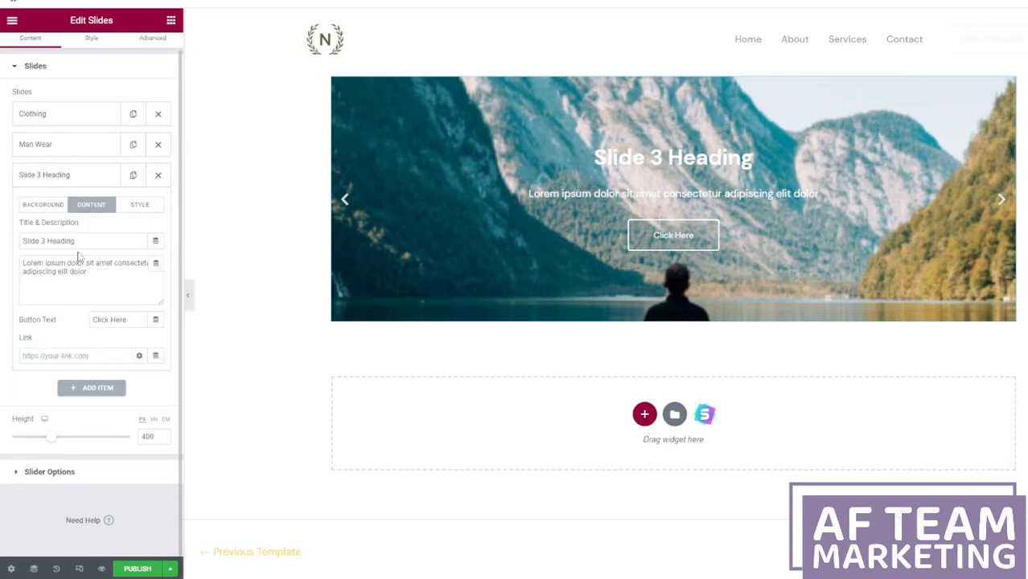
drag(70, 241, 3, 246)
text(Blog)
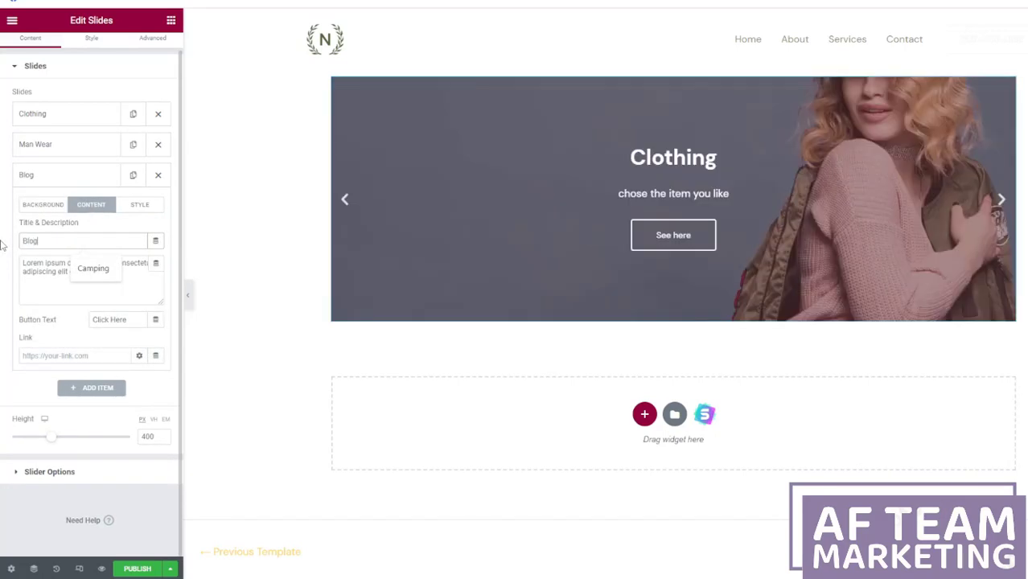
drag(87, 273, 2, 262)
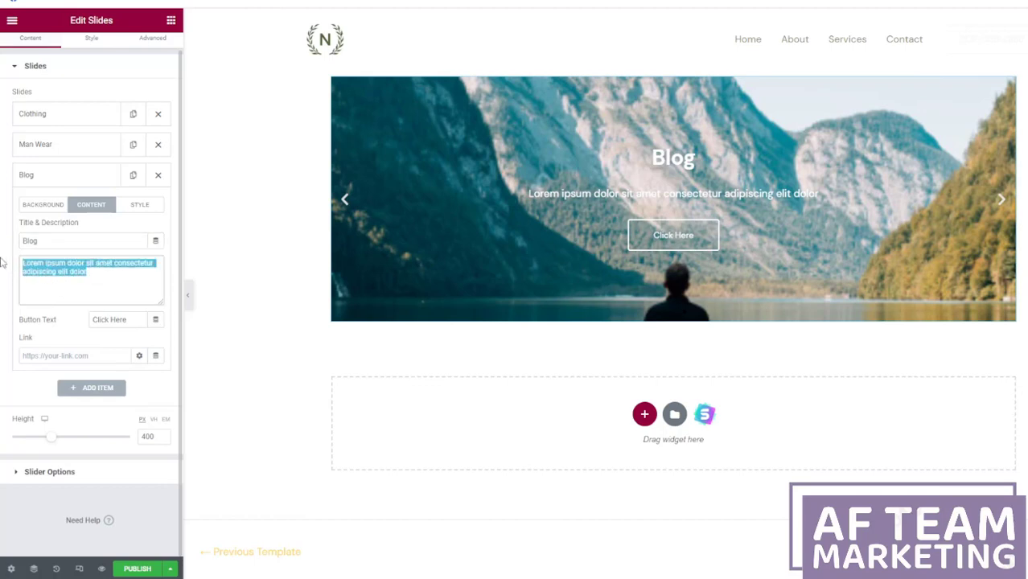
key(BackSpace)
text(See the n)
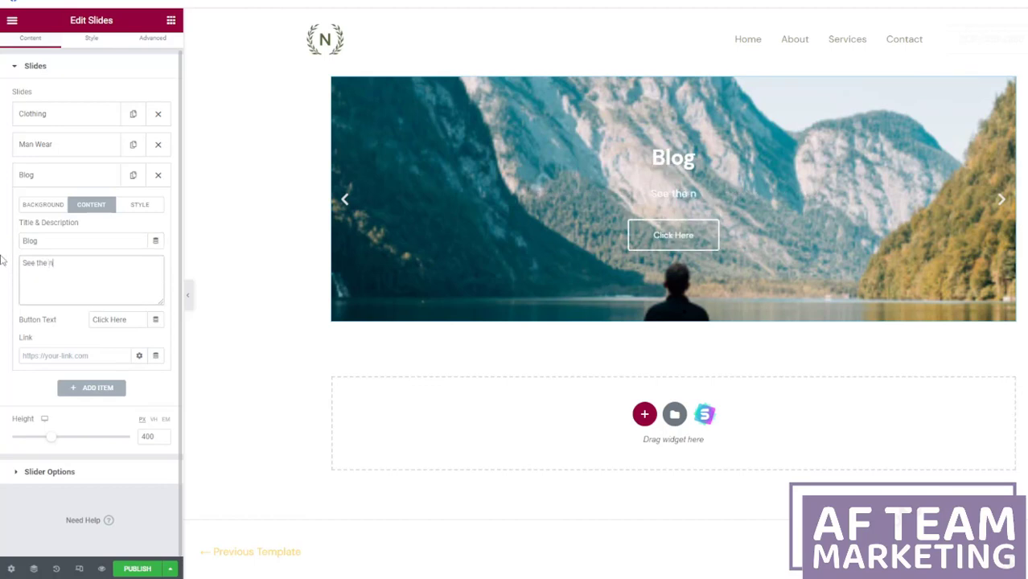
text(ew trend)
Step: Change the button text of the Blog slide to "Read here"
triple_click(97, 321)
text(Check)
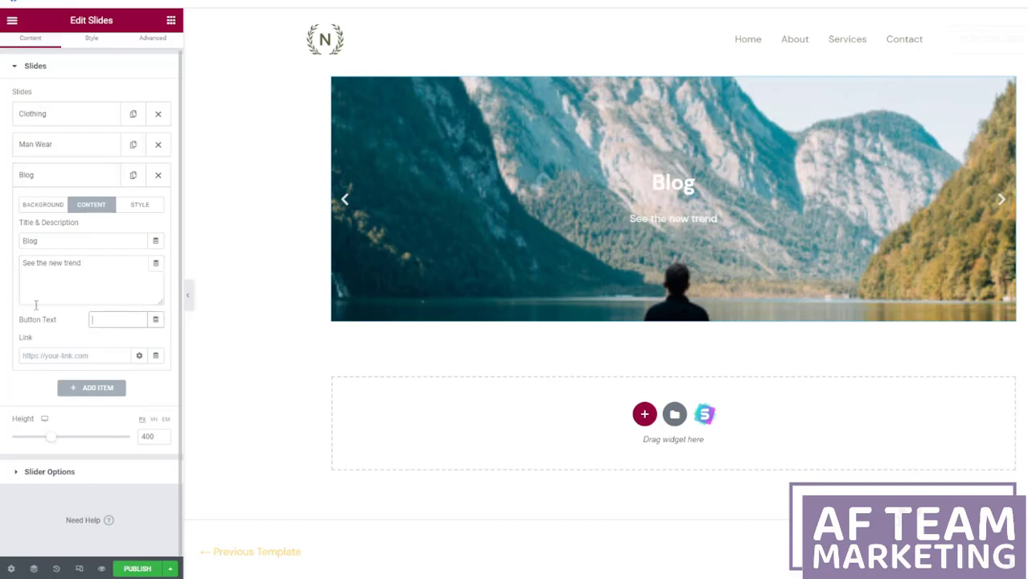
key(BackSpace)
key(BackSpace)
key(BackSpace)
key(BackSpace)
key(BackSpace)
text(Read herr)
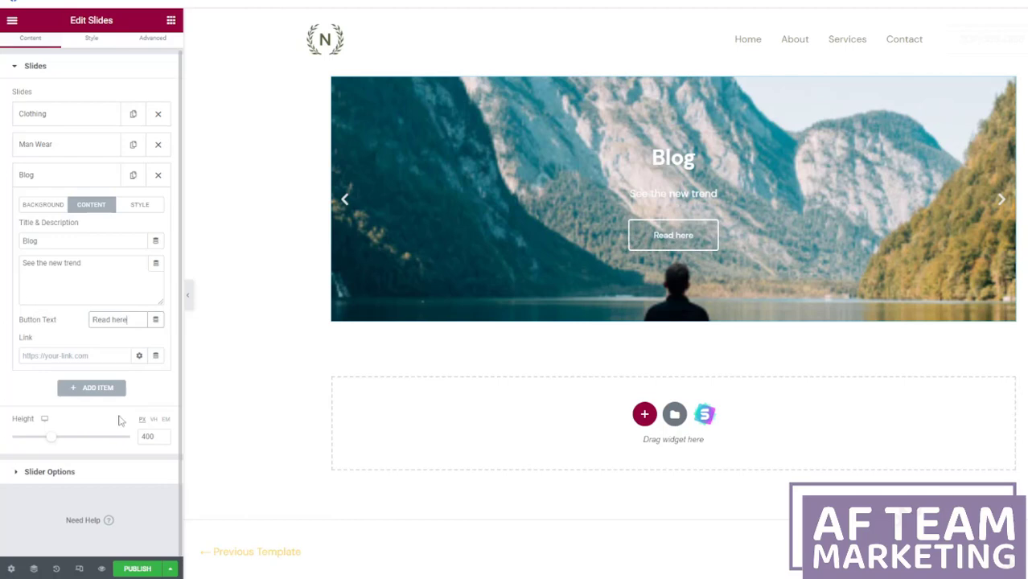
Step: Set the slider's height to 535 px and add an Animated Headline widget directly below the slider
mouse_move(52, 438)
mouse_down()
mouse_move(40, 444)
mouse_move(70, 444)
mouse_up()
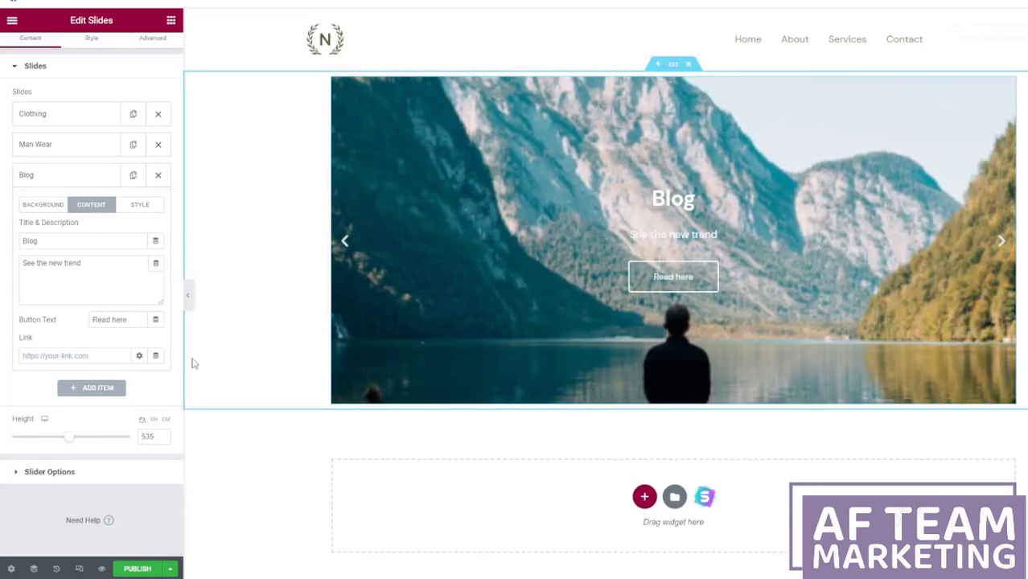
click(170, 21)
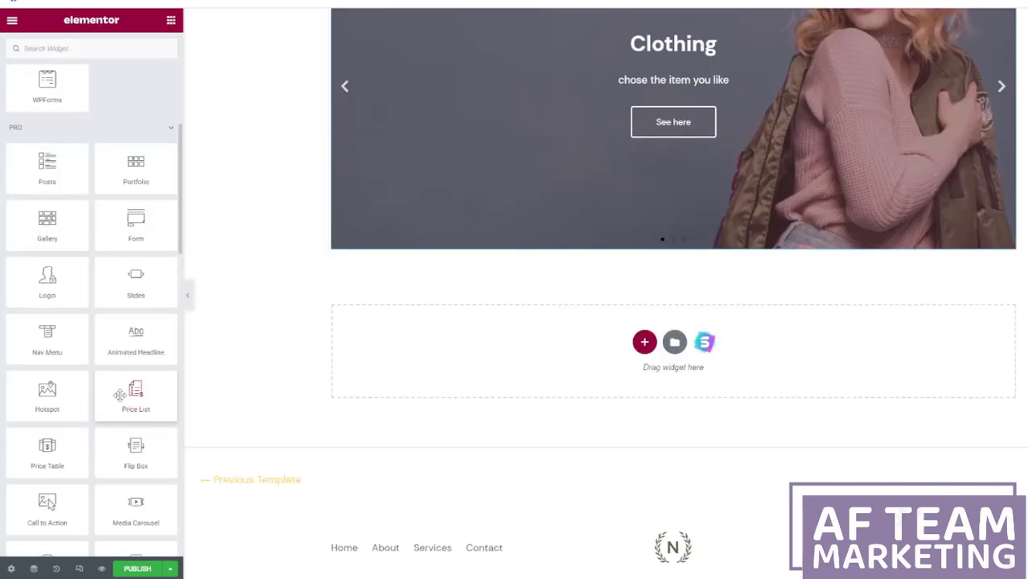
drag(120, 342, 519, 344)
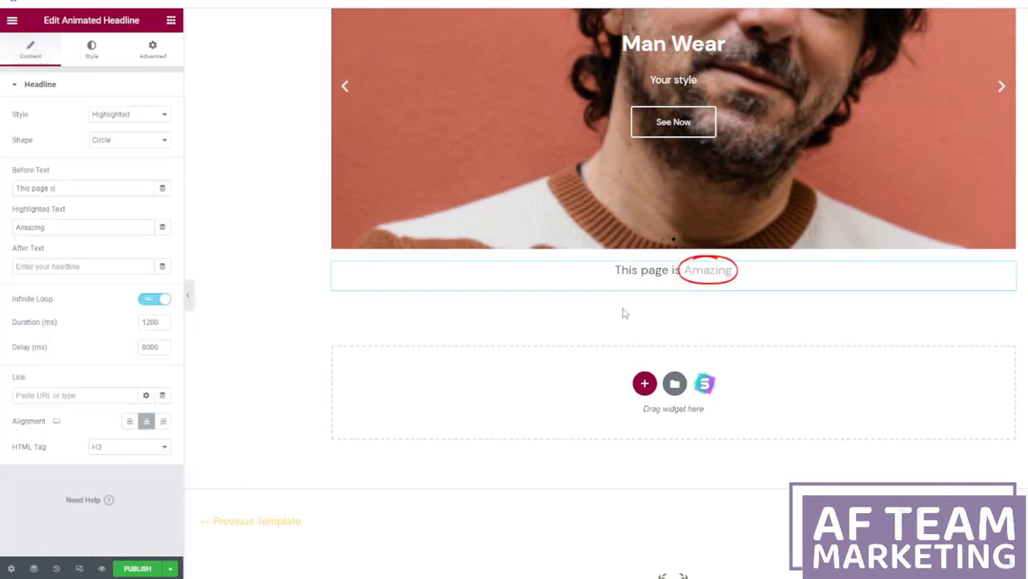
Step: Try the Rotating style on the animated headline
drag(64, 188, 3, 187)
click(128, 113)
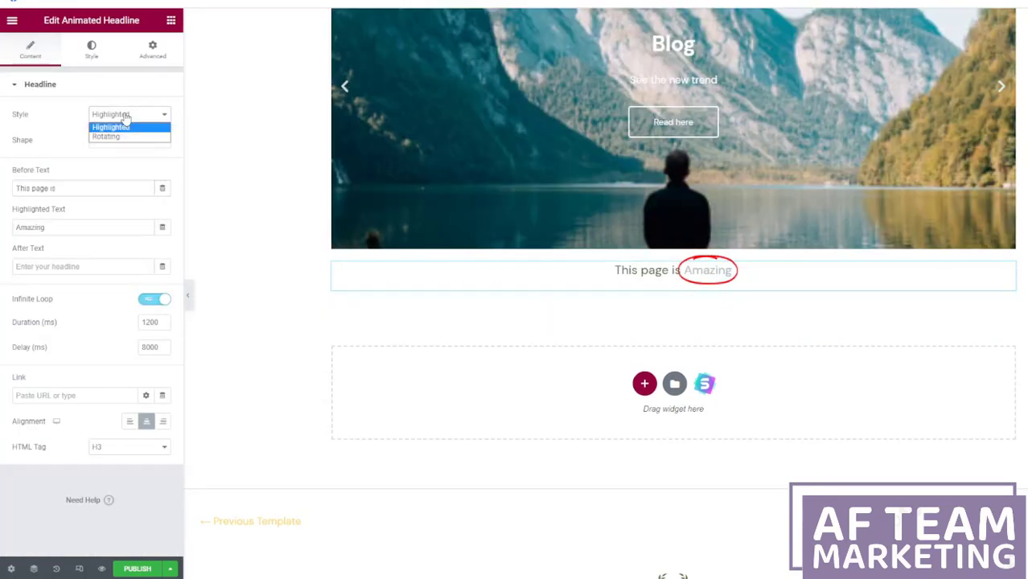
click(136, 132)
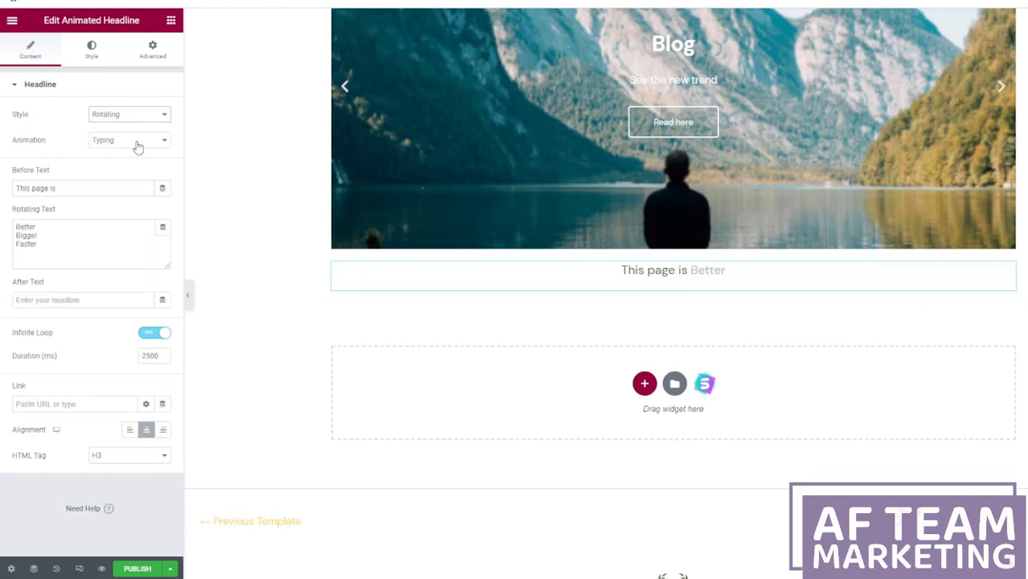
Step: Return the headline to the Highlighted style with "Come to" as before text and "My Website" as highlighted text
drag(91, 191, 7, 190)
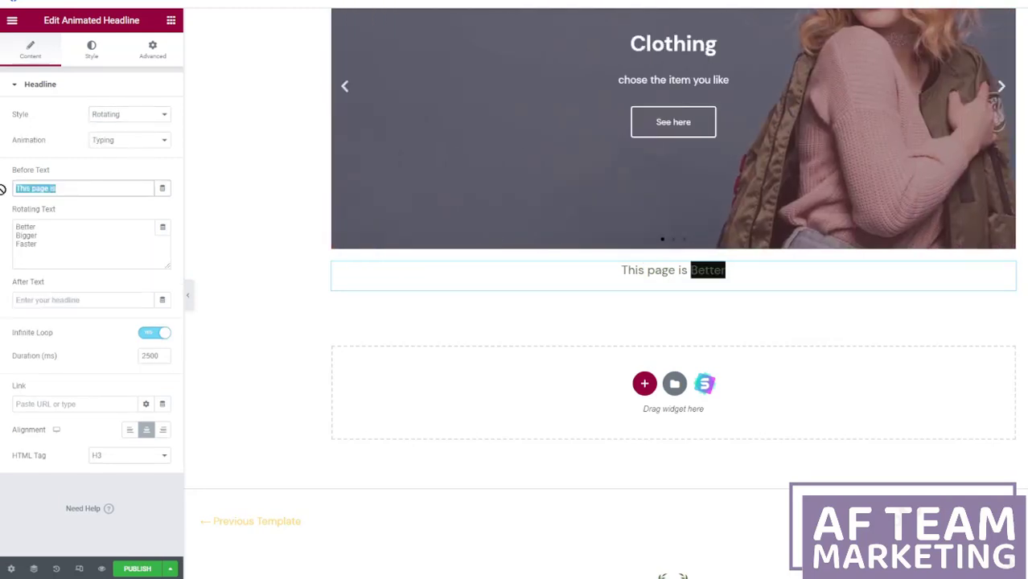
click(69, 188)
drag(69, 187, 9, 187)
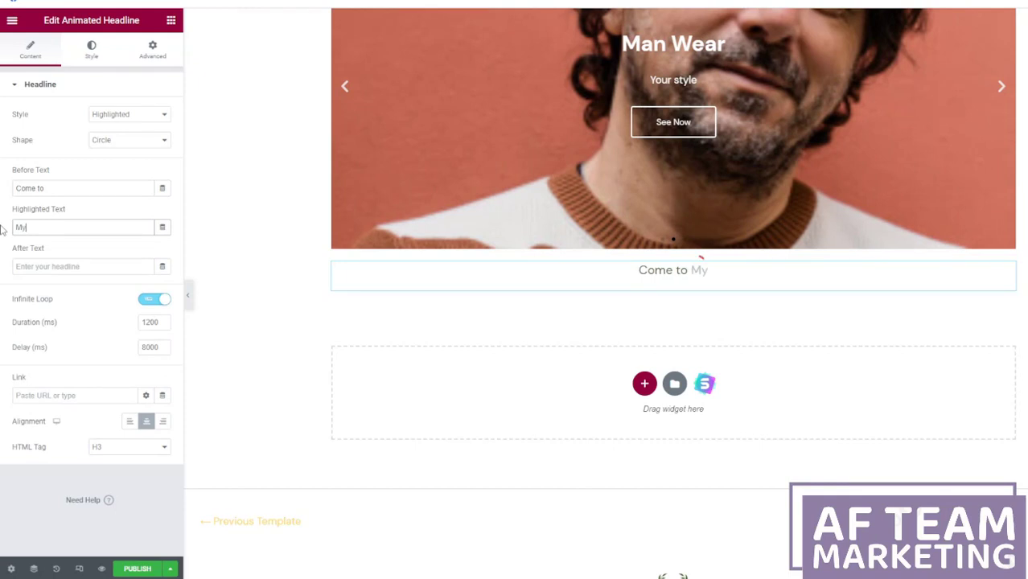
key(BackSpace)
key(BackSpace)
key(BackSpace)
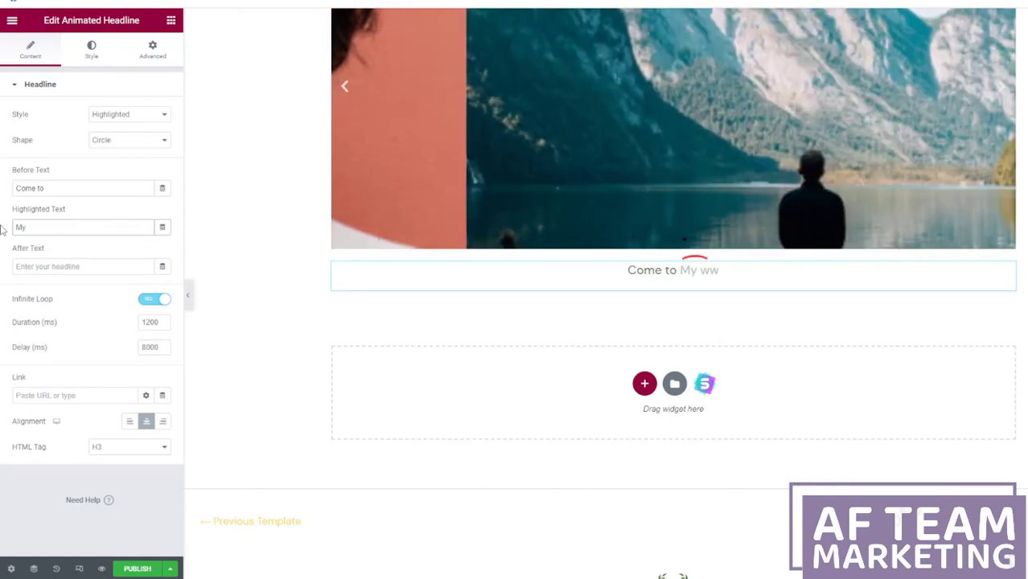
text(W)
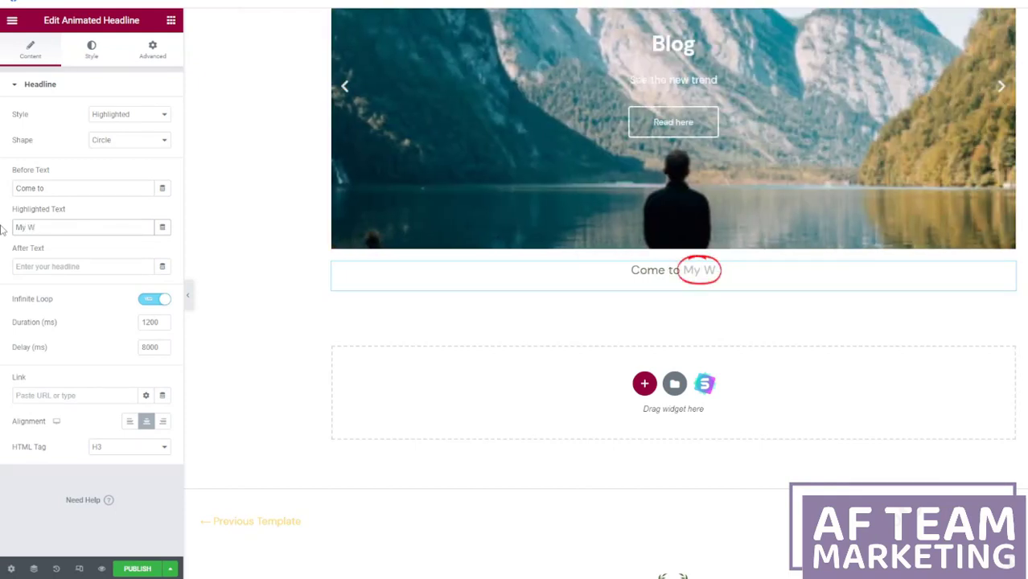
text(ebsite)
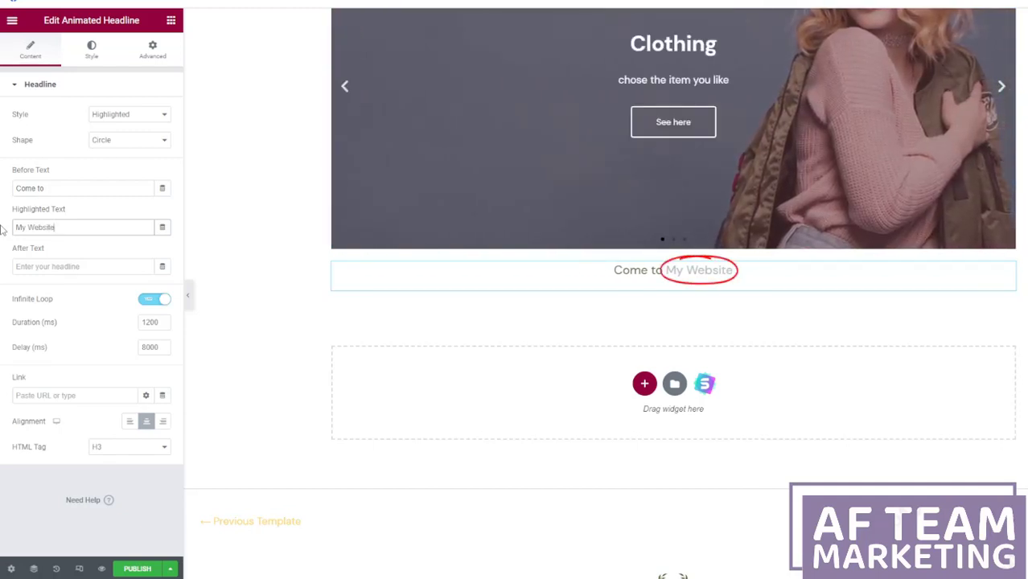
Step: Replace the headline's before text with "Welcome to"
triple_click(38, 189)
key(BackSpace)
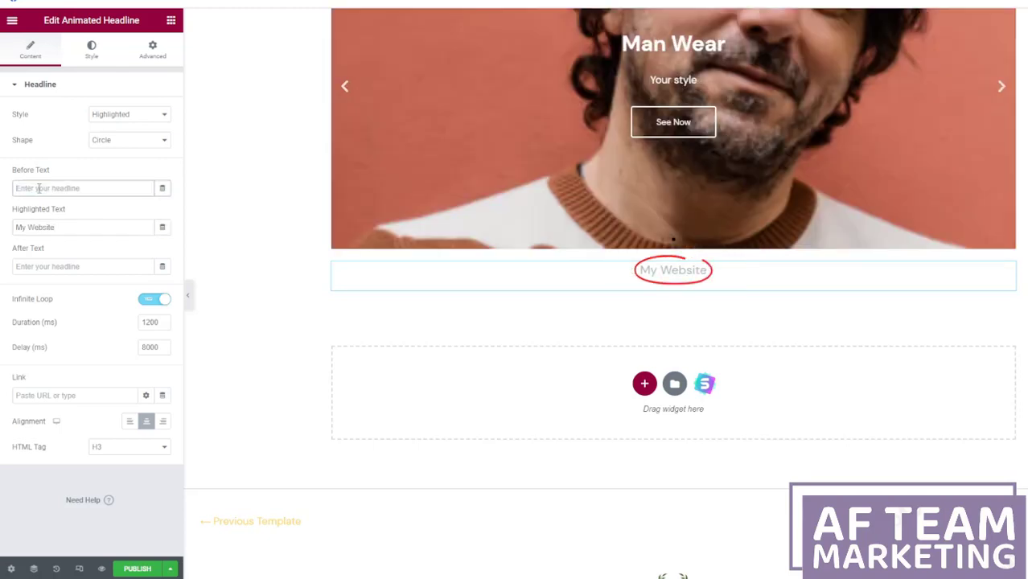
text(We)
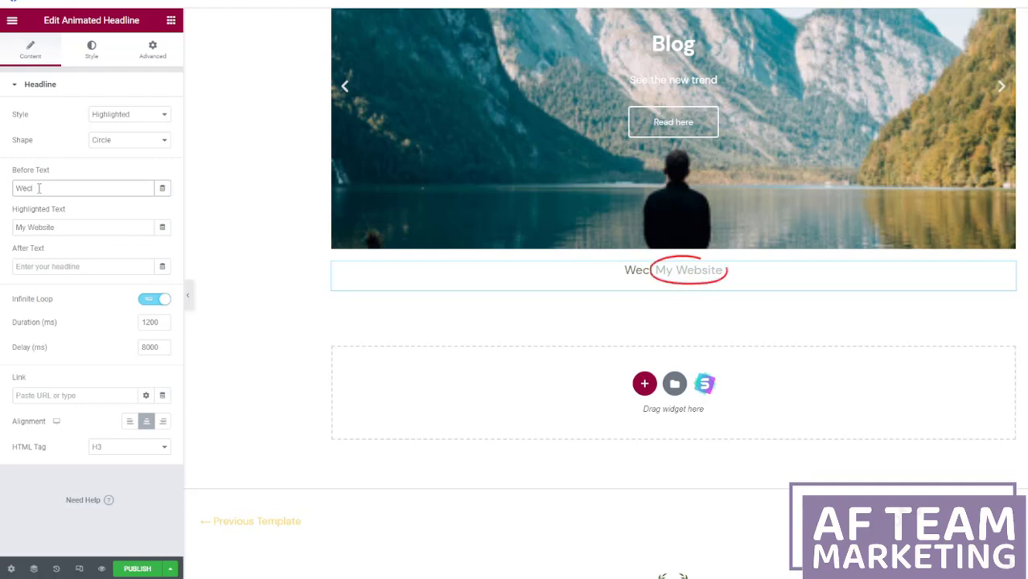
text(lcome)
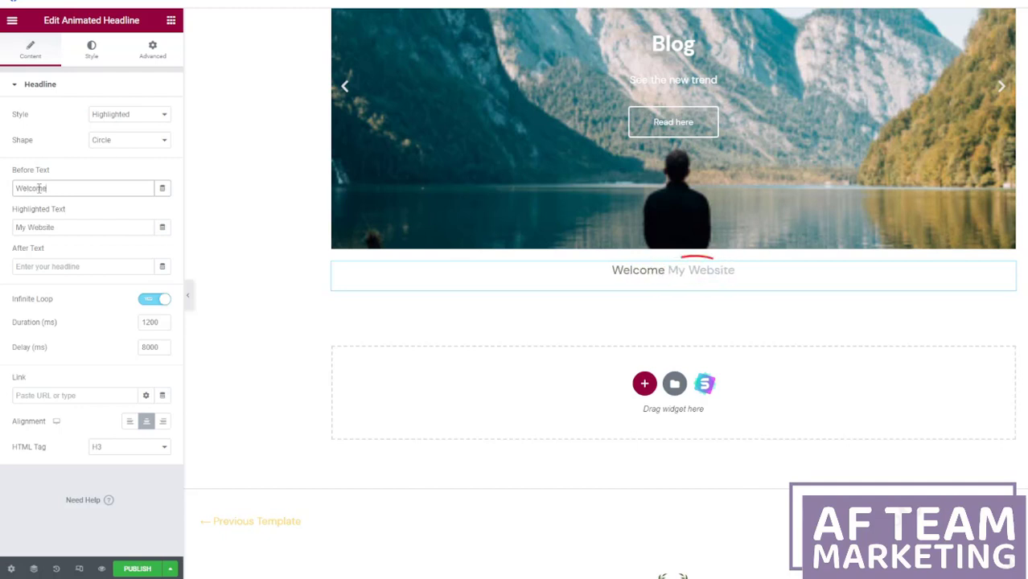
text( to)
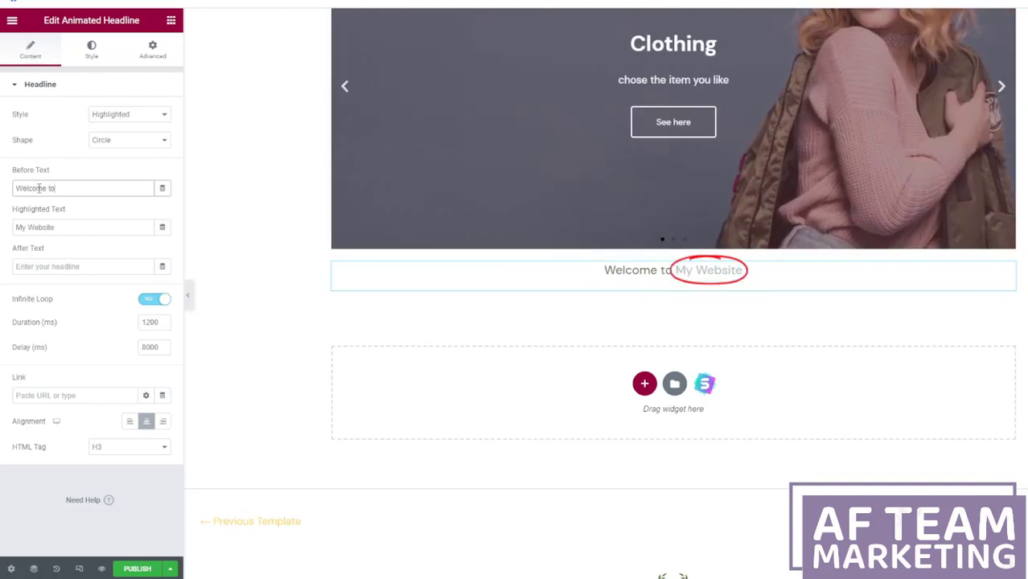
Step: Try "Have a nice day" as the after text, clear it, and toggle the headline's infinite loop off and back on
click(42, 272)
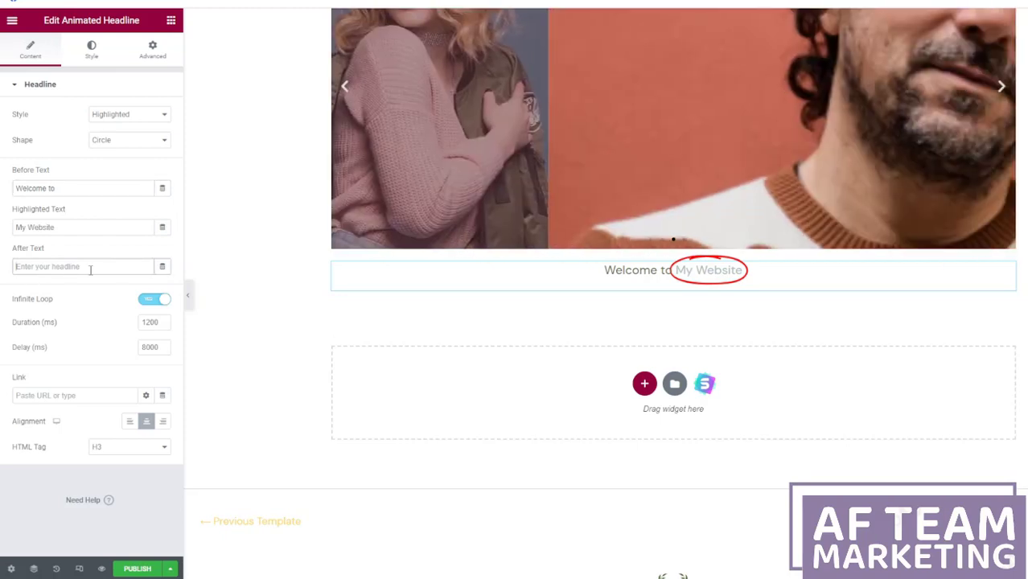
text(Have a nice day)
key(BackSpace)
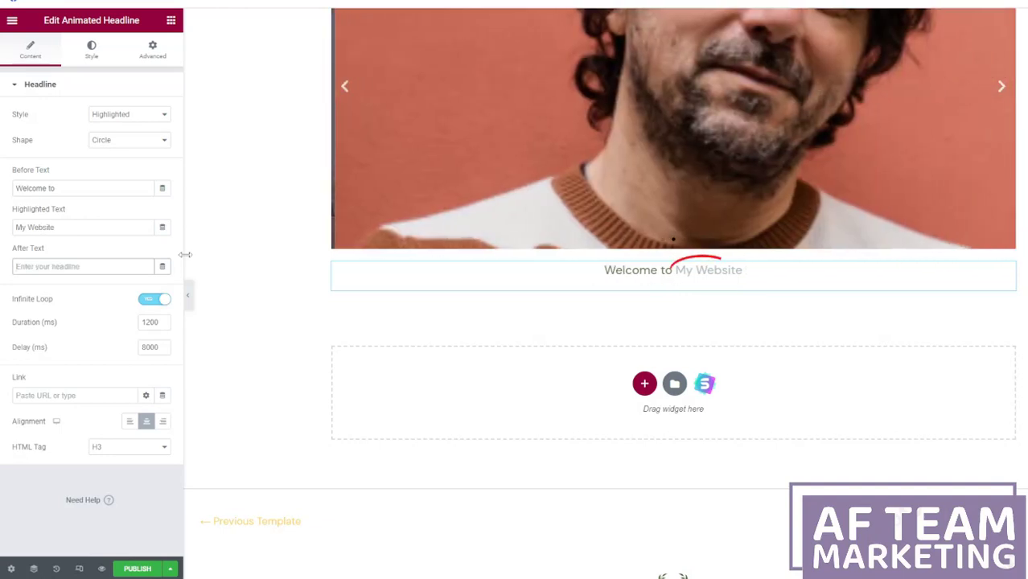
click(150, 301)
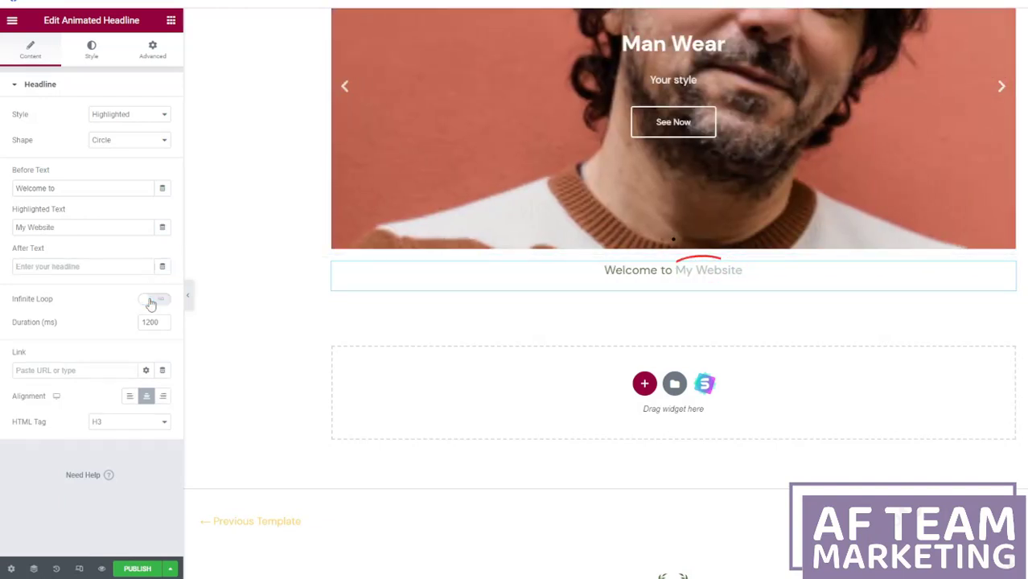
click(150, 304)
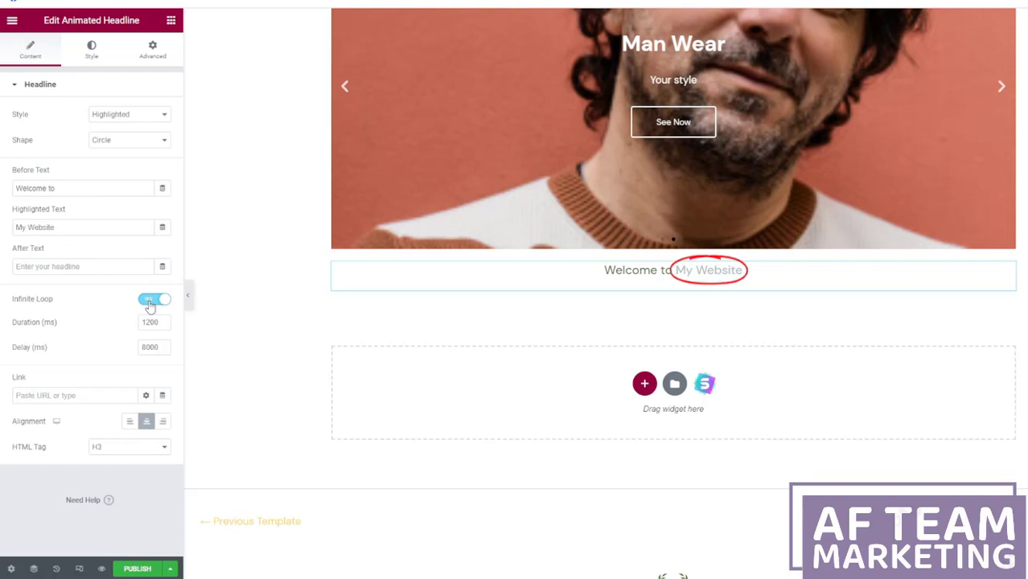
Step: Set the headline's HTML tag to H1 and color its circle shape a muted dark red
click(92, 50)
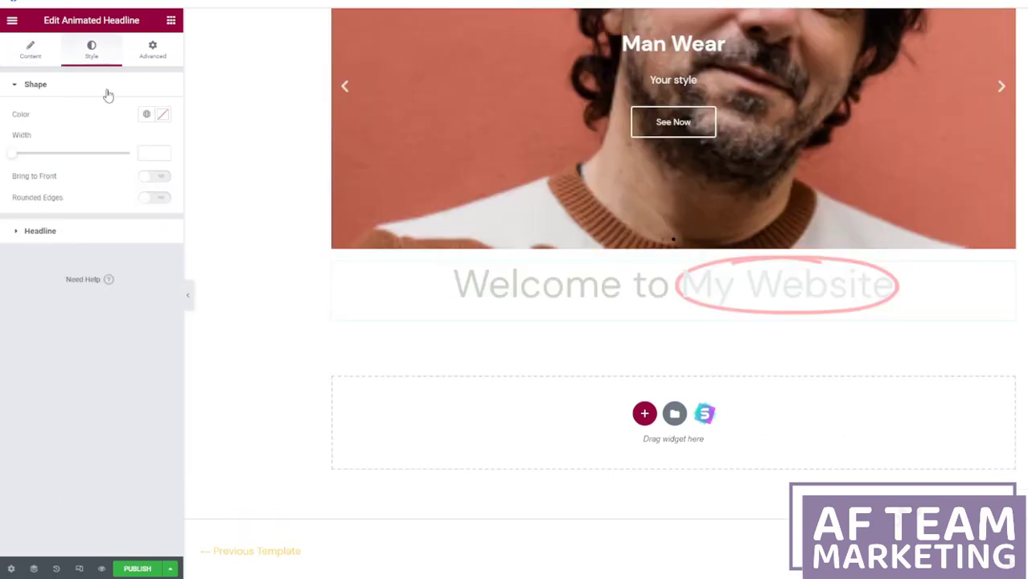
click(155, 115)
click(106, 193)
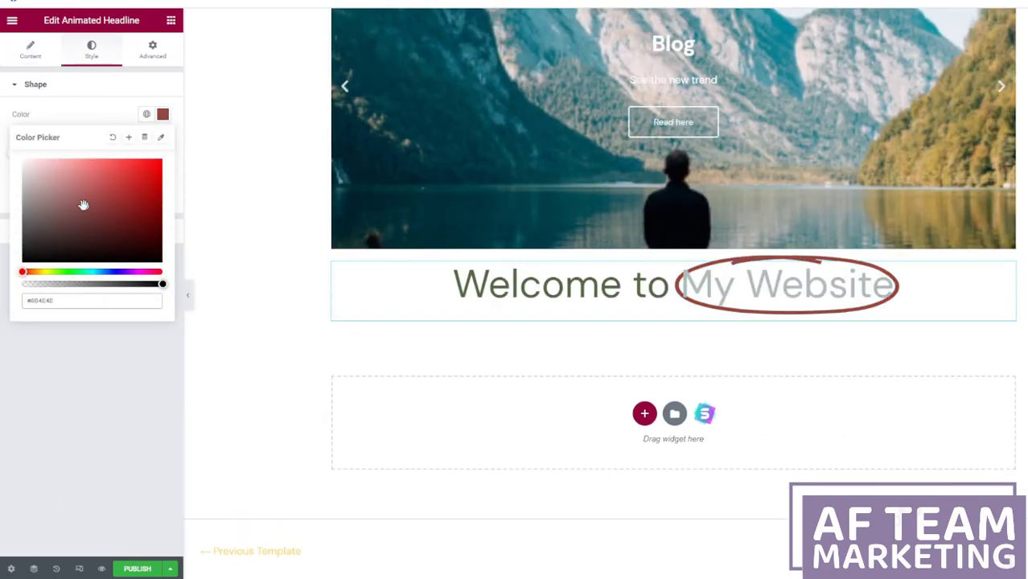
drag(83, 213, 112, 222)
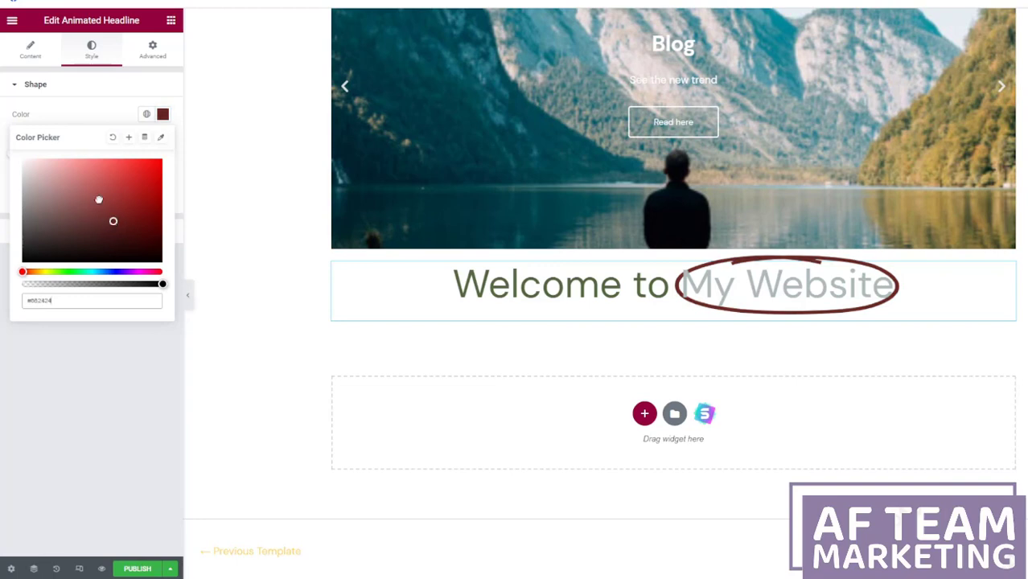
click(95, 88)
click(95, 85)
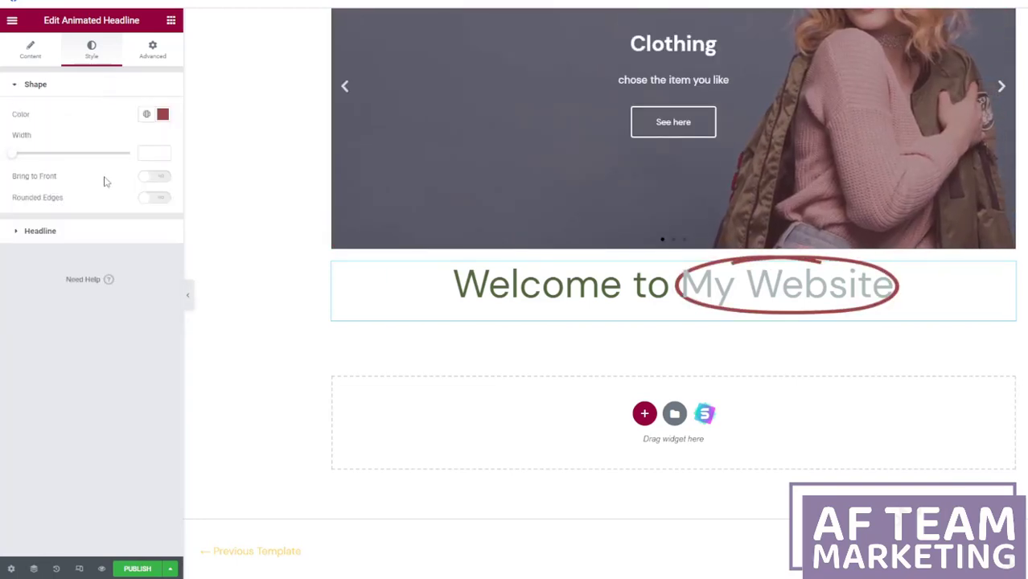
Step: Change the text color of the headline's animated words "My Website" to a dark reddish brown
click(87, 231)
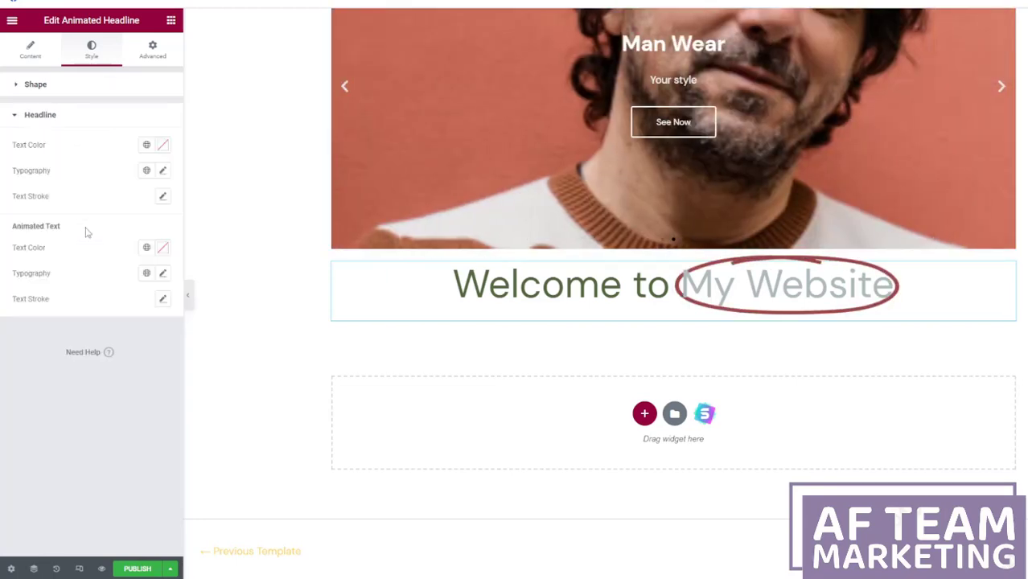
click(162, 247)
drag(94, 313, 83, 348)
Step: Review the headline's advanced layout settings, including its width options, and return to its content settings
click(138, 51)
click(152, 50)
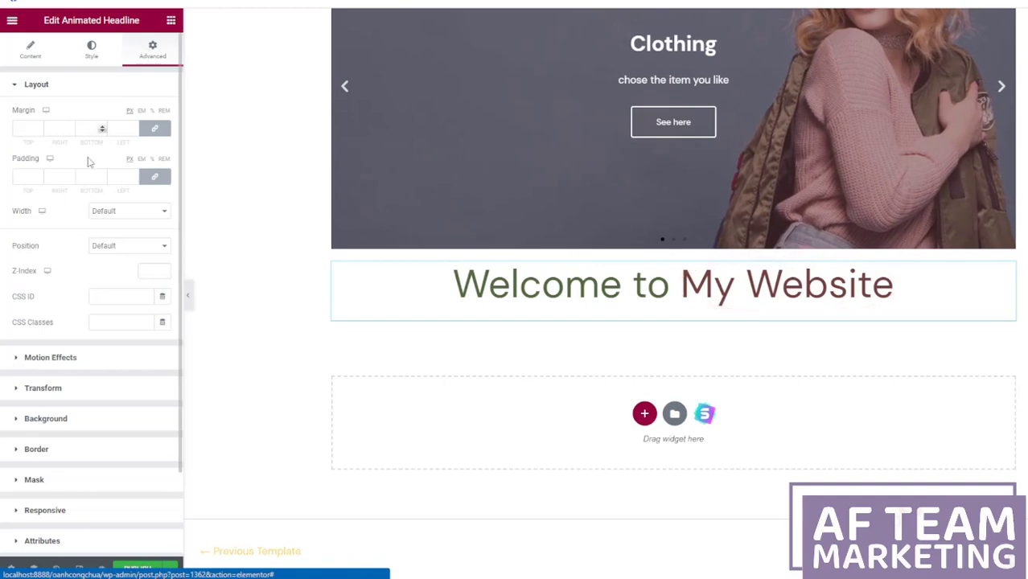
click(116, 218)
scroll(120, 233, down, 1)
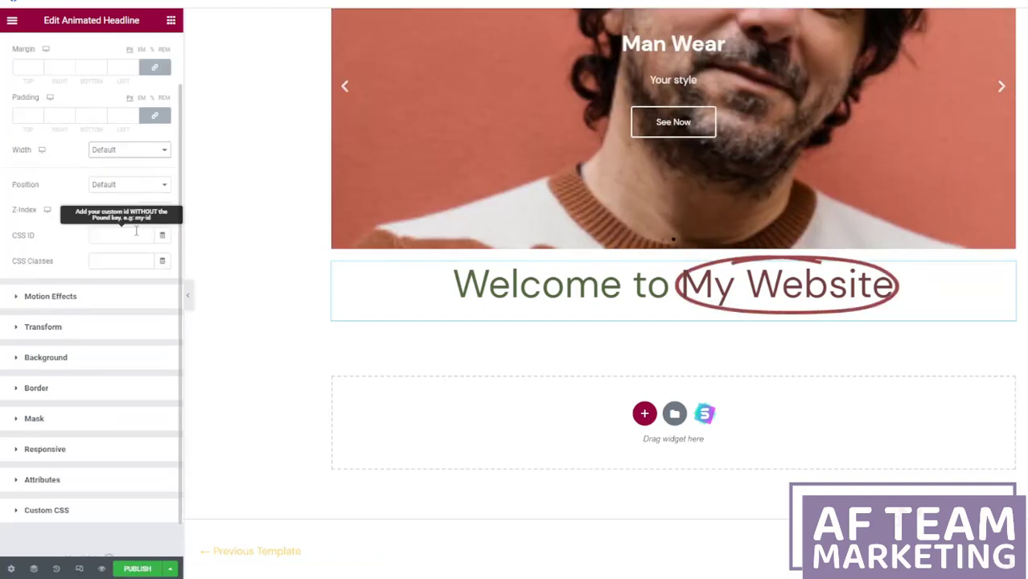
scroll(60, 259, up, 1)
click(29, 50)
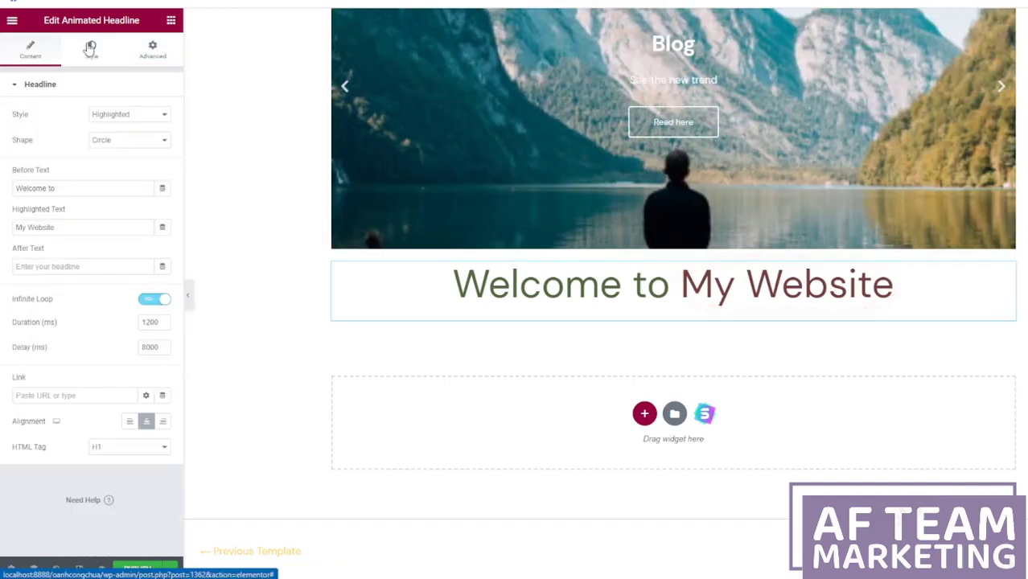
Step: Add a Price List widget in the empty area below the animated headline
click(172, 21)
scroll(629, 294, down, 1)
scroll(135, 339, down, 5)
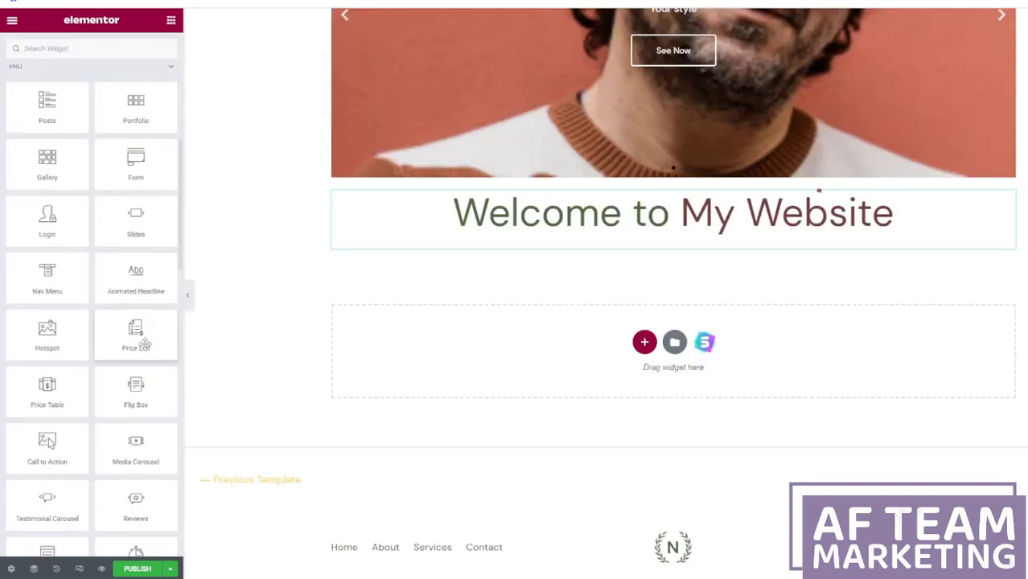
drag(543, 386, 620, 375)
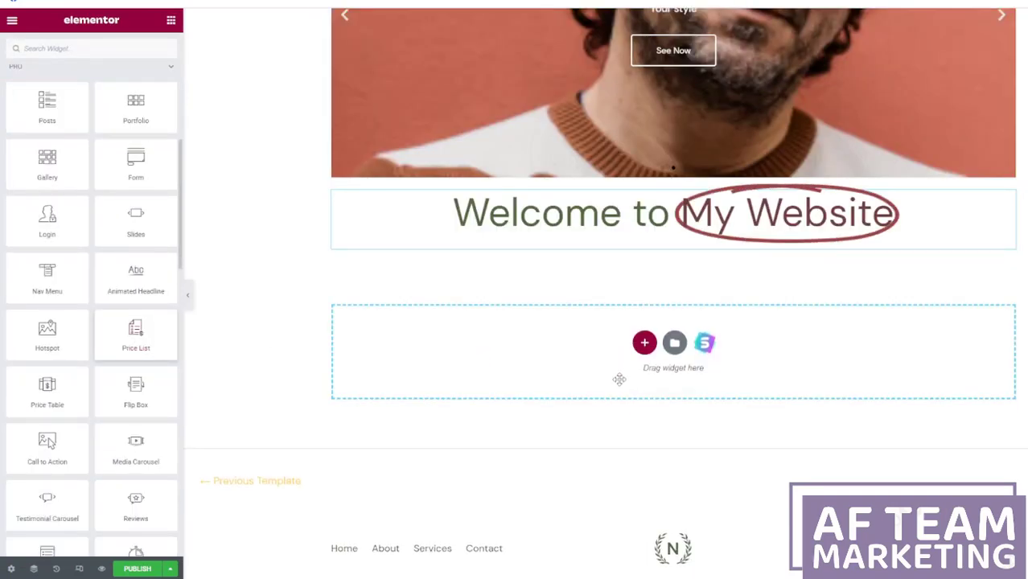
drag(263, 344, 217, 336)
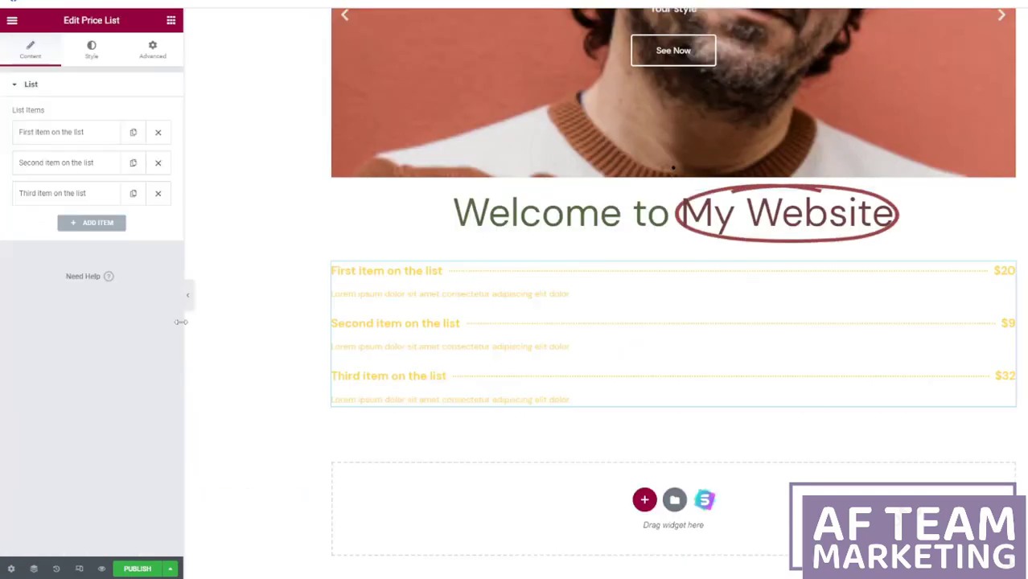
scroll(352, 459, up, 1)
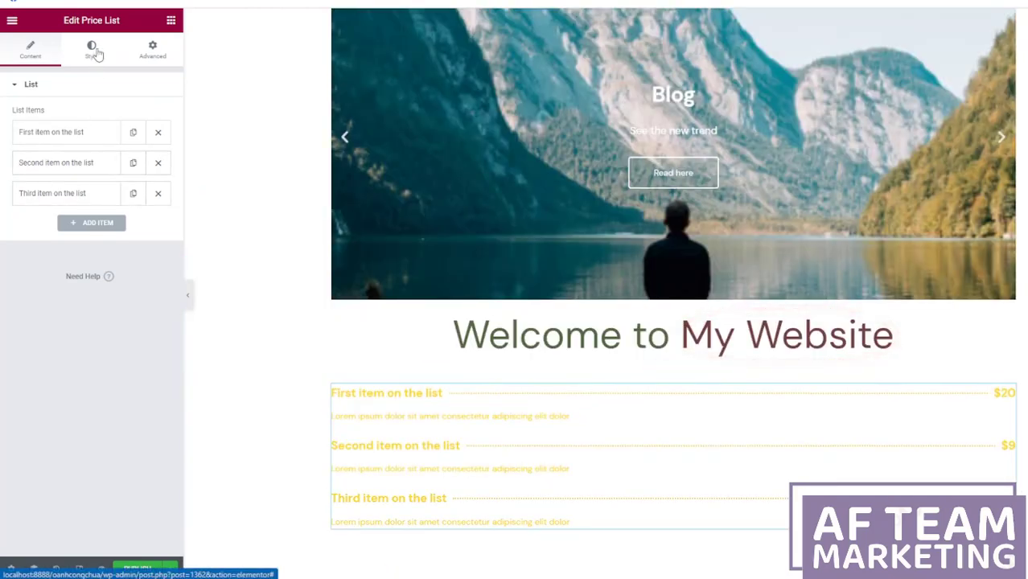
Step: Give the first price list item the media library photo of the woman sitting against a pink background
click(93, 50)
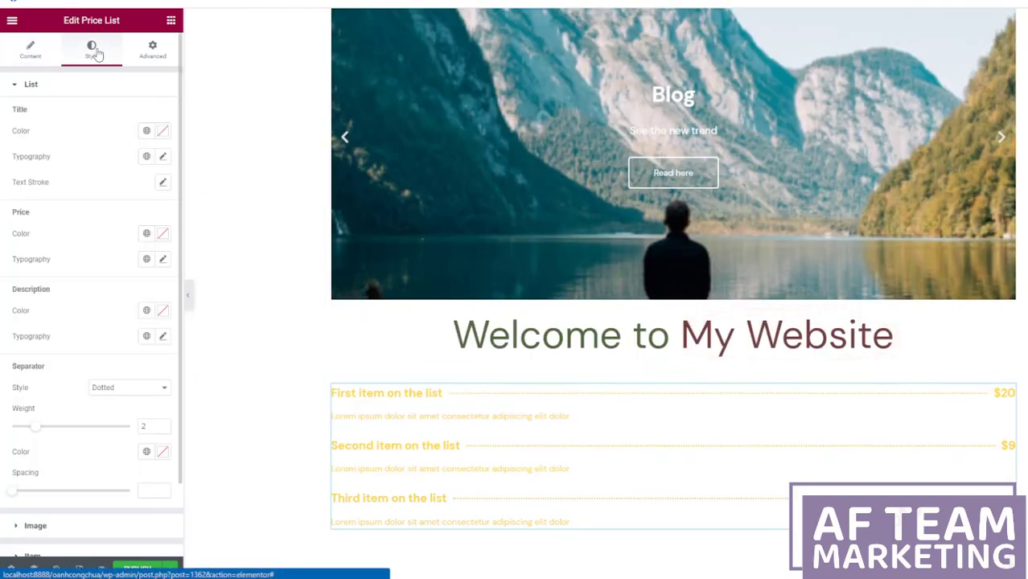
click(25, 46)
click(93, 137)
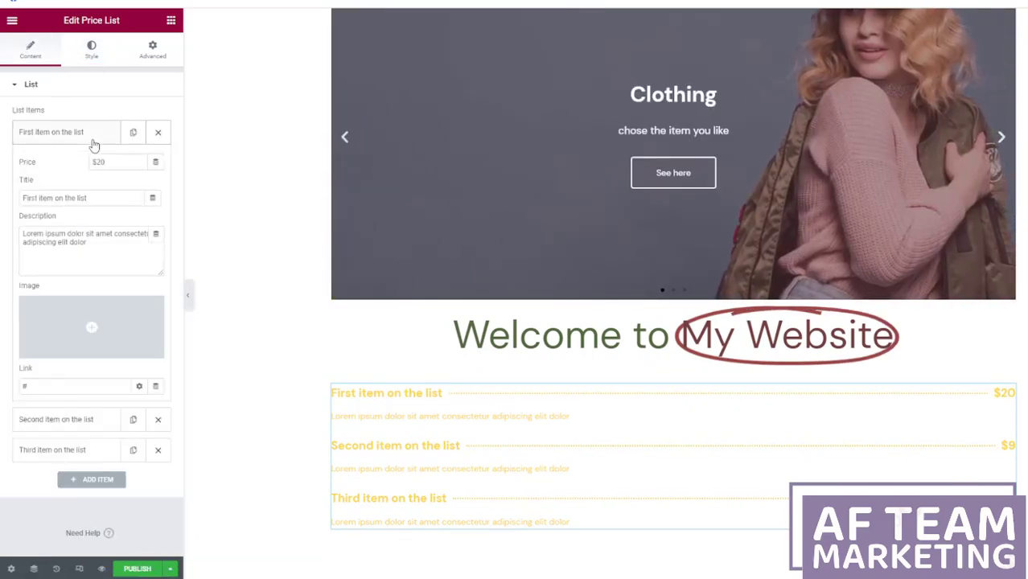
click(91, 330)
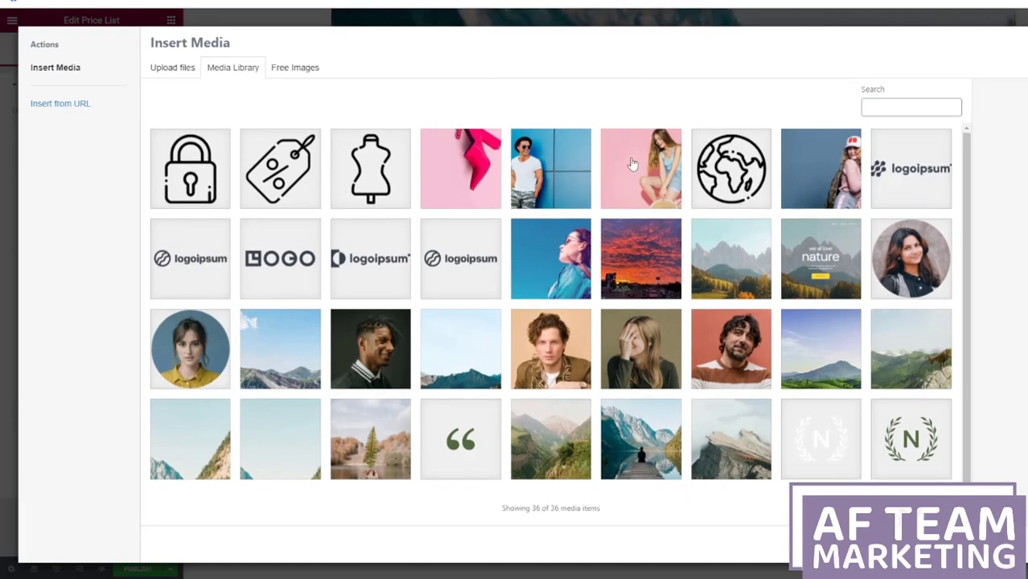
click(655, 179)
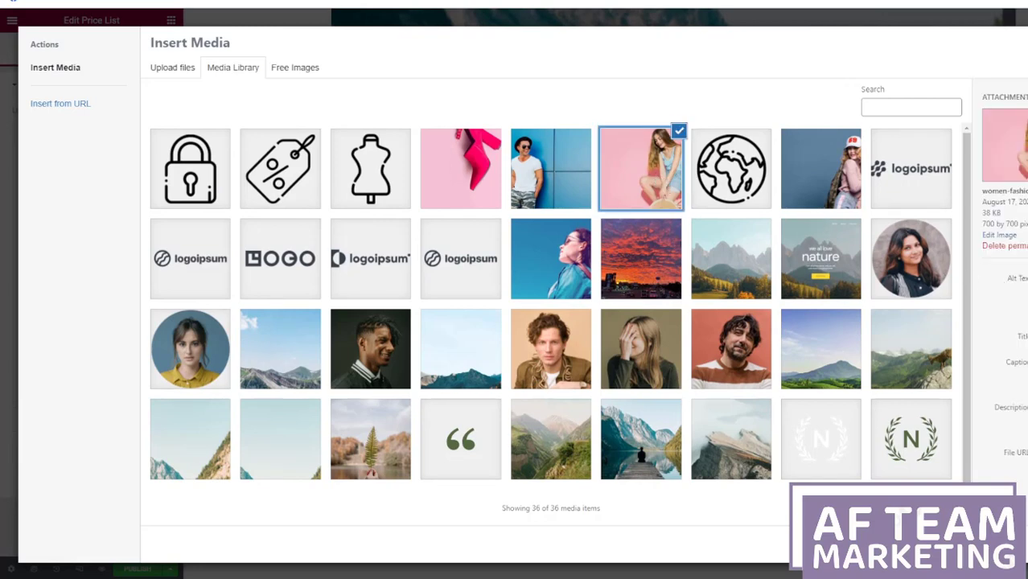
click(977, 545)
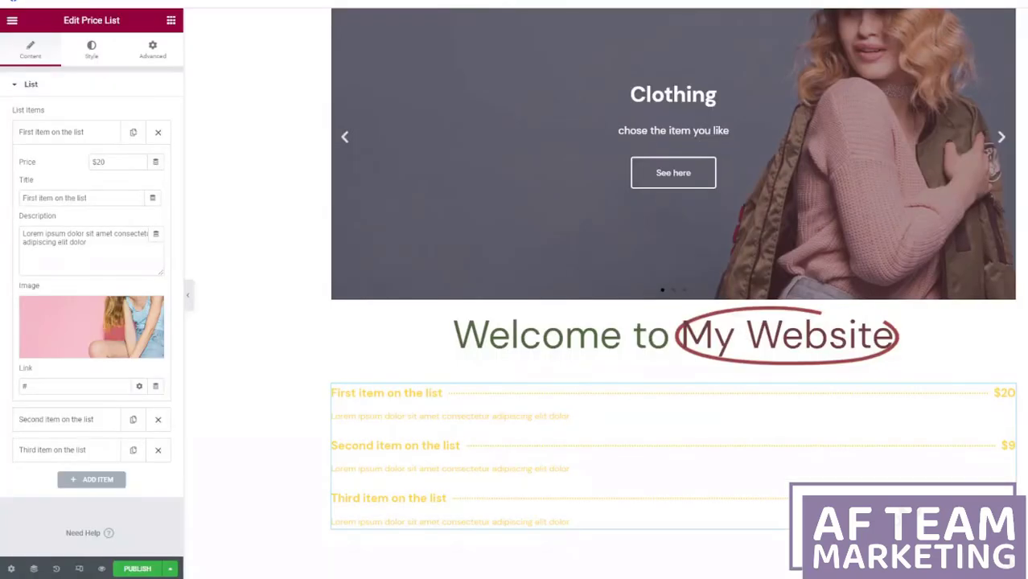
Step: Change the first price list item's title to "Blue shirt"
scroll(696, 459, down, 2)
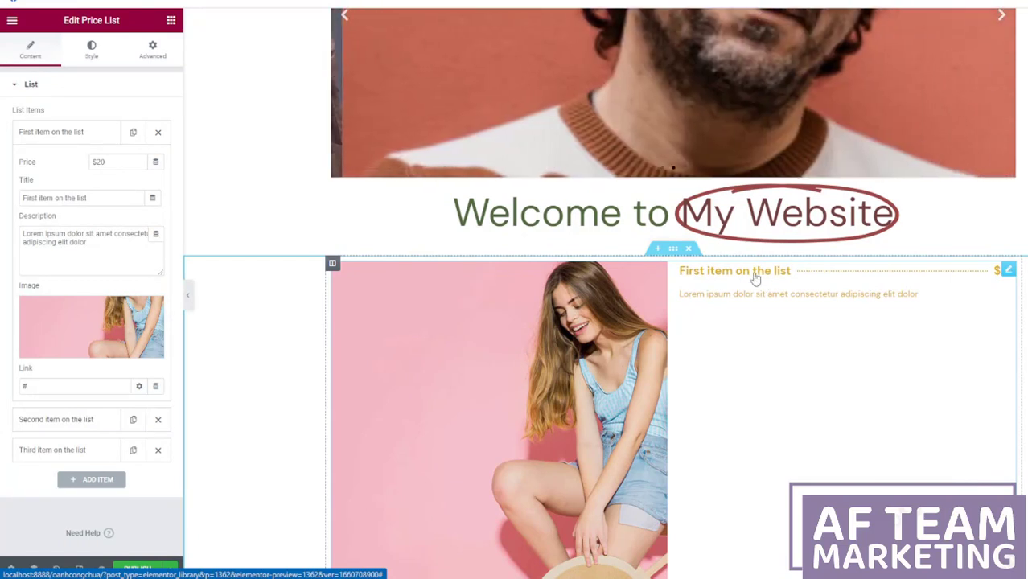
drag(87, 198, 3, 201)
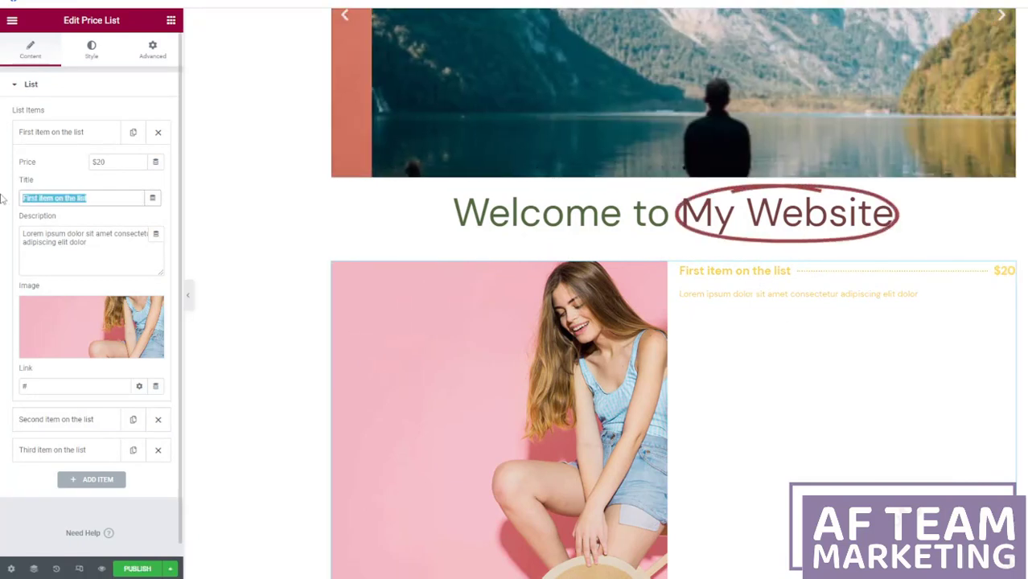
key(BackSpace)
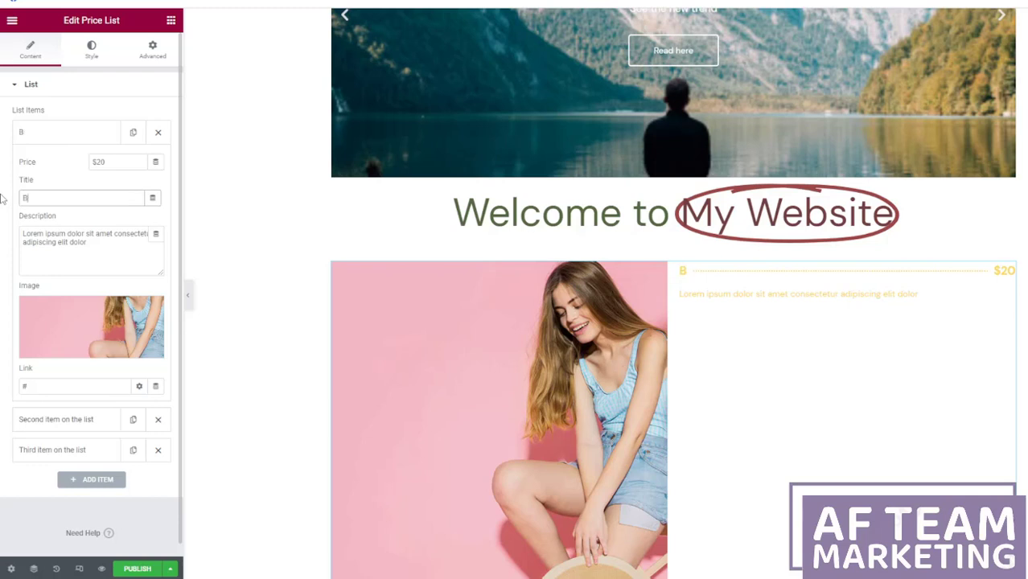
text(Blue s)
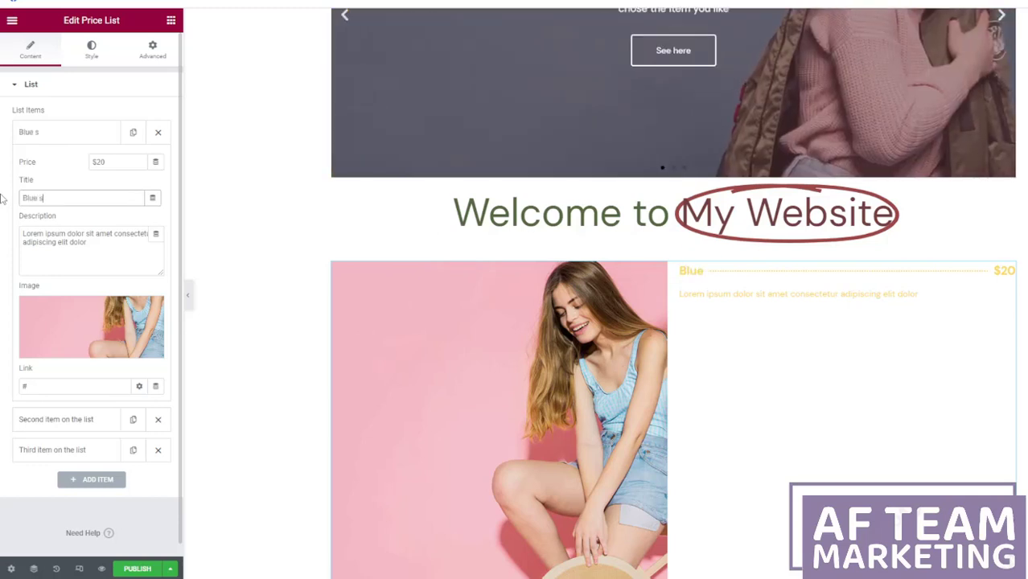
text(hirt)
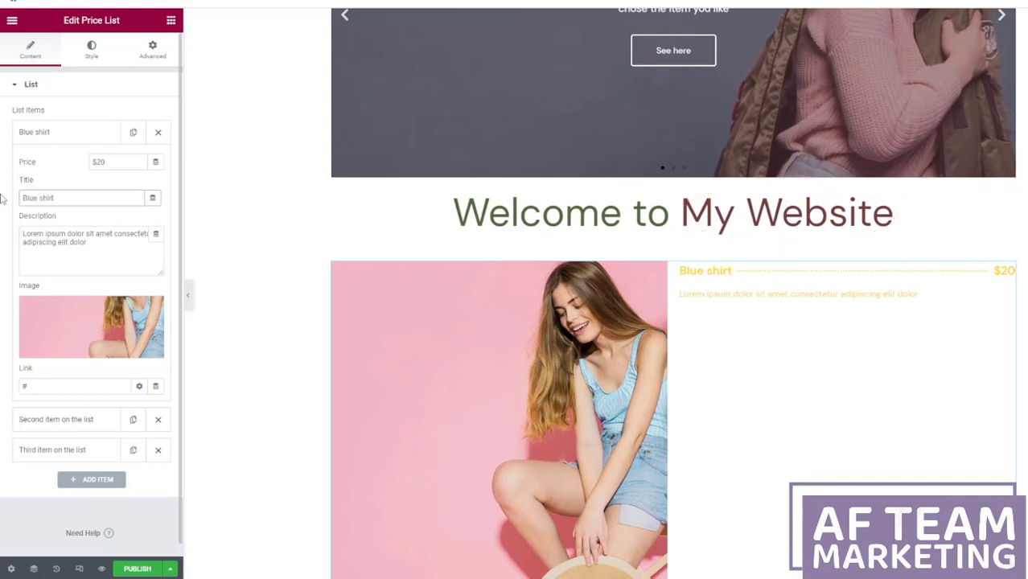
Step: Replace the Blue shirt item's placeholder description with "Cotton 100%"
drag(94, 259, 4, 232)
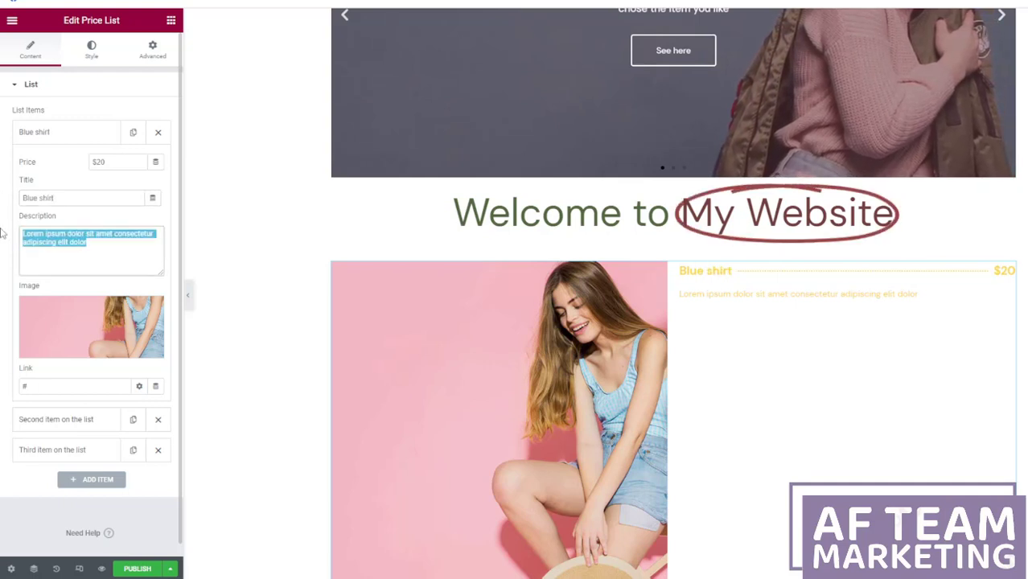
key(BackSpace)
text(Q)
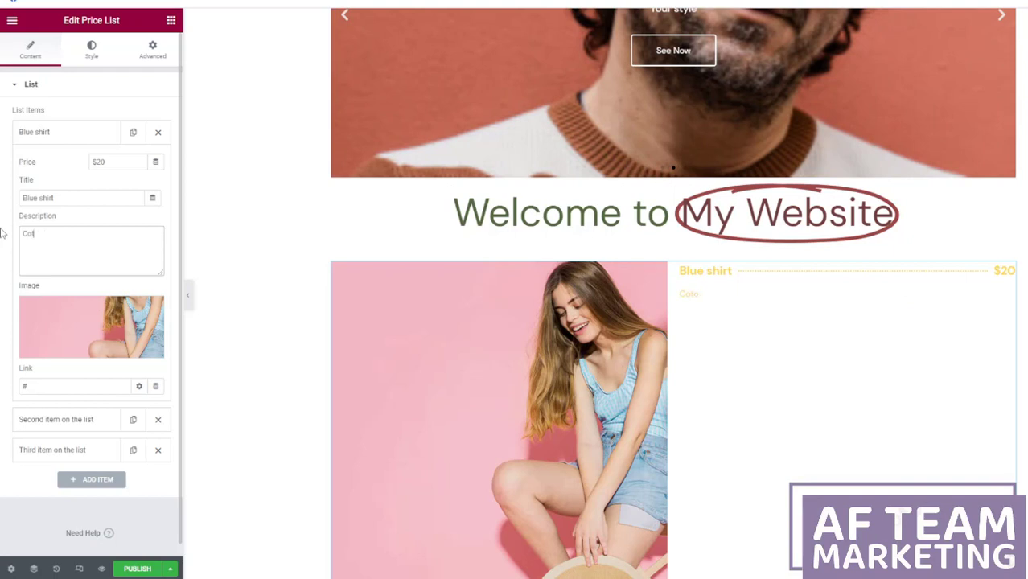
text(otton 100$)
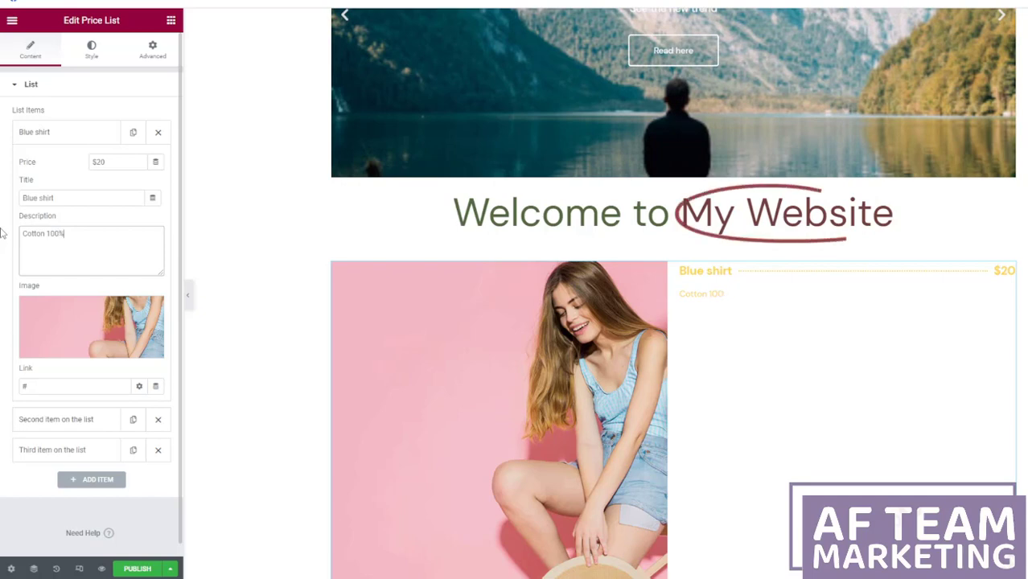
text(%)
Step: Set the Blue shirt item's price to $25
scroll(63, 262, down, 1)
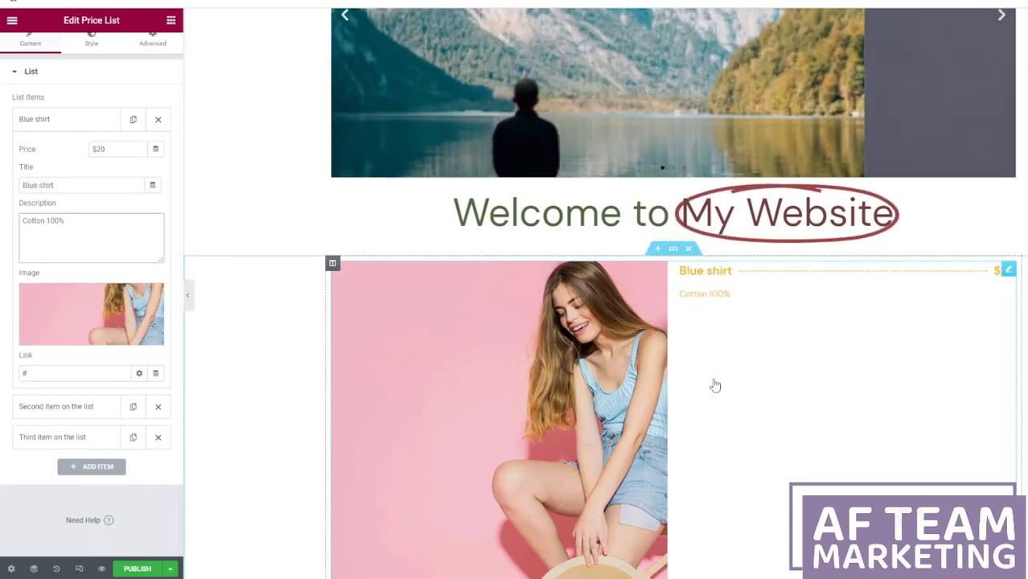
scroll(716, 385, down, 1)
scroll(716, 385, up, 2)
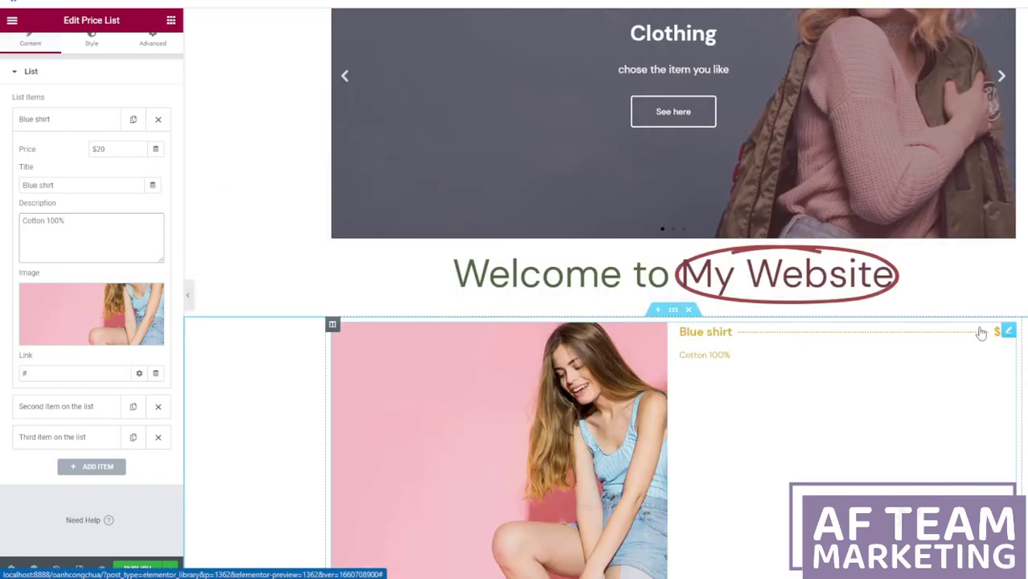
double_click(99, 149)
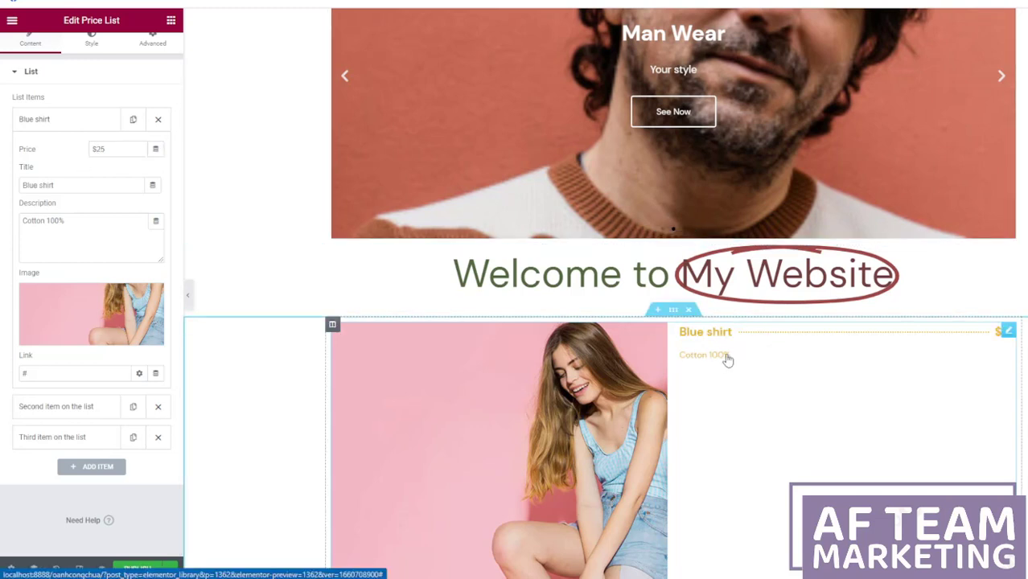
scroll(743, 366, down, 1)
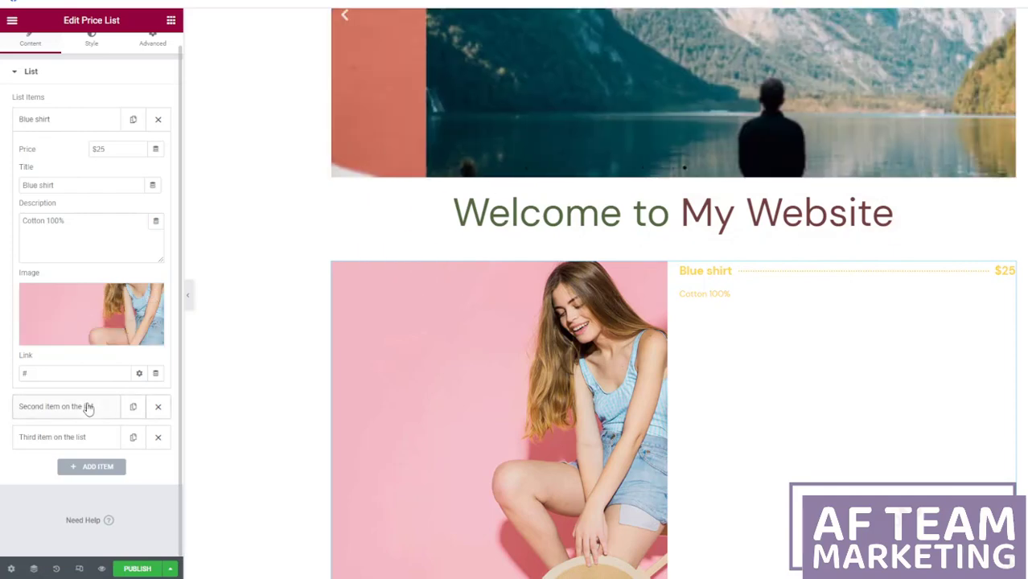
Step: Give the second price list item the media library photo of the pink shoes and title it "Pink Shoes"
click(87, 406)
click(99, 344)
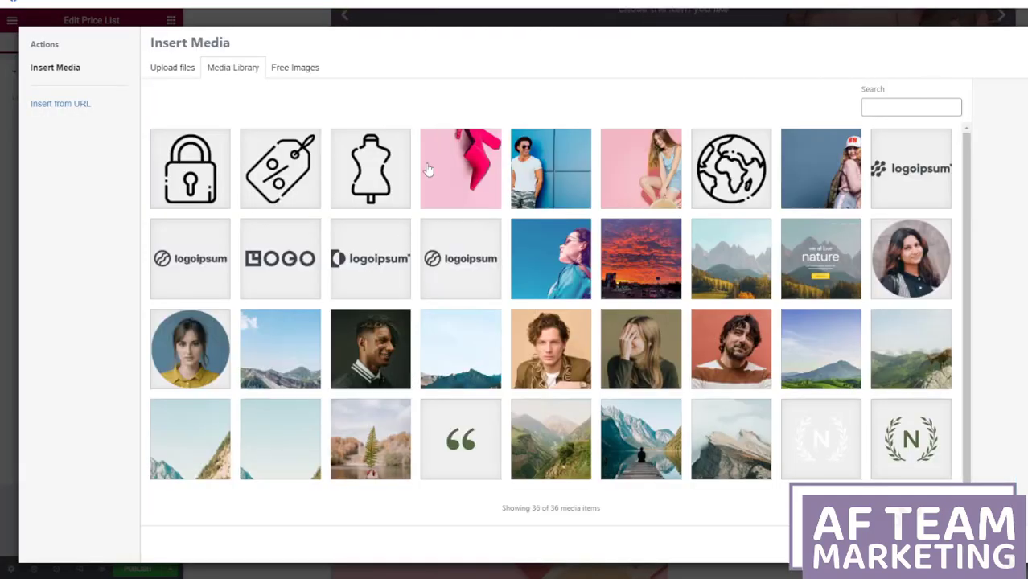
click(435, 177)
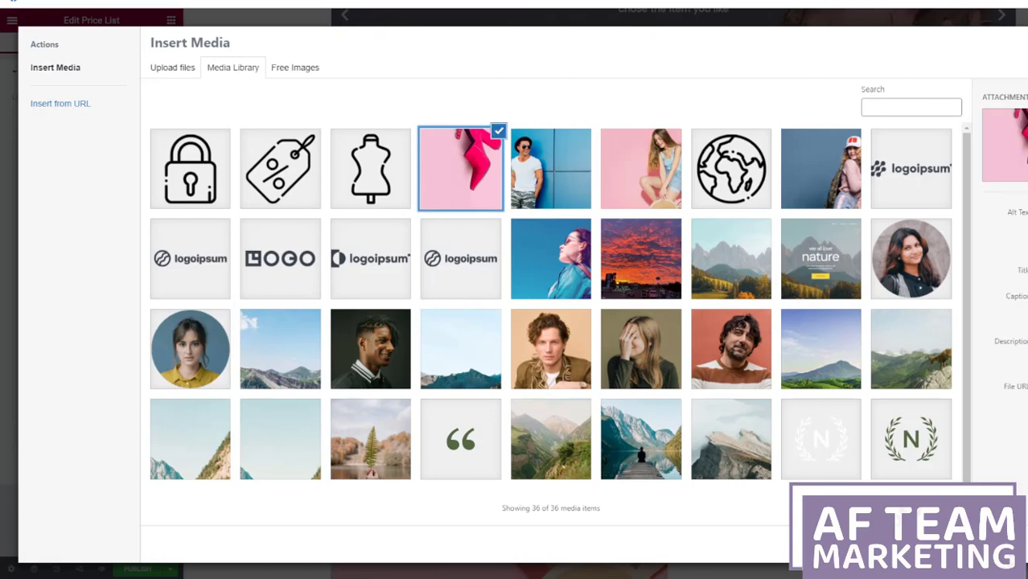
click(965, 541)
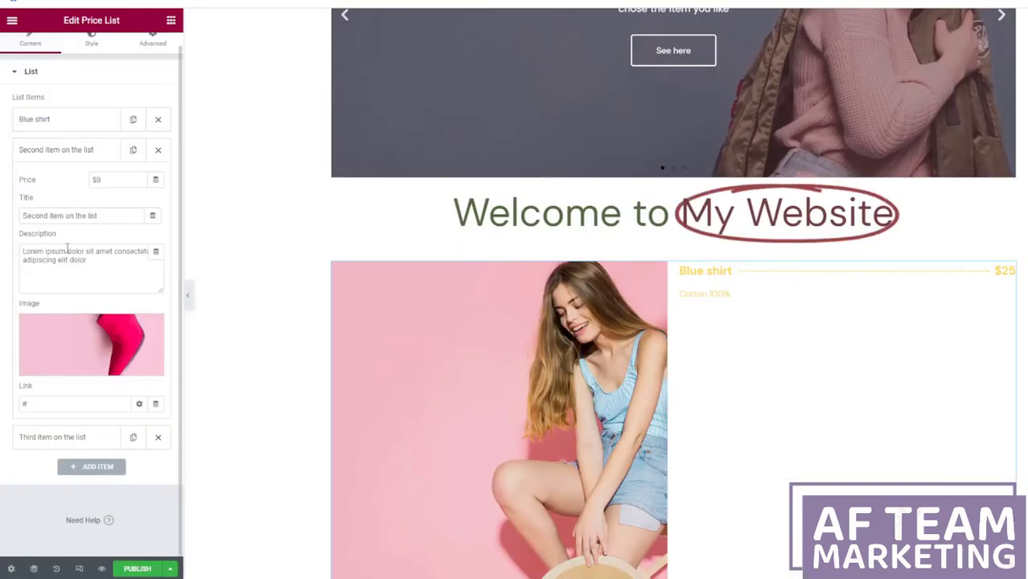
drag(111, 218, 2, 217)
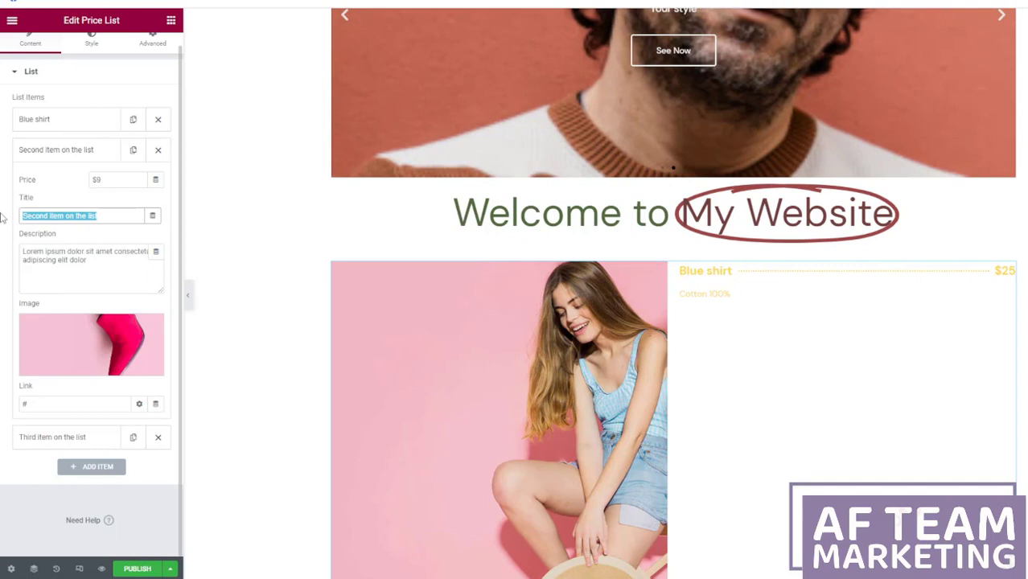
text(Pink Shoes)
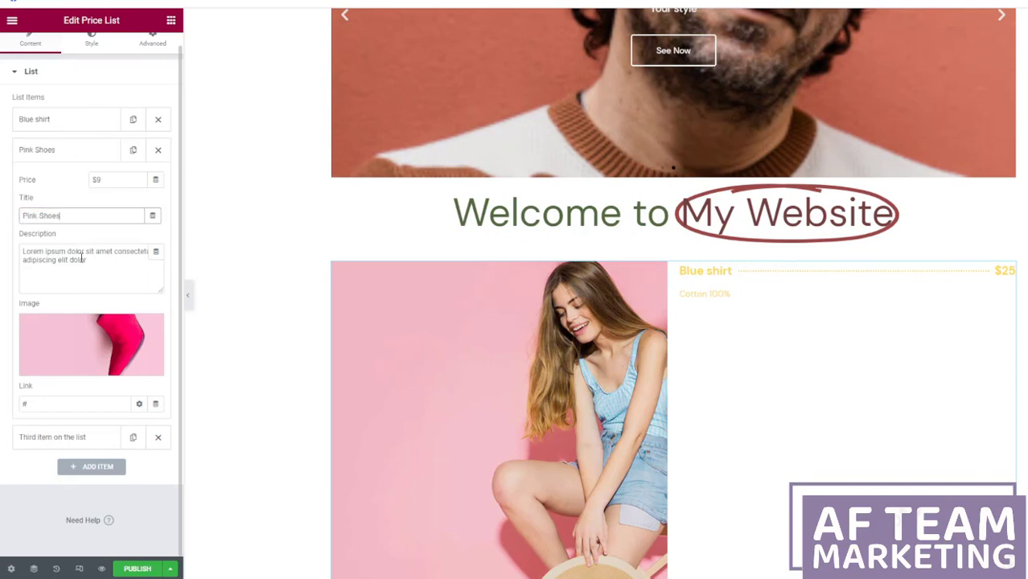
Step: Set the Pink Shoes item's price to $18 and replace its placeholder description with "New trend for you"
drag(85, 260, 14, 254)
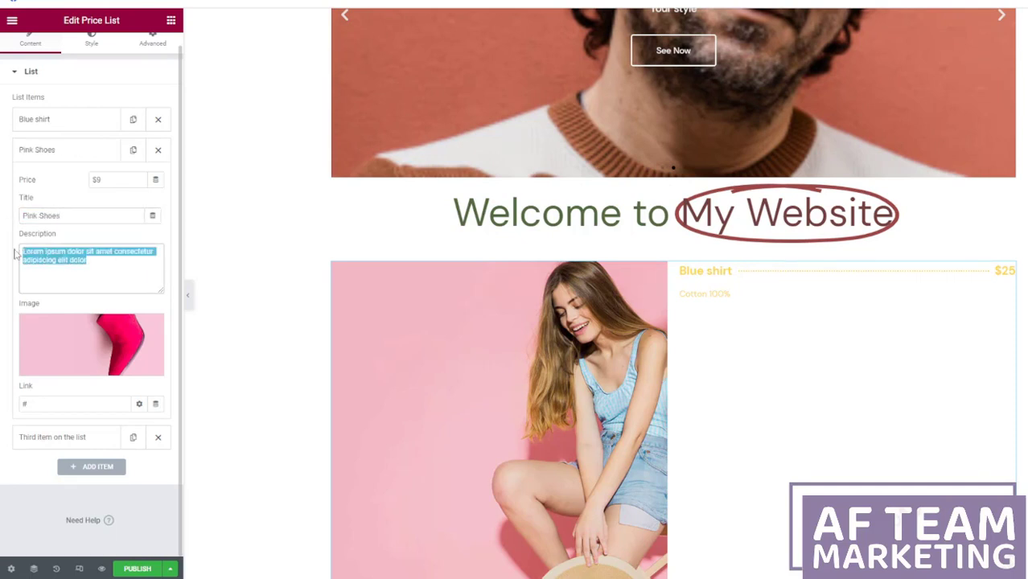
key(BackSpace)
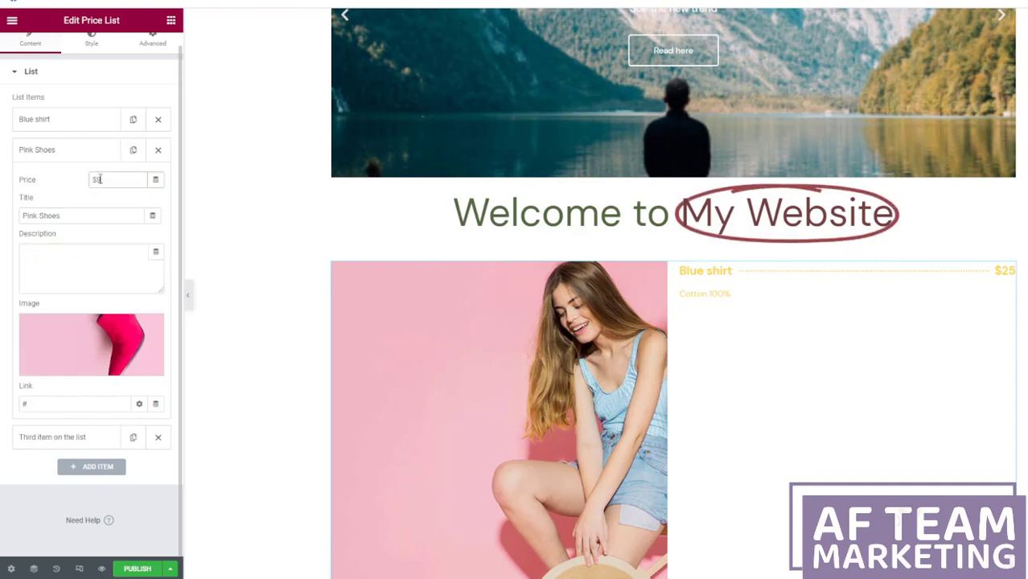
text(18)
click(74, 263)
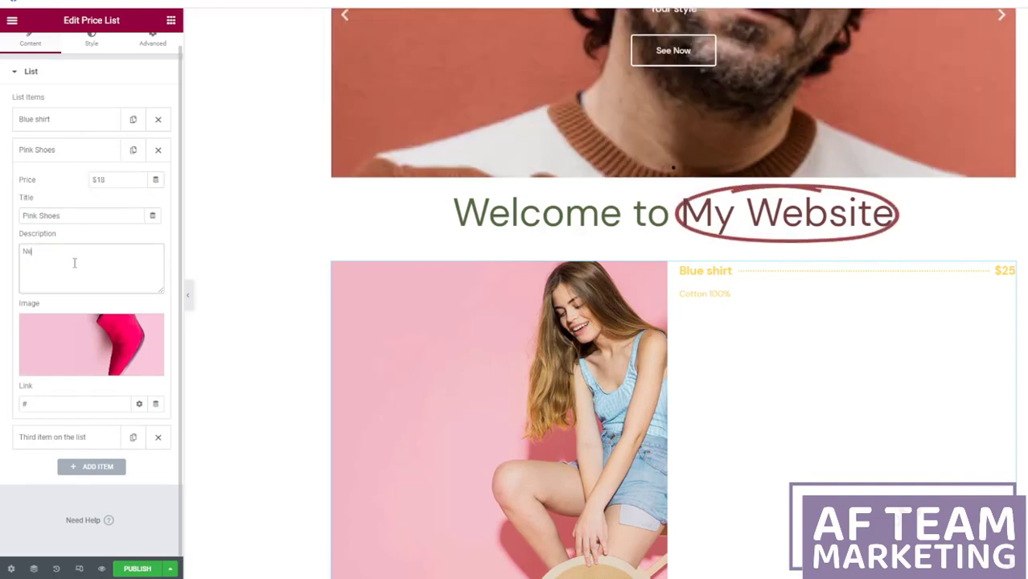
text(New tren)
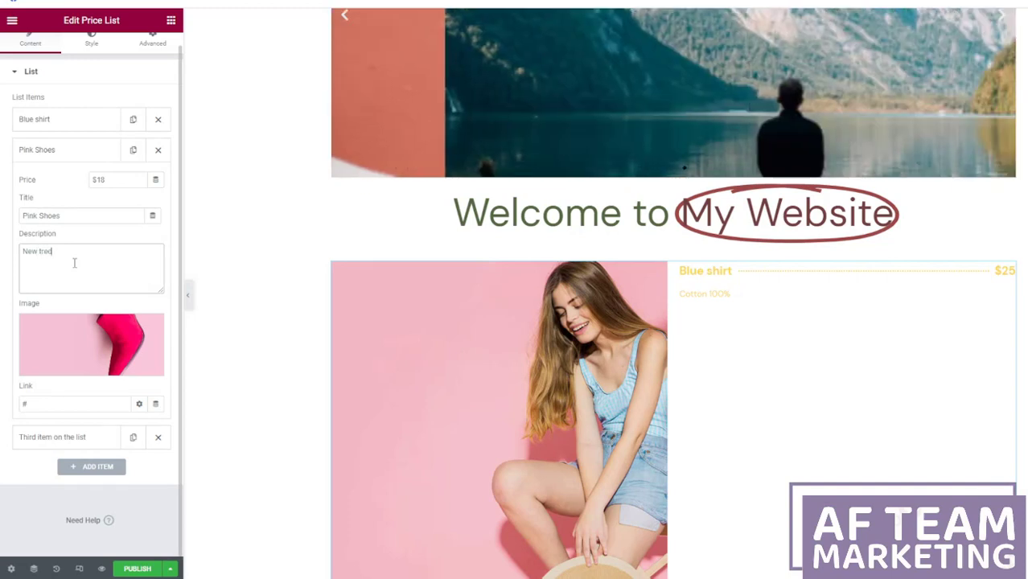
text(d for)
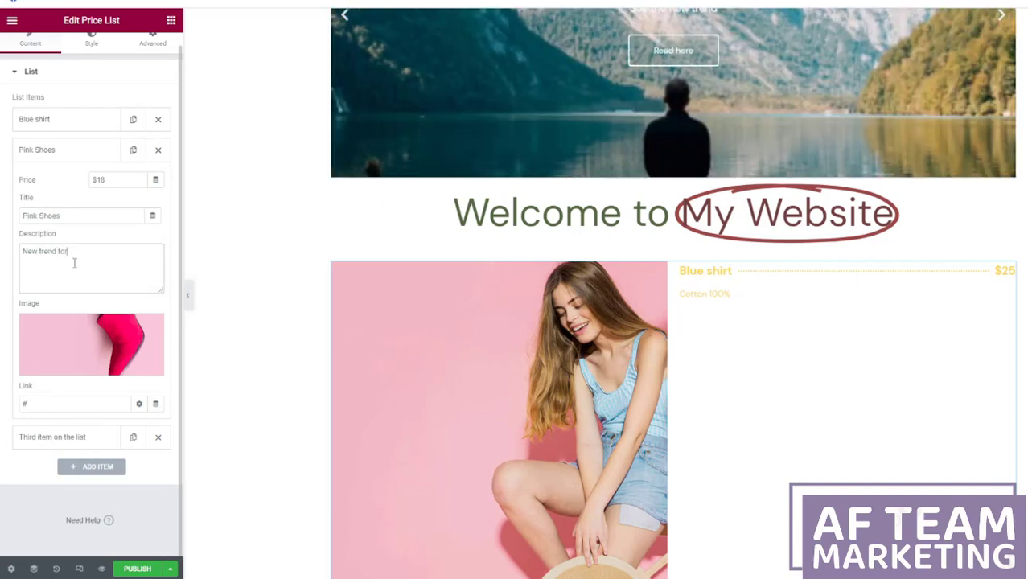
text( you)
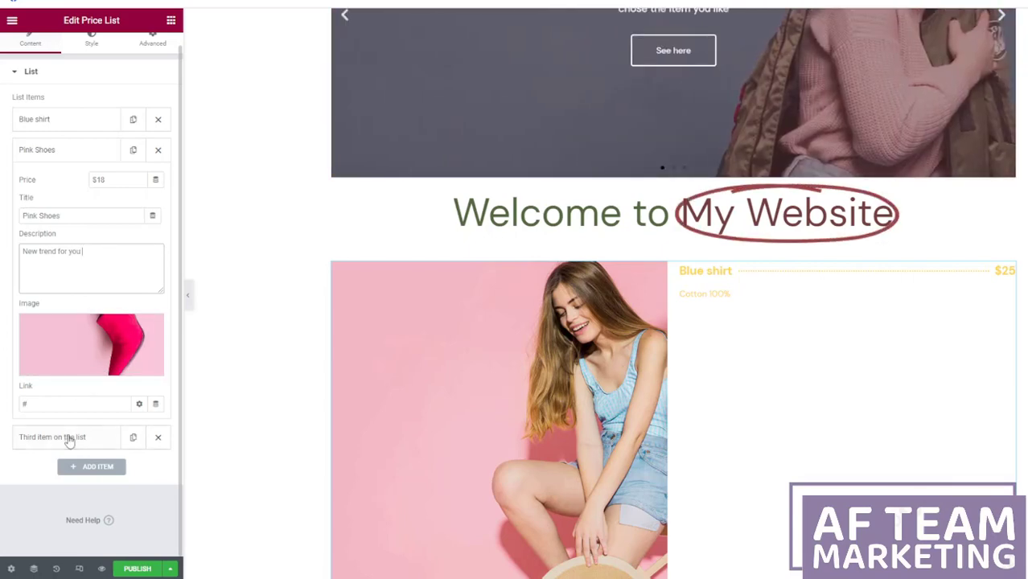
Step: Give the third price list item the percent price-tag icon from the media library and title it "Discount"
click(70, 436)
click(88, 390)
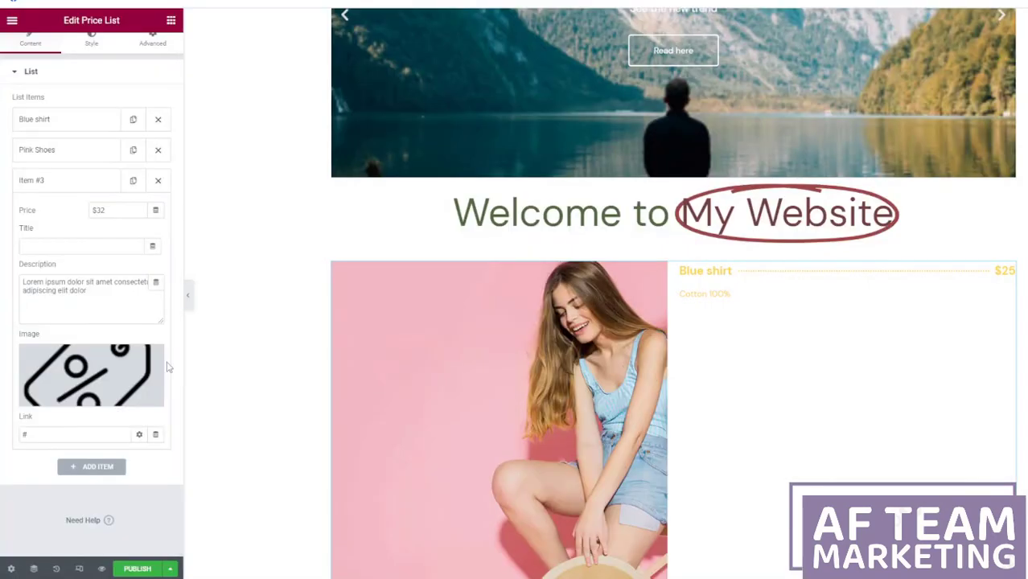
triple_click(68, 246)
key(BackSpace)
text(Discount)
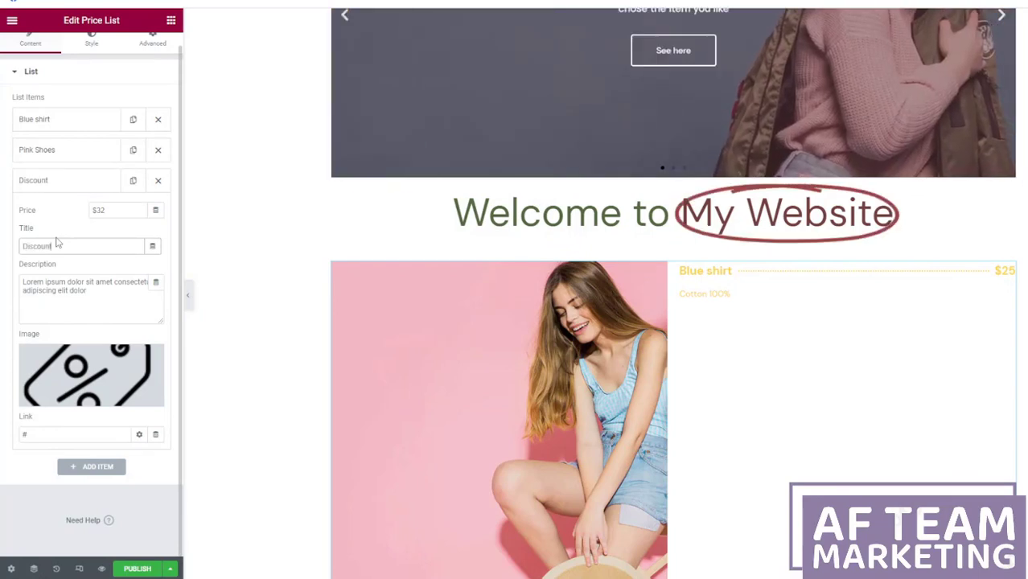
Step: Replace the Discount item's placeholder description with "See more discount here"
drag(87, 290, 3, 273)
key(BackSpace)
text(See)
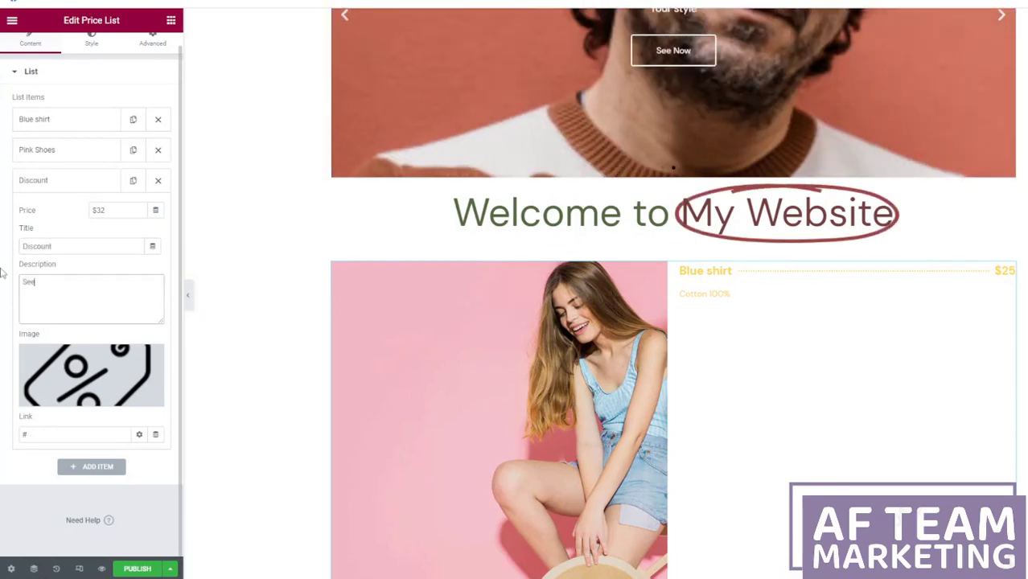
text( more)
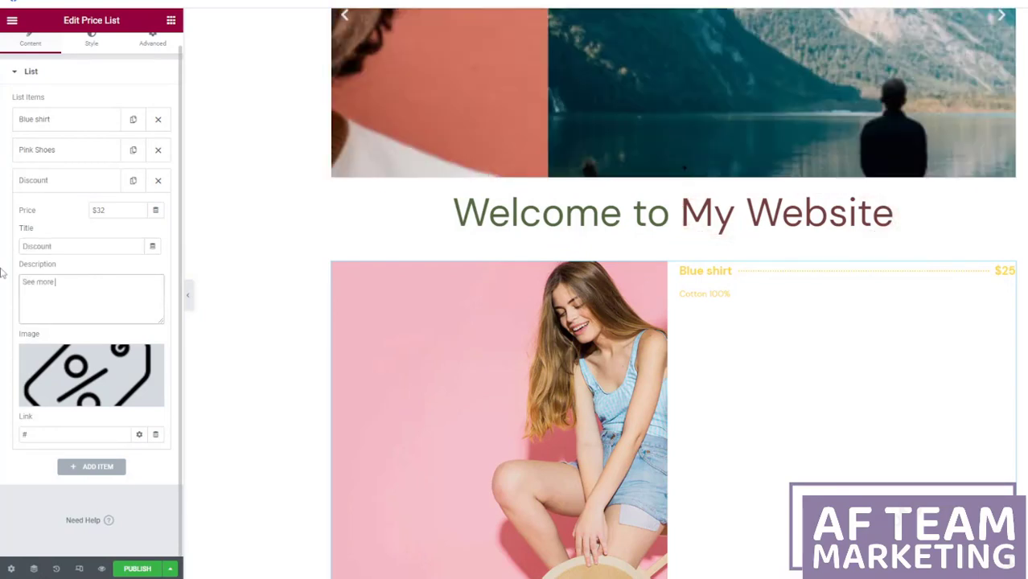
text( discount her)
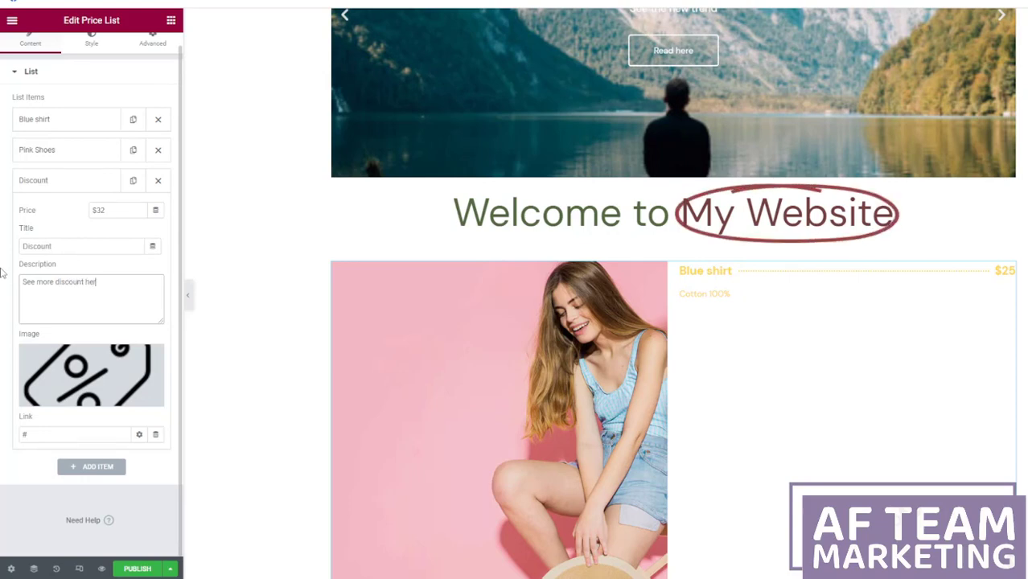
text(e)
Step: Set the price list title typography to size 33, line height 83, letter spacing 4.1 and word spacing 15
scroll(107, 201, up, 1)
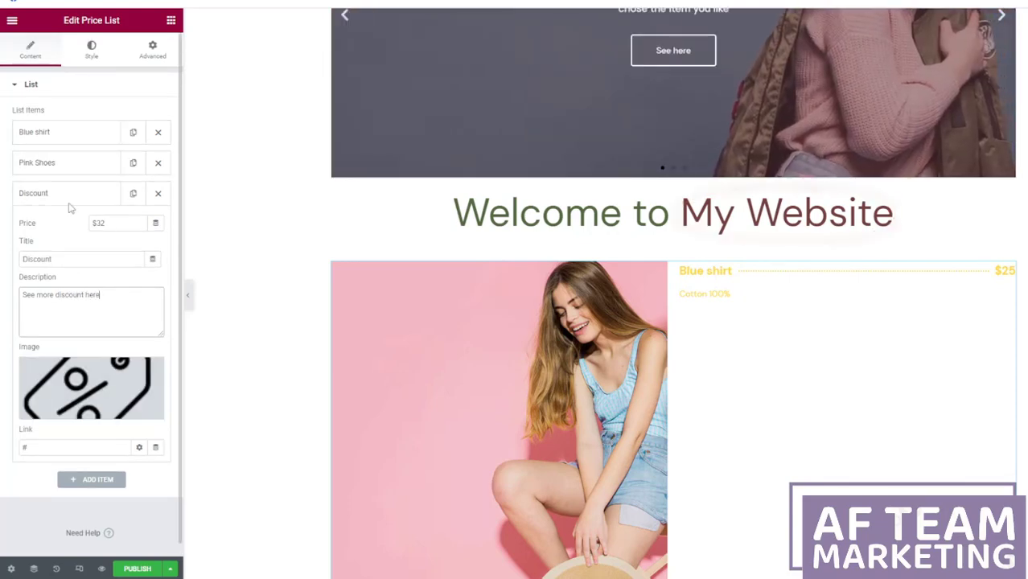
click(85, 54)
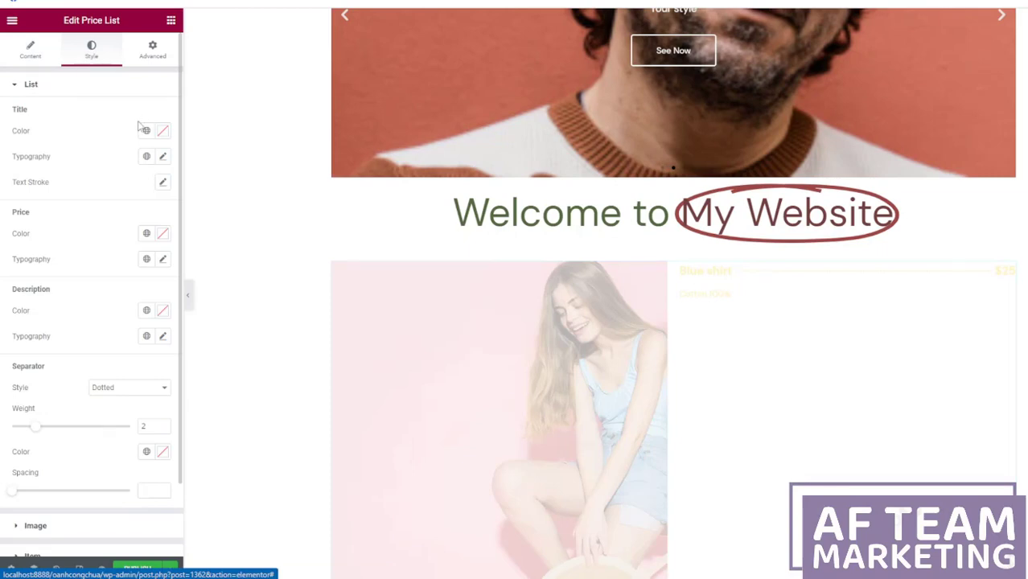
click(163, 157)
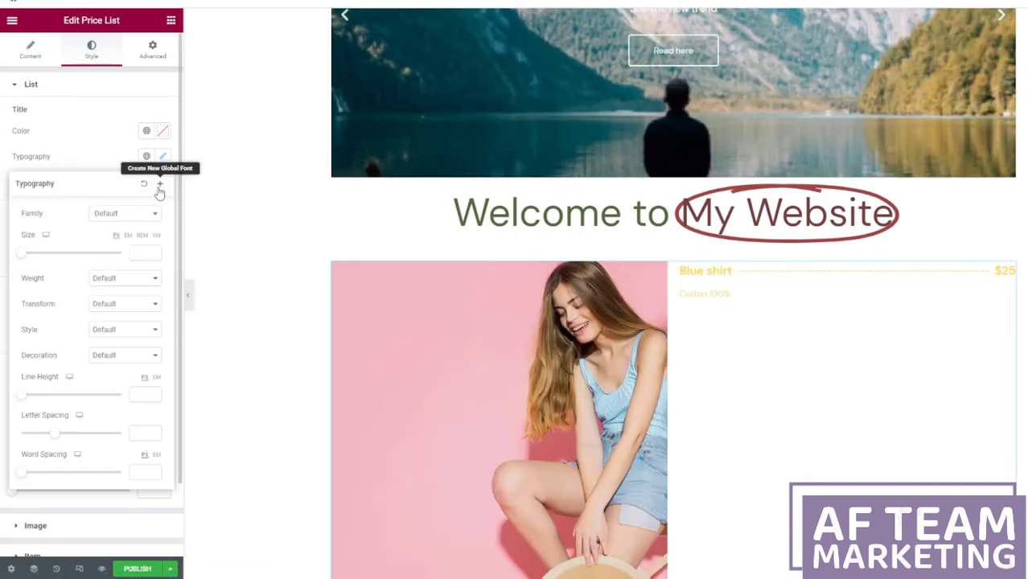
click(155, 213)
scroll(101, 294, down, 3)
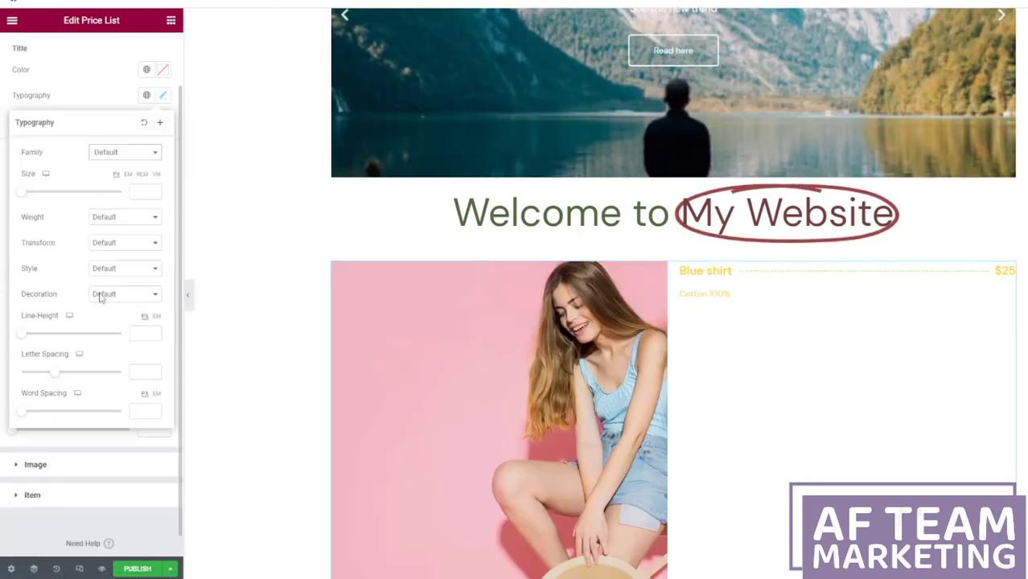
mouse_move(22, 315)
mouse_down()
mouse_move(126, 315)
mouse_move(109, 319)
mouse_up()
drag(53, 354, 81, 354)
drag(27, 394, 35, 395)
mouse_move(22, 170)
mouse_down()
mouse_move(54, 181)
mouse_move(36, 184)
mouse_up()
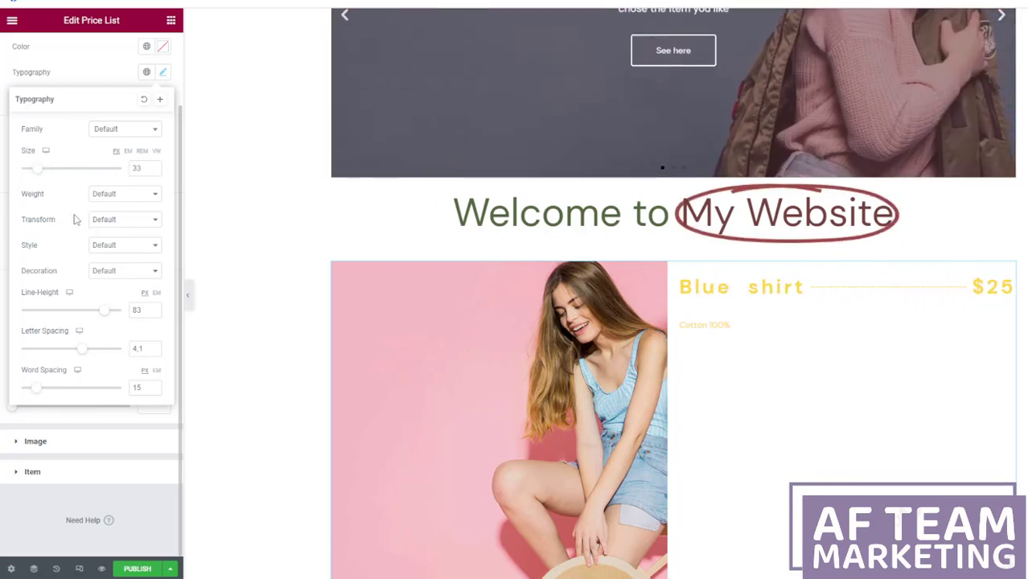
click(164, 77)
click(162, 149)
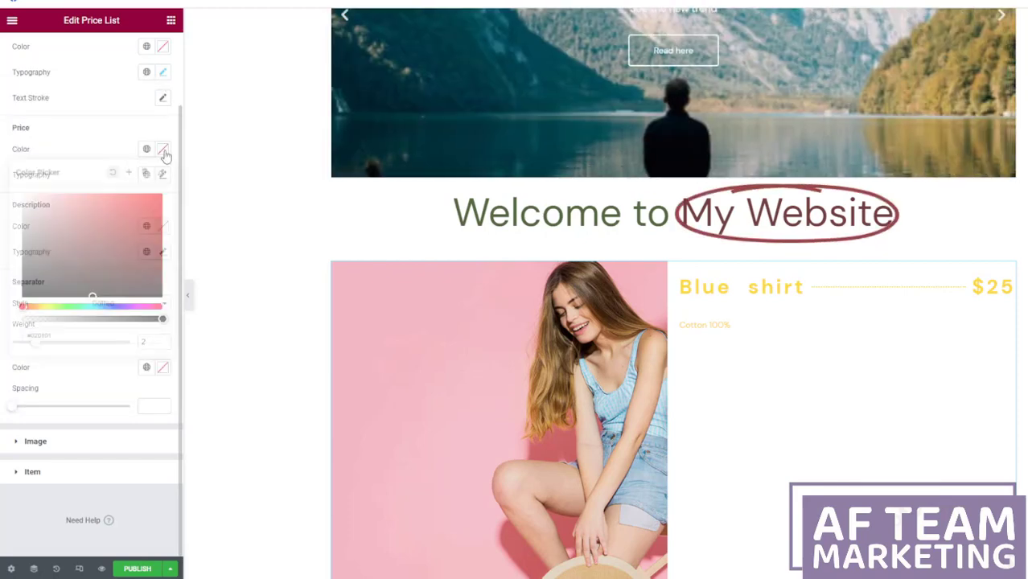
click(162, 149)
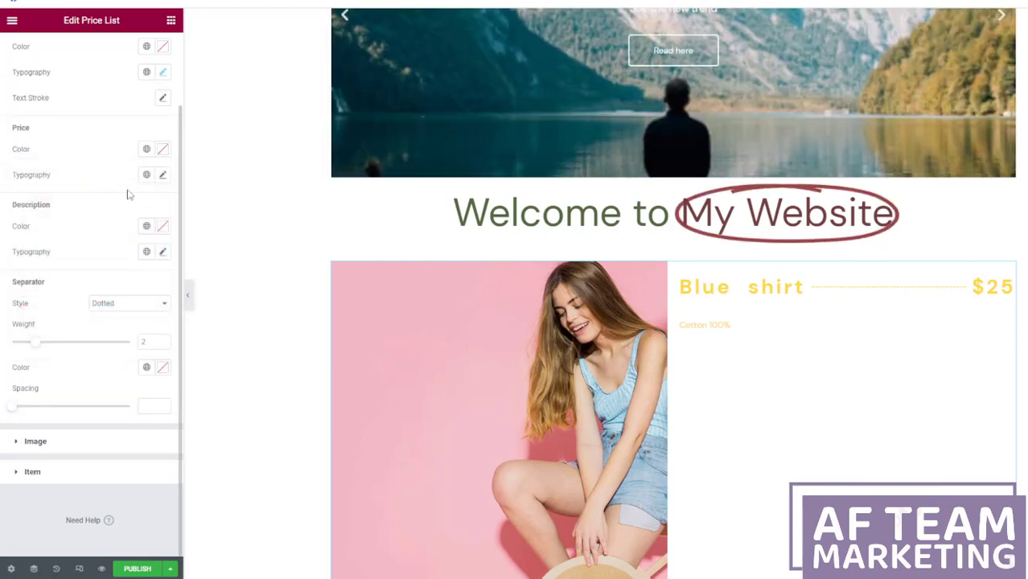
Step: Keep the price list separator dotted, set its weight to 4 and give it a very light grey color
click(125, 299)
click(122, 313)
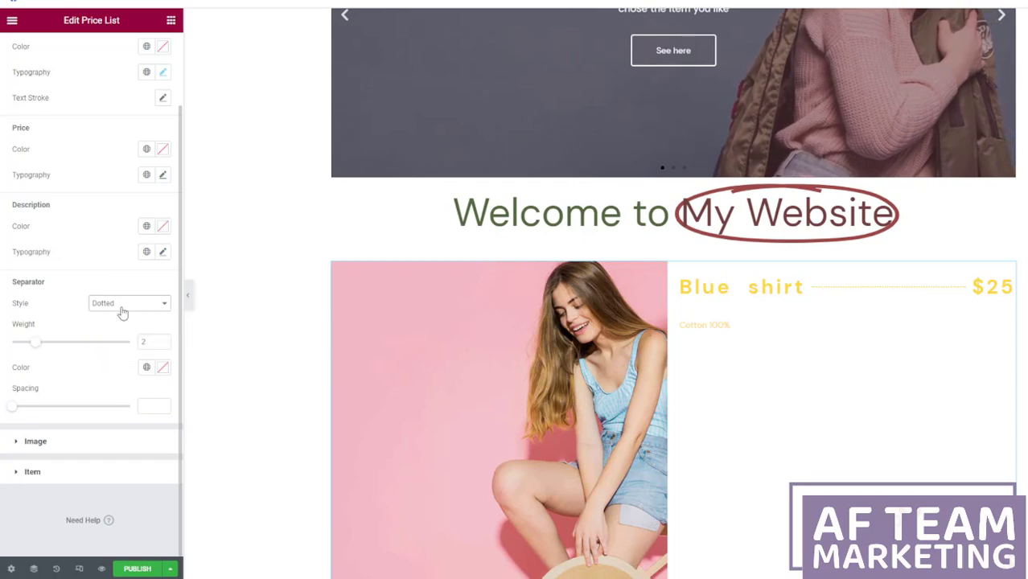
click(123, 313)
click(113, 330)
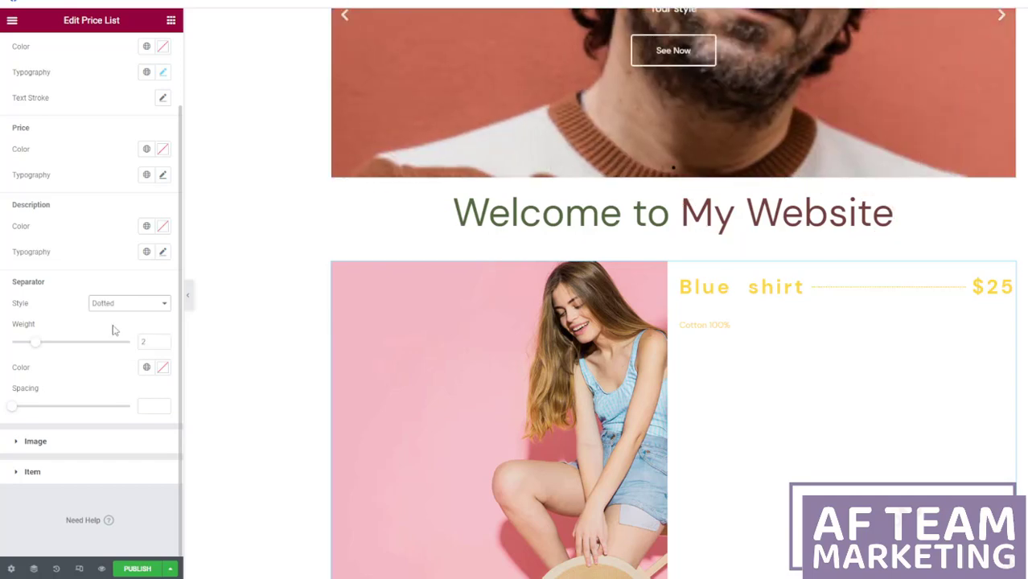
mouse_move(30, 347)
mouse_down()
mouse_move(96, 349)
mouse_move(32, 349)
mouse_move(56, 354)
mouse_up()
click(162, 368)
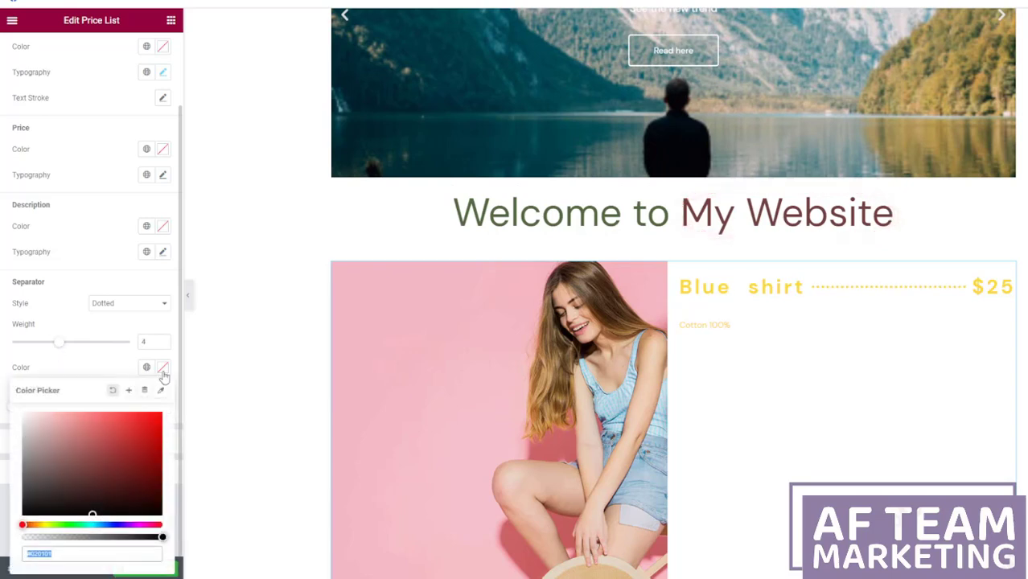
click(26, 414)
click(98, 371)
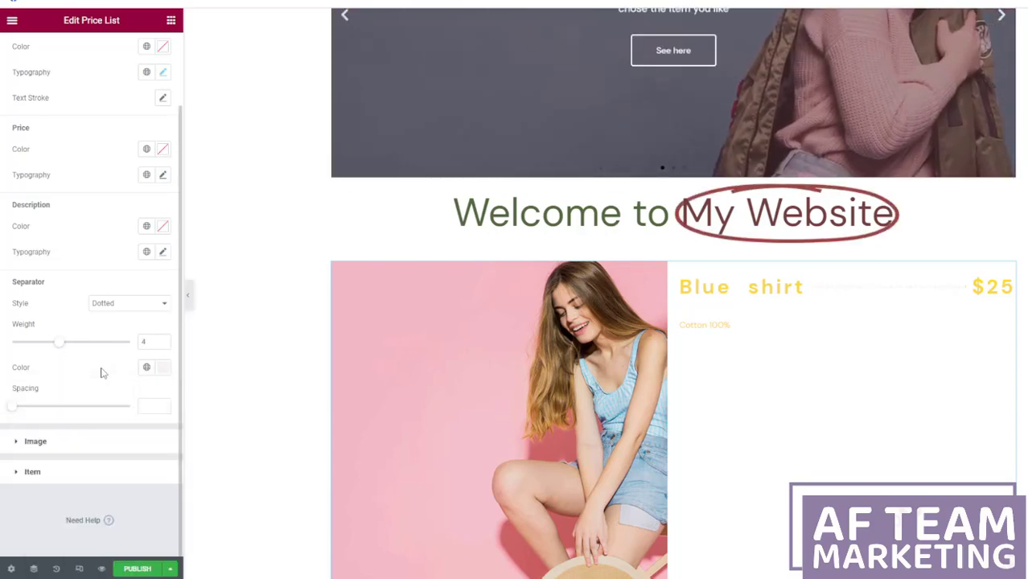
Step: Slightly increase the price list's image spacing, and give its items a rows gap of 25 with middle vertical alignment
click(60, 436)
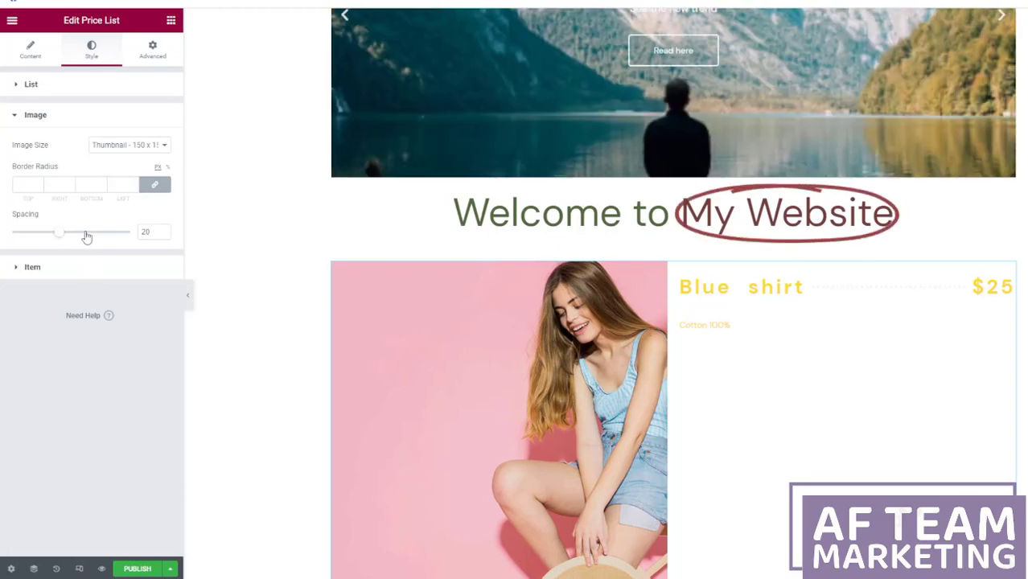
mouse_move(86, 237)
mouse_down()
mouse_move(148, 230)
mouse_move(4, 225)
mouse_move(130, 236)
mouse_move(74, 235)
mouse_up()
click(100, 269)
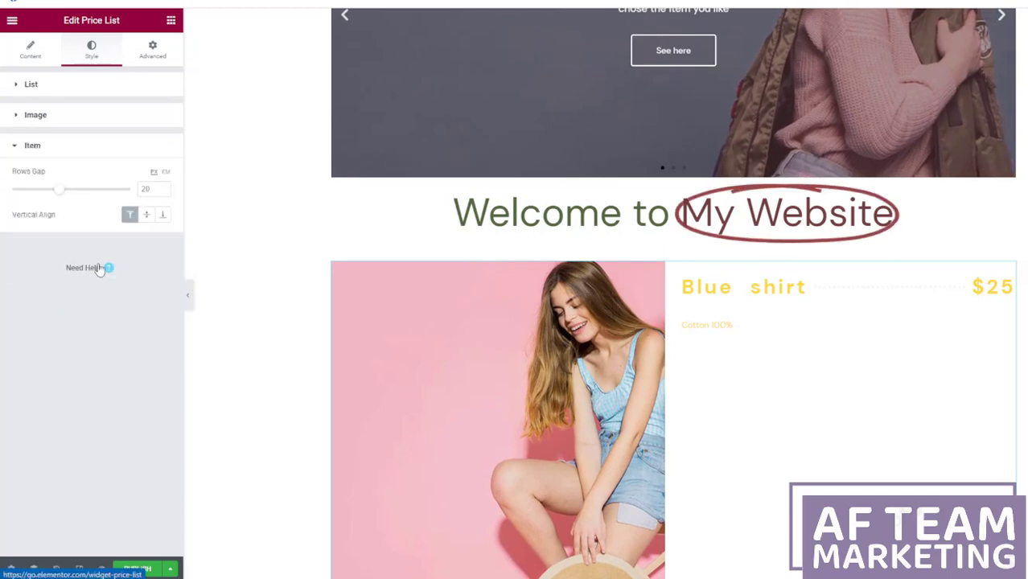
drag(50, 198, 71, 201)
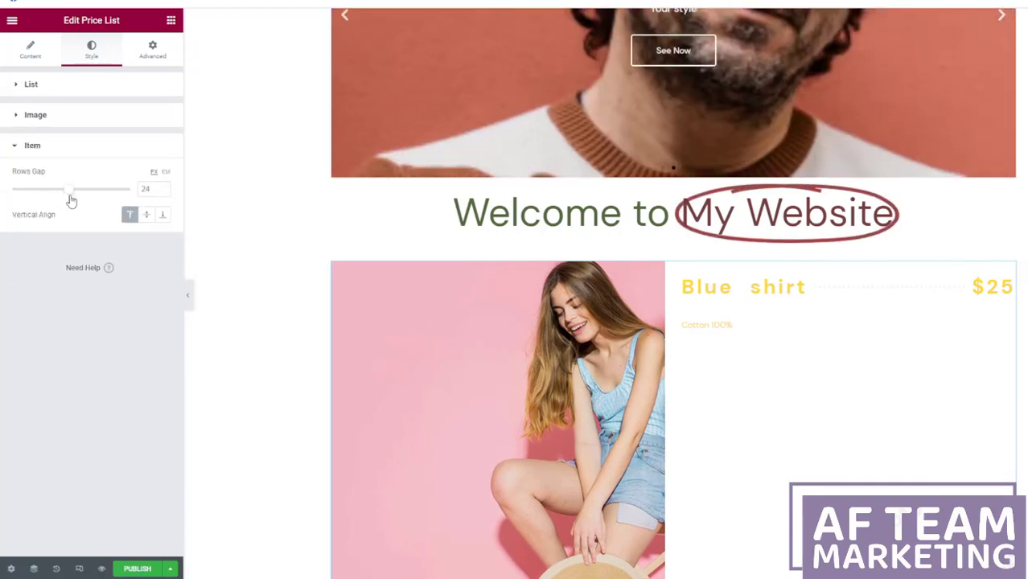
click(146, 214)
scroll(713, 408, down, 2)
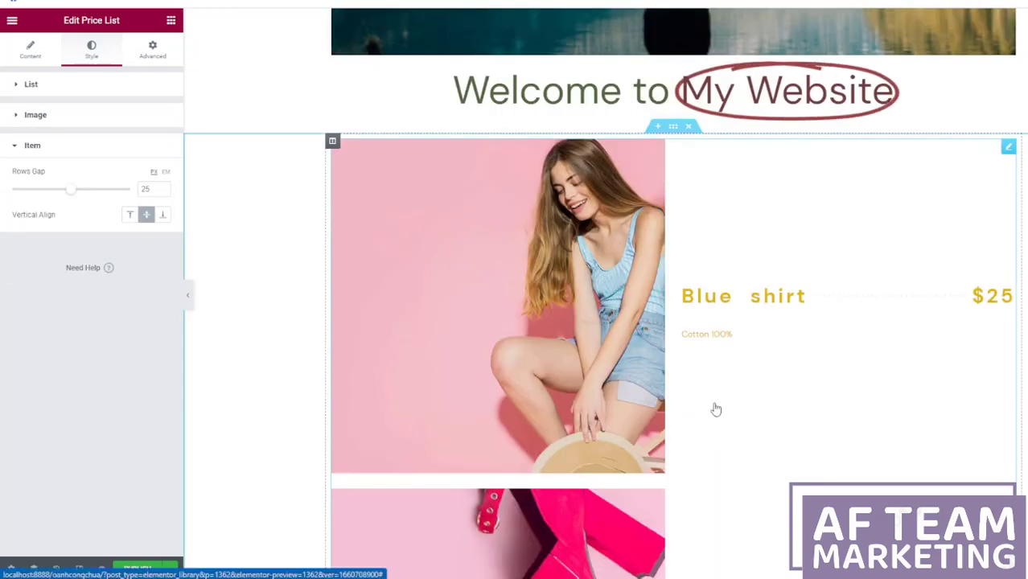
click(152, 50)
scroll(108, 274, down, 2)
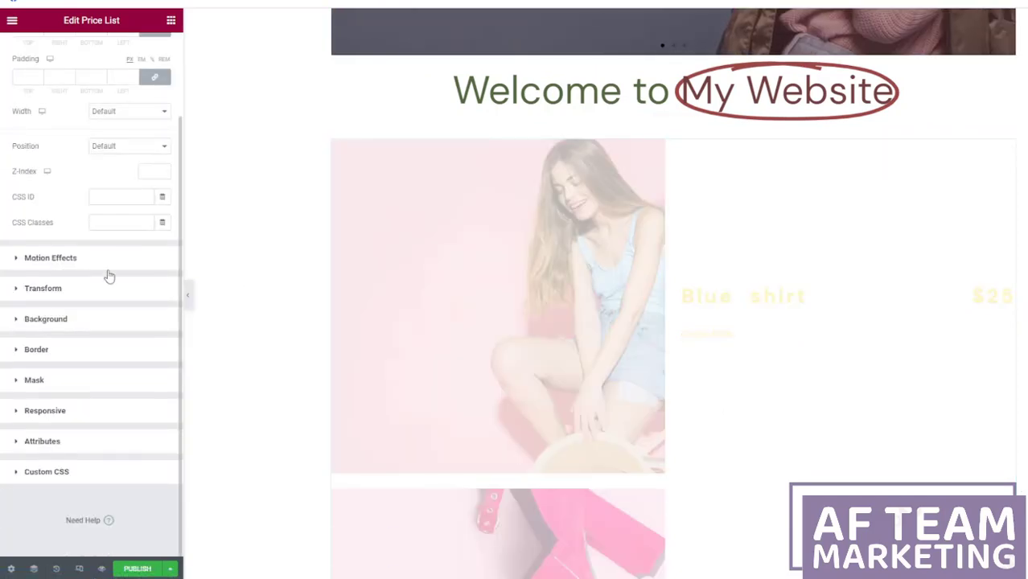
click(108, 266)
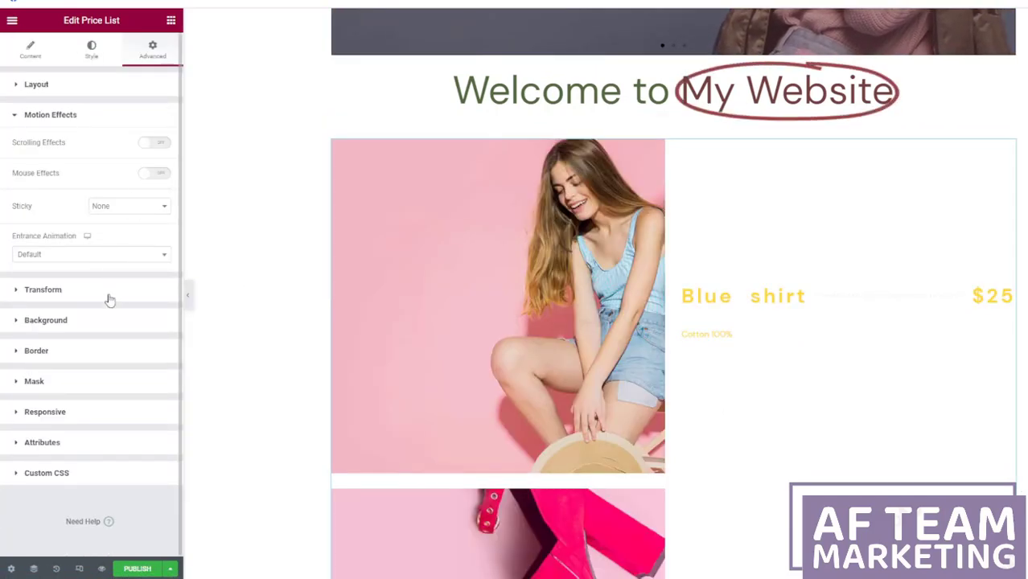
click(108, 294)
Step: Add a Reviews widget directly below the price list
click(170, 21)
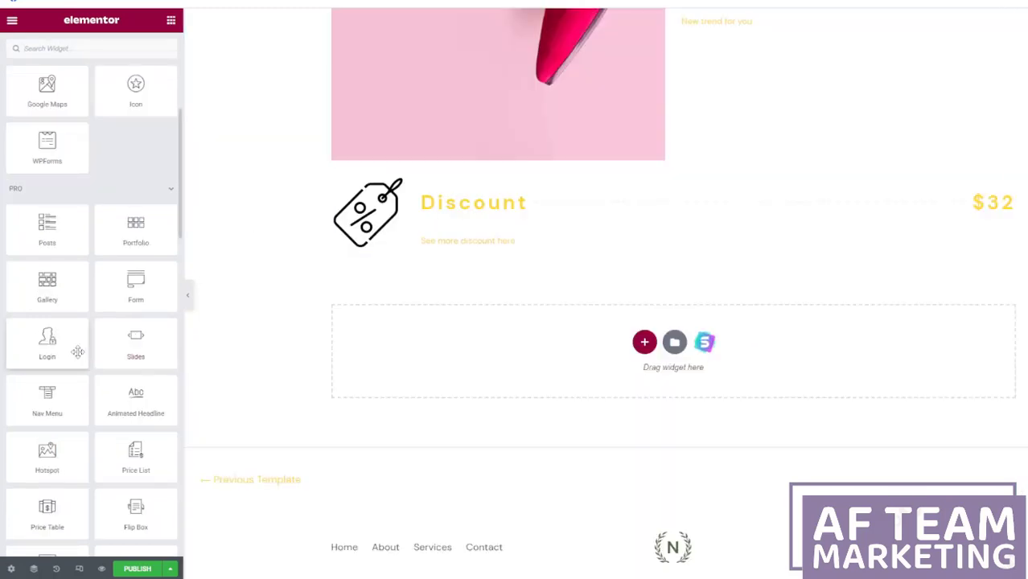
scroll(76, 345, down, 5)
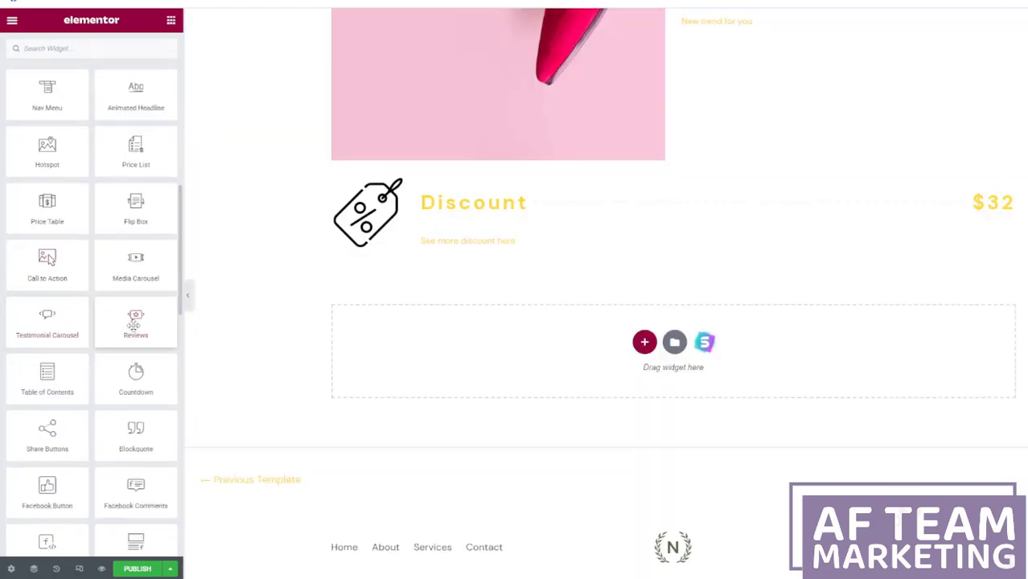
drag(135, 324, 551, 351)
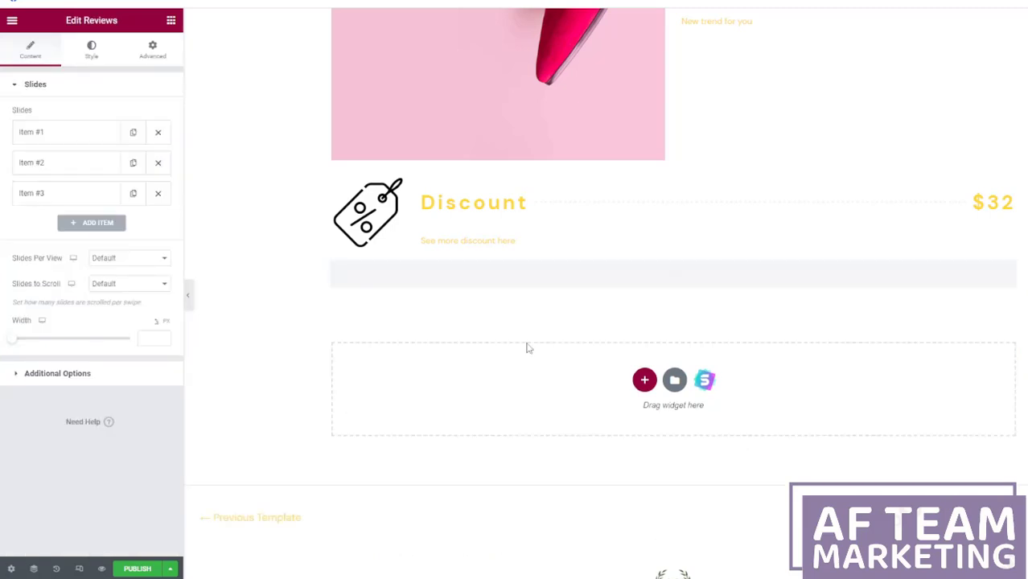
Step: Give the first review slide the media library portrait of the smiling man against a dark background
click(54, 131)
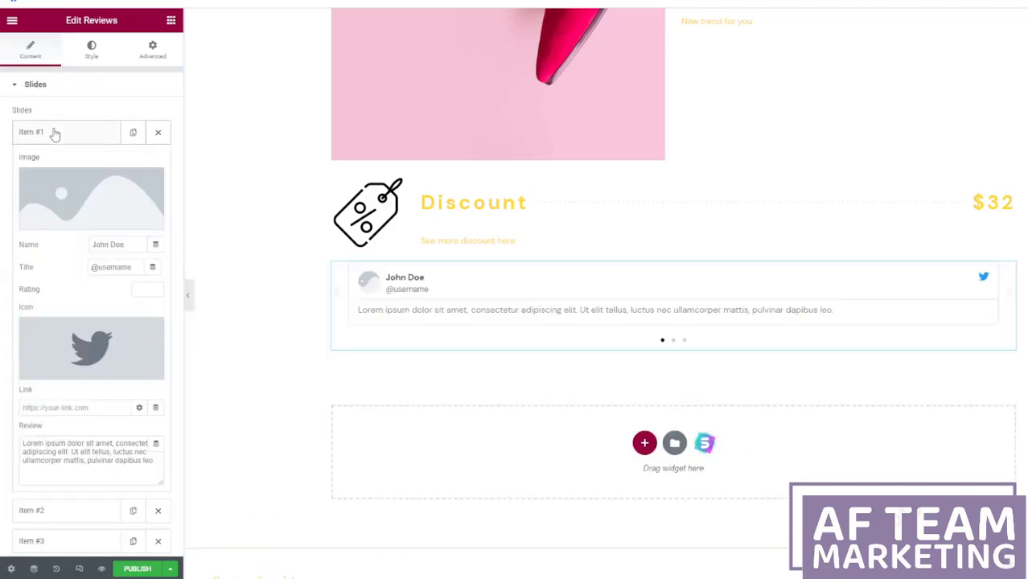
click(86, 201)
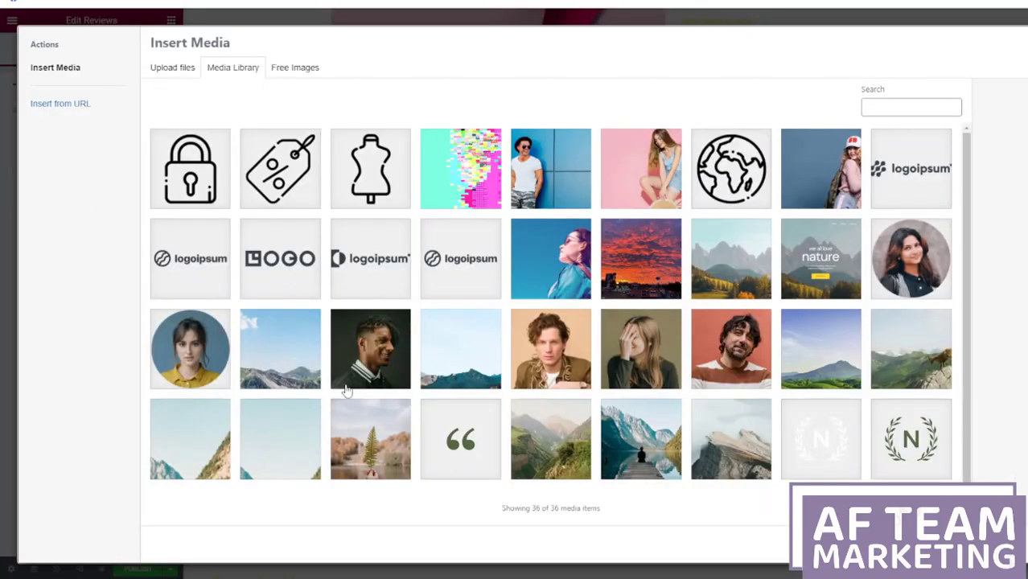
click(383, 362)
click(981, 547)
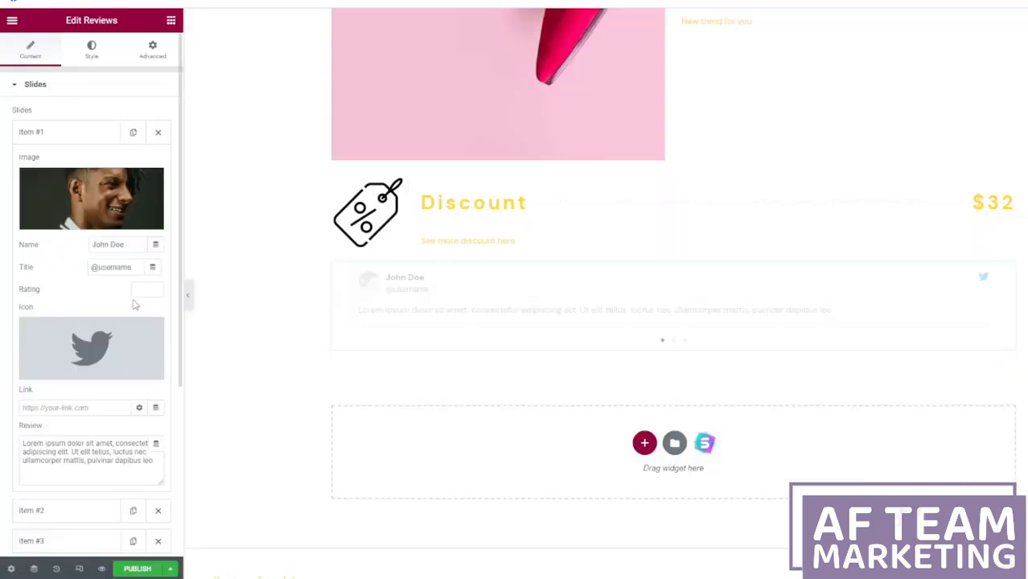
Step: Enter the first reviewer's name and username handle, and set the slide's rating to 4
drag(132, 244, 90, 245)
key(BackSpace)
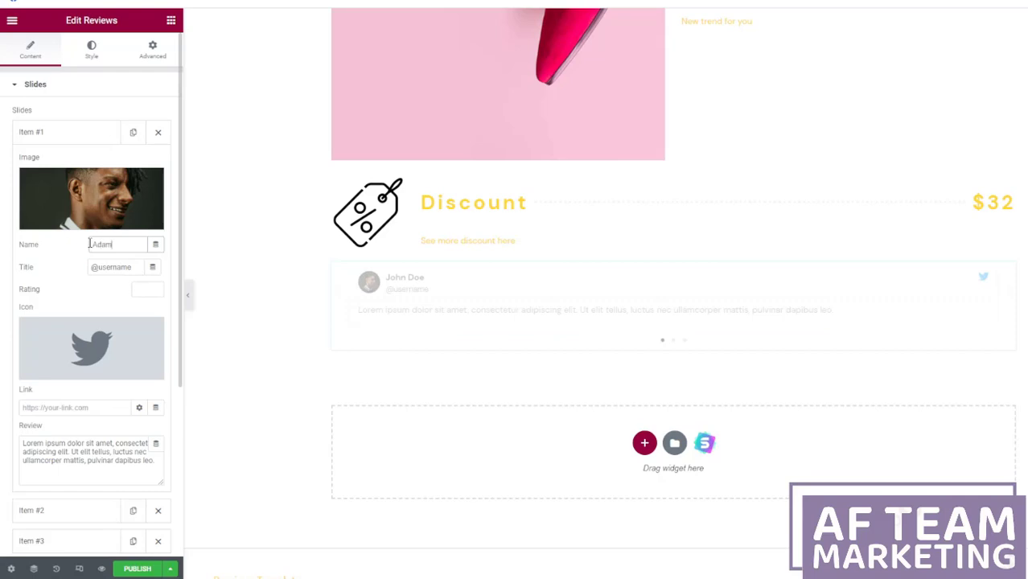
drag(132, 267, 101, 268)
key(BackSpace)
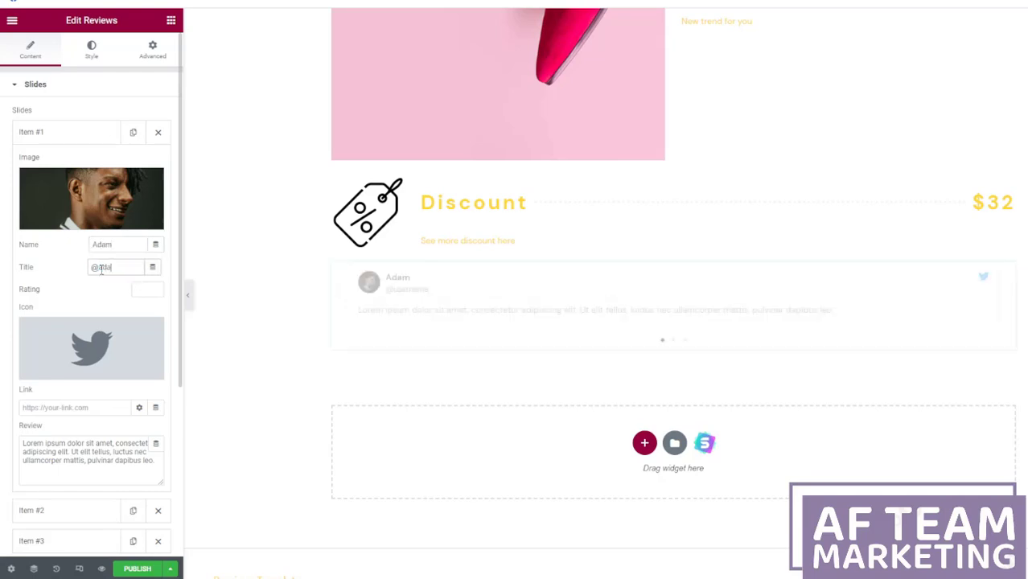
click(156, 291)
scroll(99, 298, down, 3)
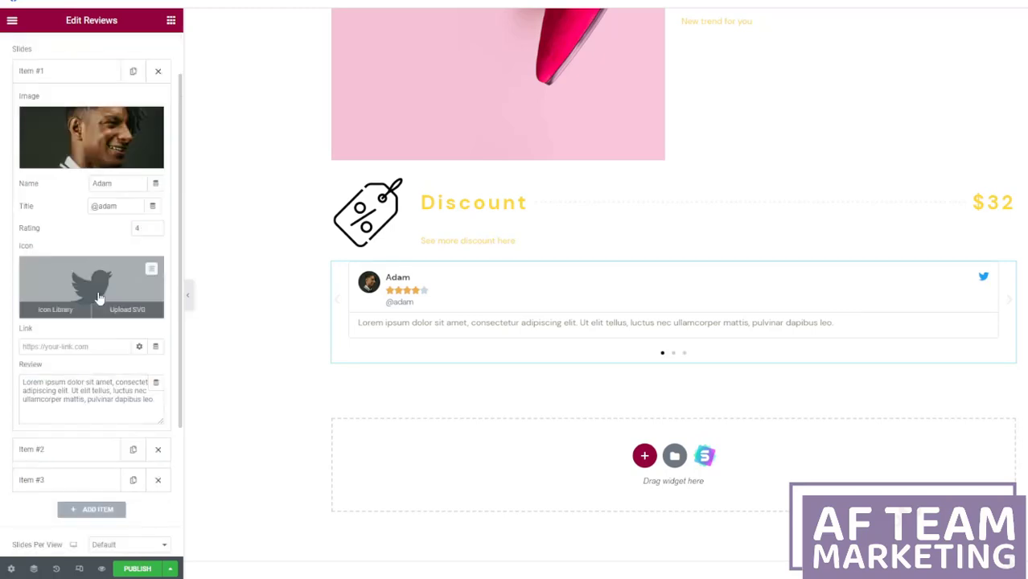
click(55, 305)
click(316, 146)
scroll(706, 346, down, 3)
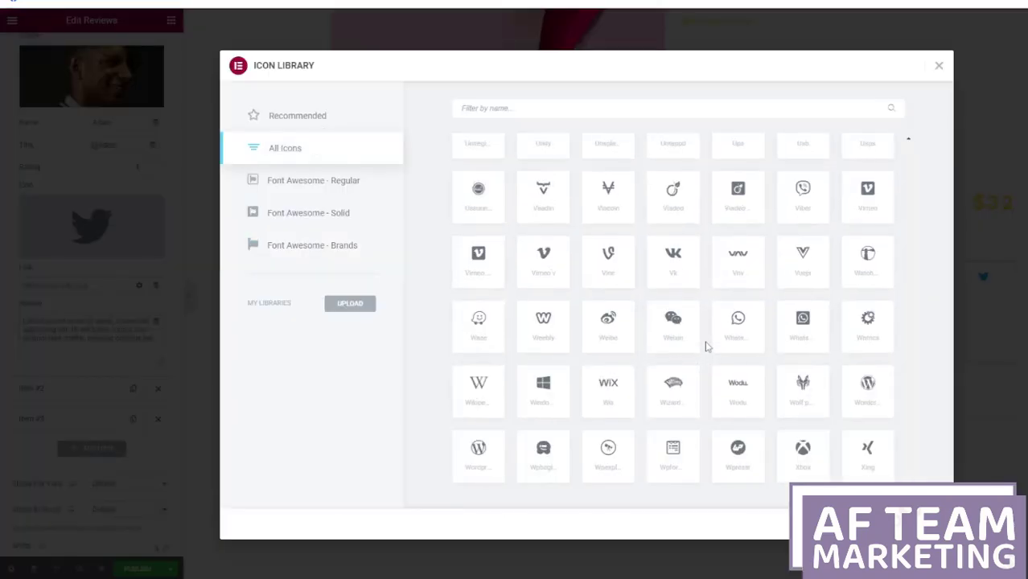
scroll(707, 347, down, 2)
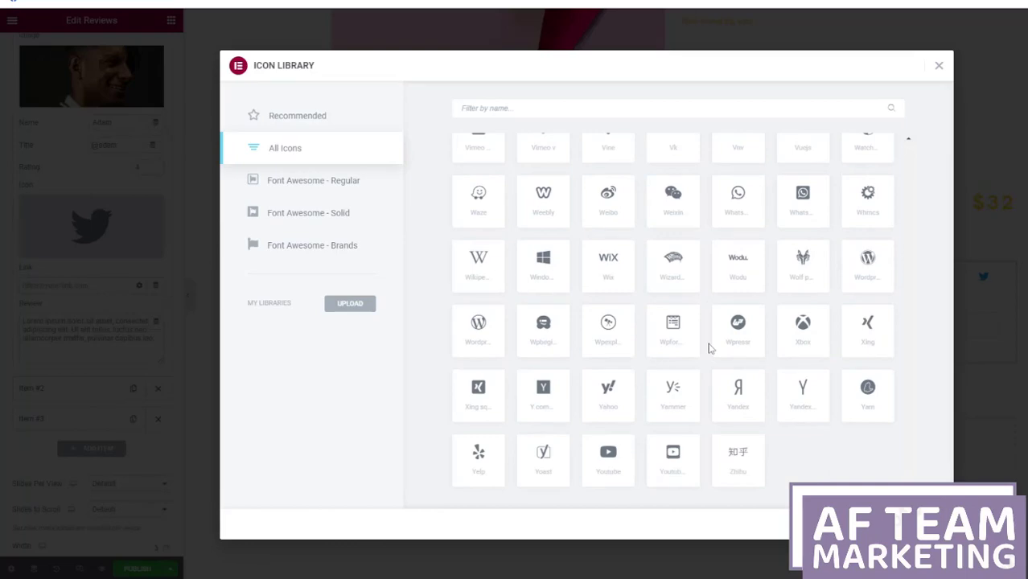
click(938, 65)
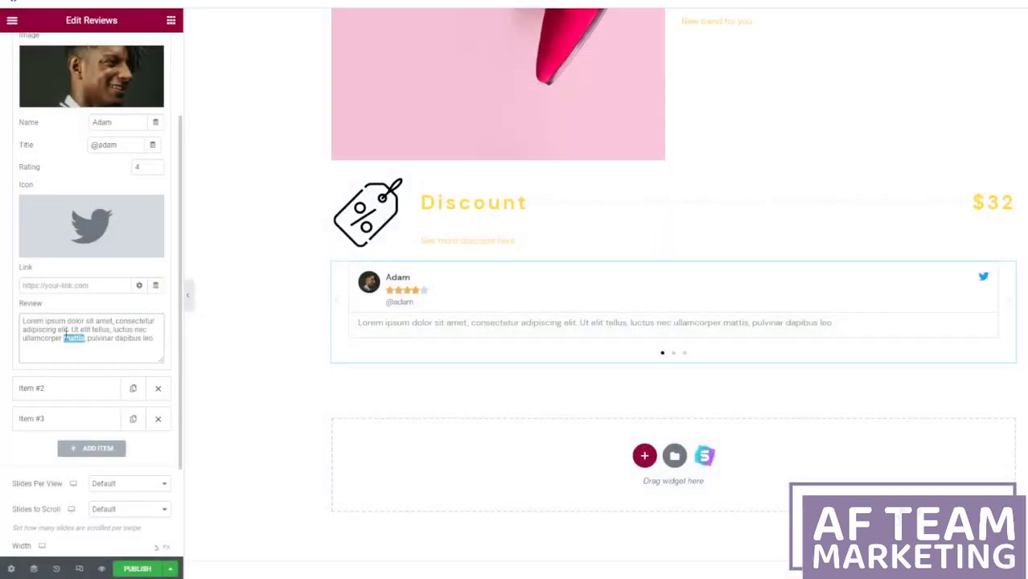
Step: Replace the first slide's placeholder review with "i love this shirt, thank you so much"
triple_click(112, 329)
key(BackSpace)
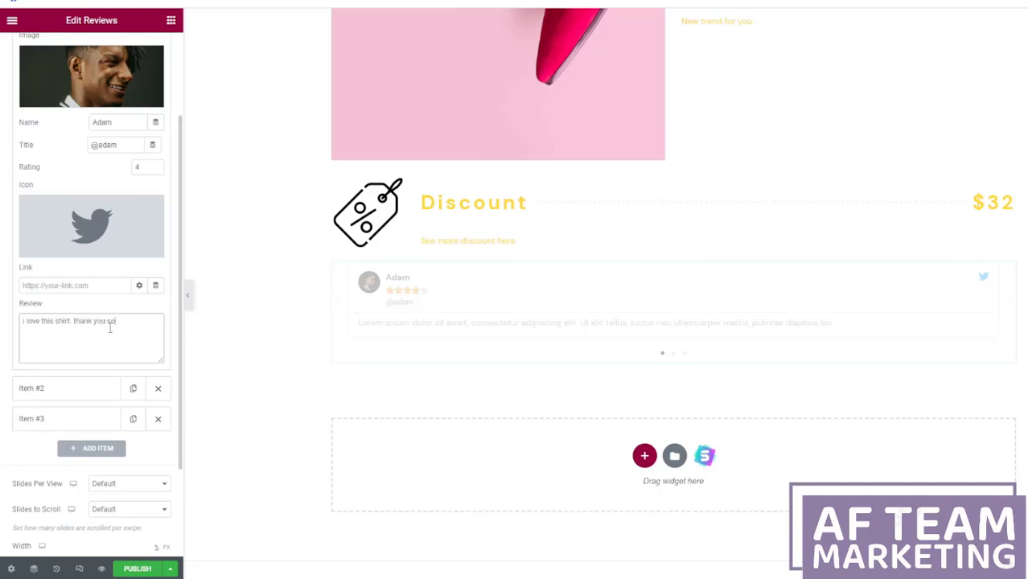
Step: Give the second review slide the media library portrait of the curly-haired man against a tan background
click(83, 389)
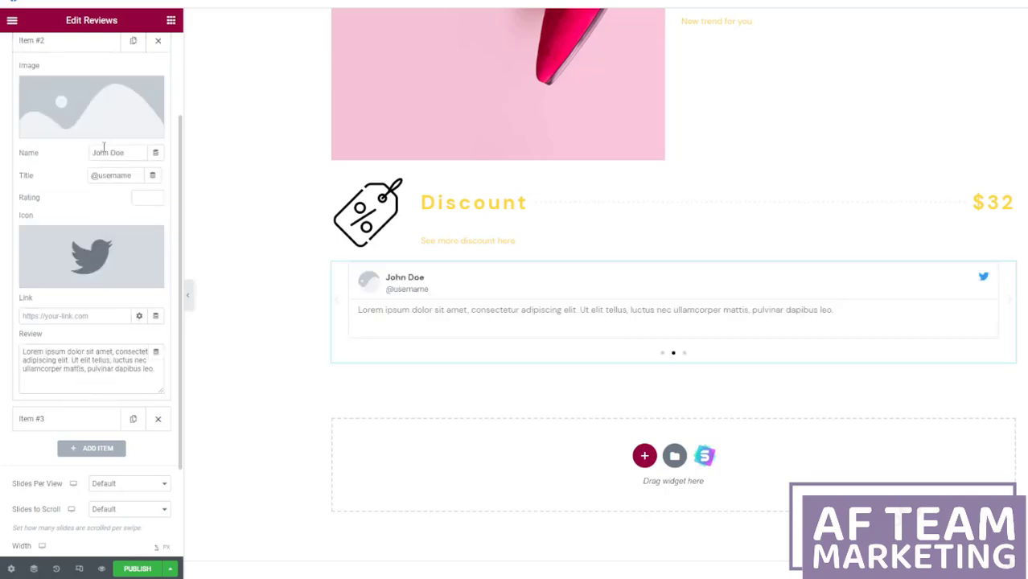
click(91, 121)
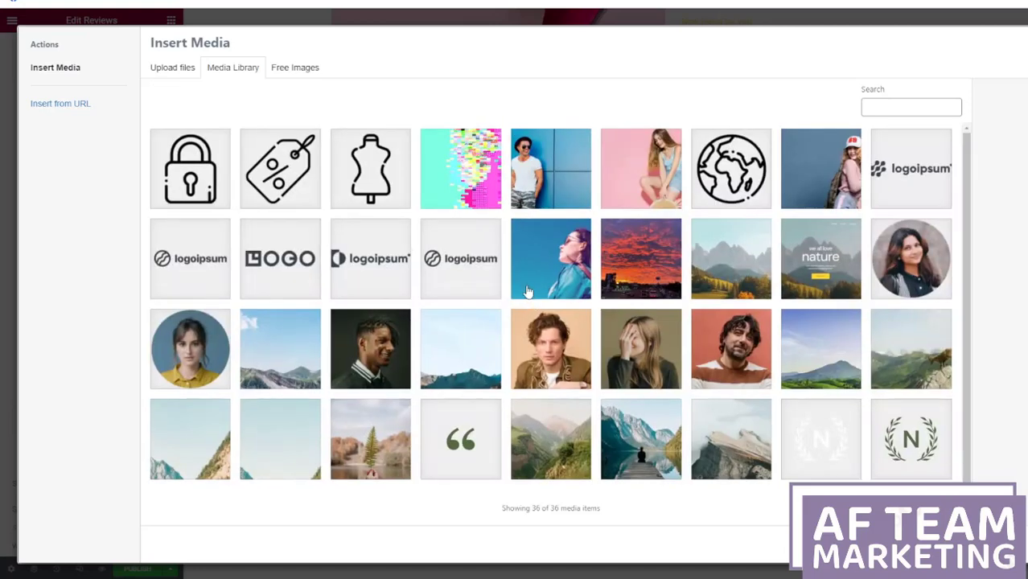
click(528, 355)
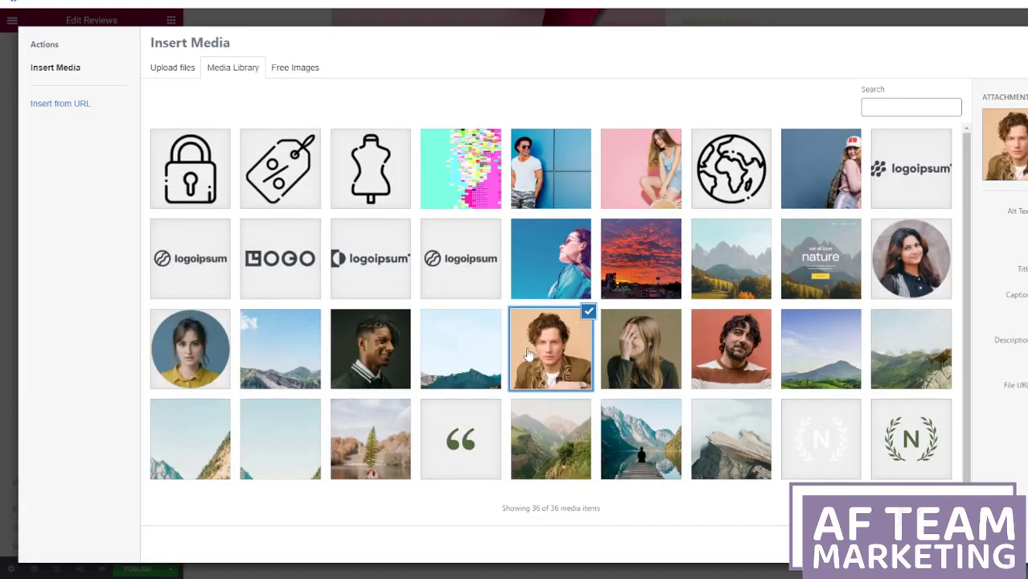
click(965, 543)
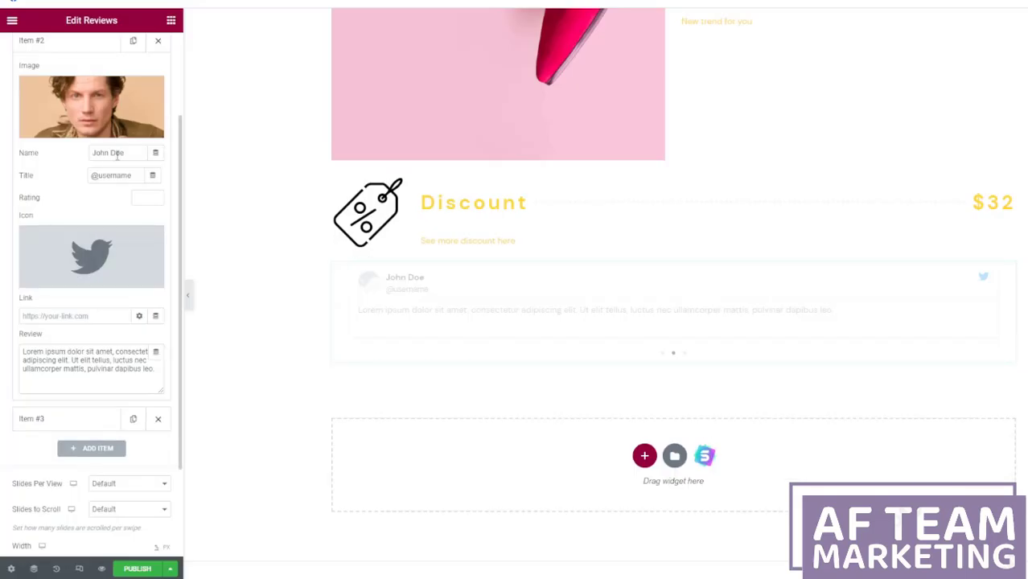
Step: Enter the second reviewer's name and username handle, and set the slide's rating to 5
drag(145, 153, 53, 149)
text(L)
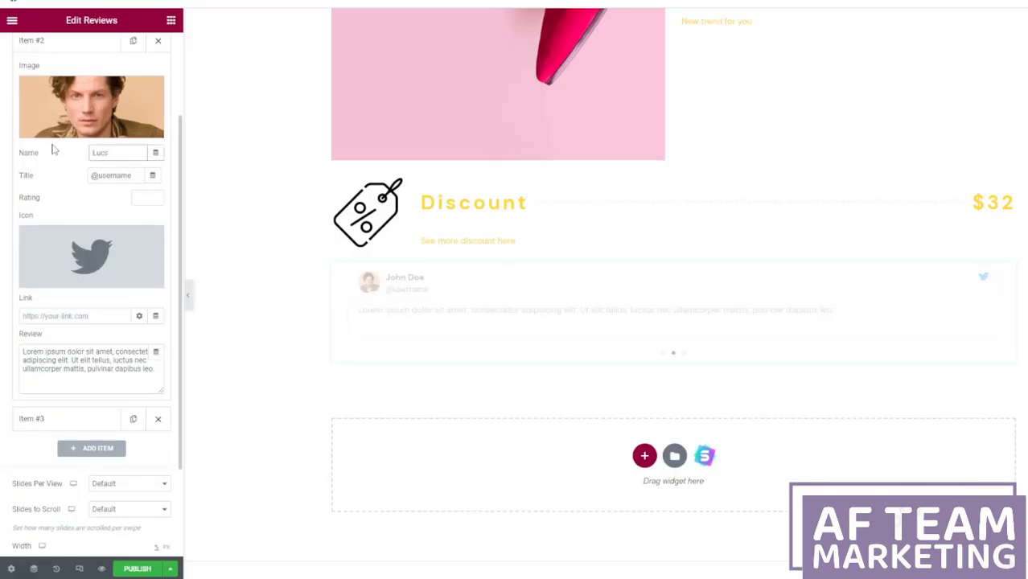
text(ucas)
click(129, 175)
key(BackSpace)
key(BackSpace)
key(BackSpace)
key(BackSpace)
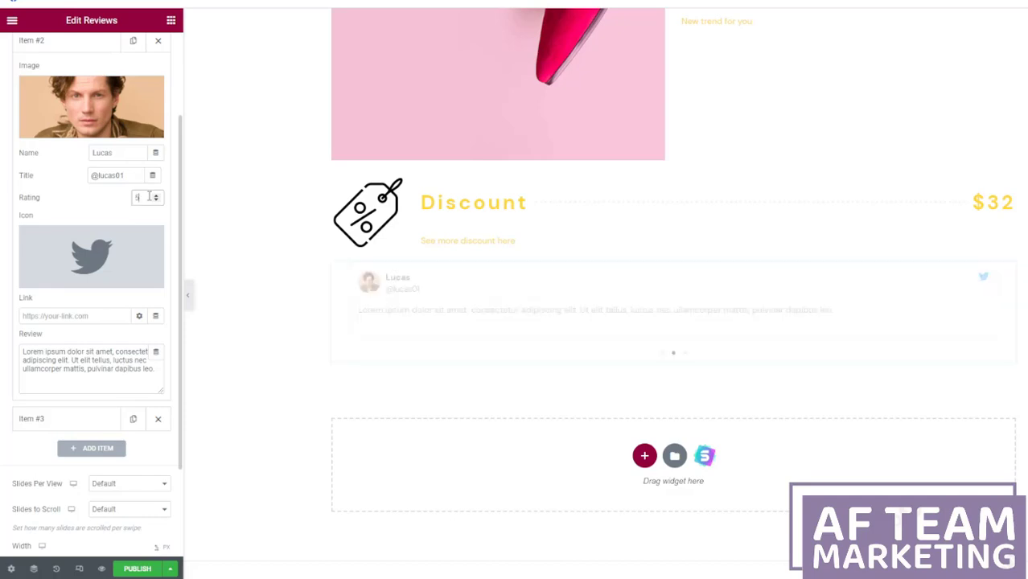
Step: Set the second slide's review text to "this my gift i gave for my wife. she love it. thanks" and delete the third slide
click(91, 255)
click(948, 69)
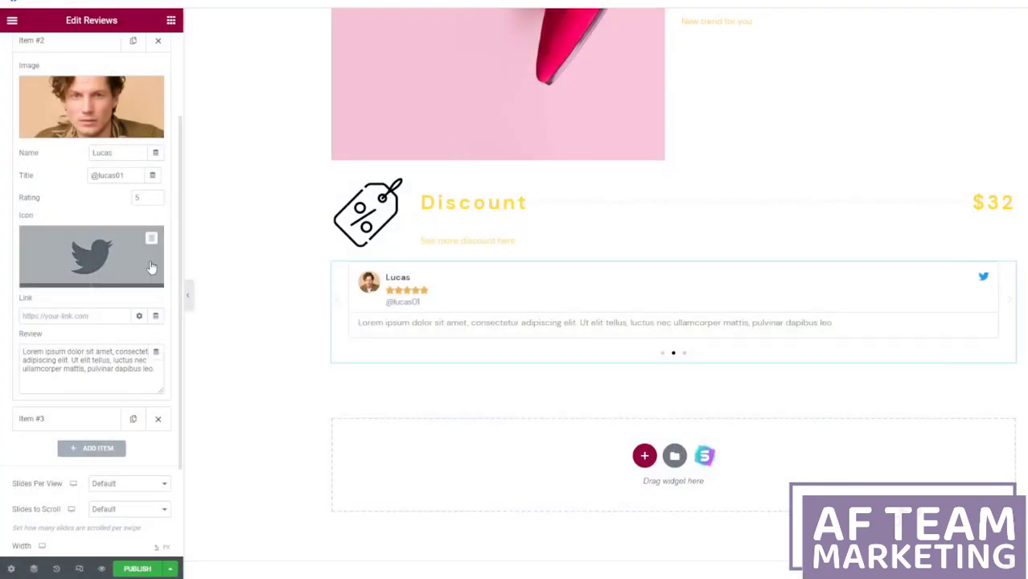
triple_click(91, 361)
text(th)
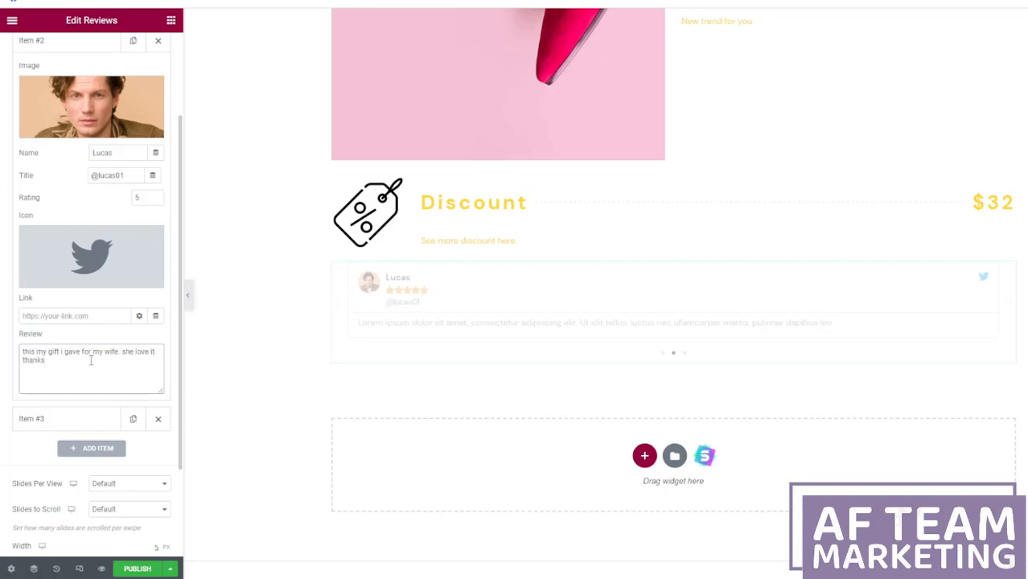
scroll(90, 361, down, 1)
click(158, 357)
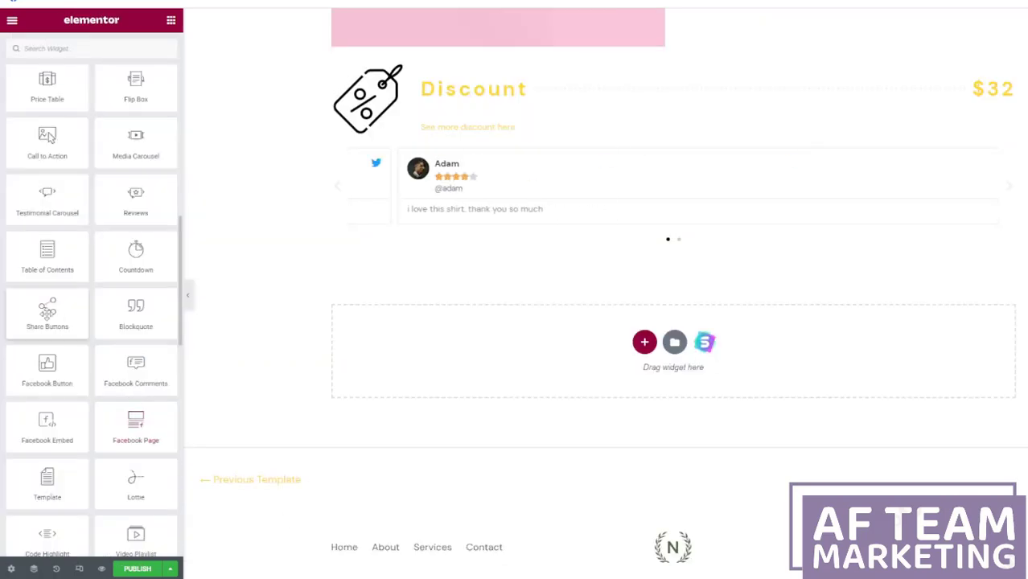
Step: Add a Share Buttons widget below the reviews and center-align it, keeping the Gradient skin and Square shape
drag(47, 312, 404, 362)
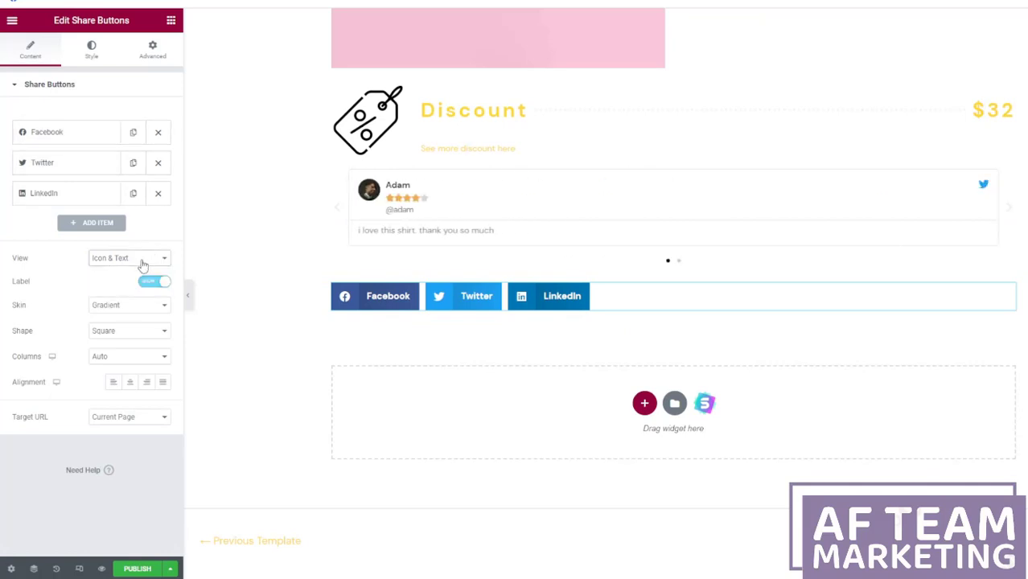
click(128, 309)
click(129, 310)
click(131, 331)
click(131, 330)
click(129, 382)
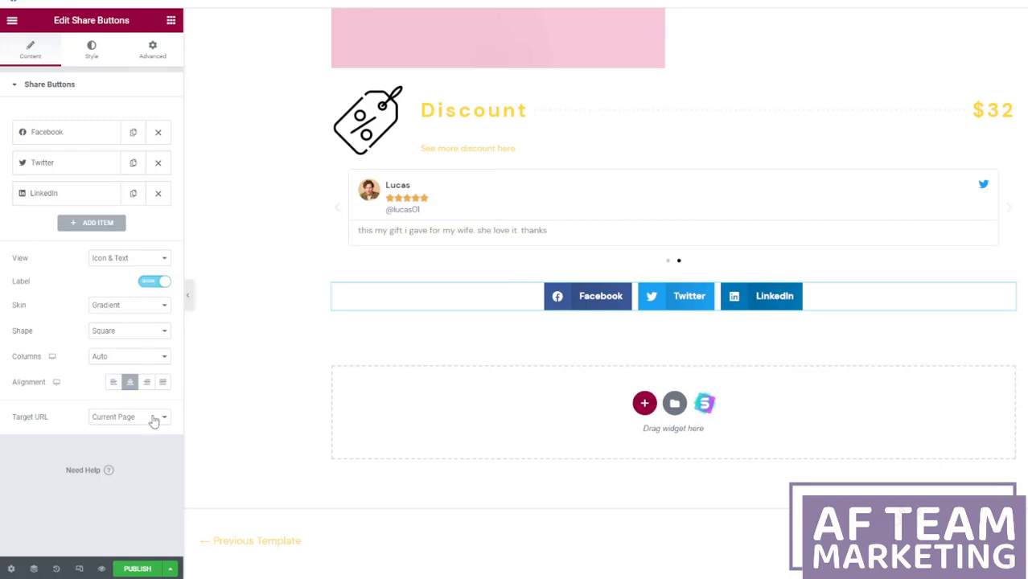
Step: Lay out the share buttons in 3 columns after trying 1, 3 and 4 columns
click(140, 356)
click(132, 378)
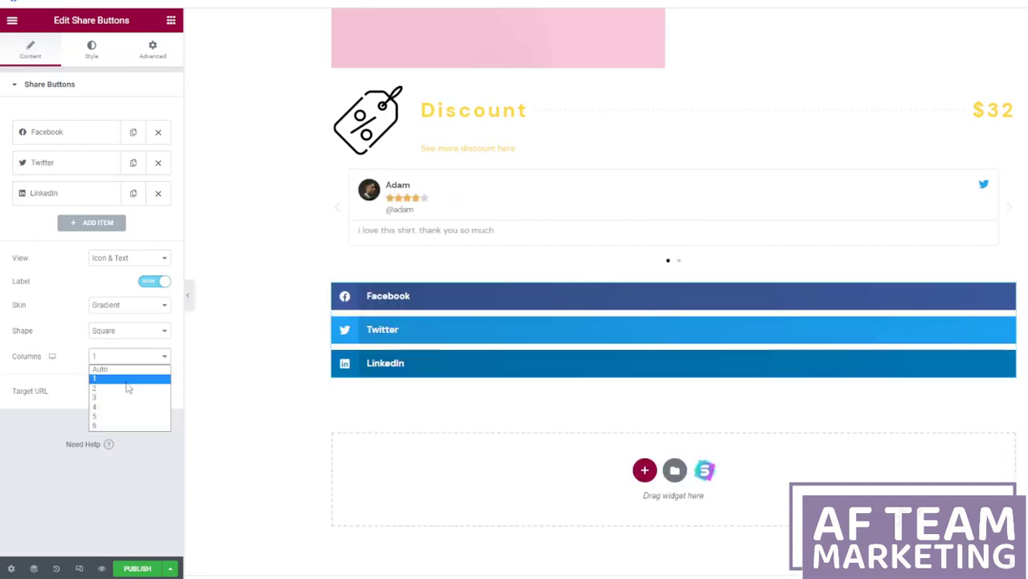
click(127, 397)
click(127, 360)
click(123, 407)
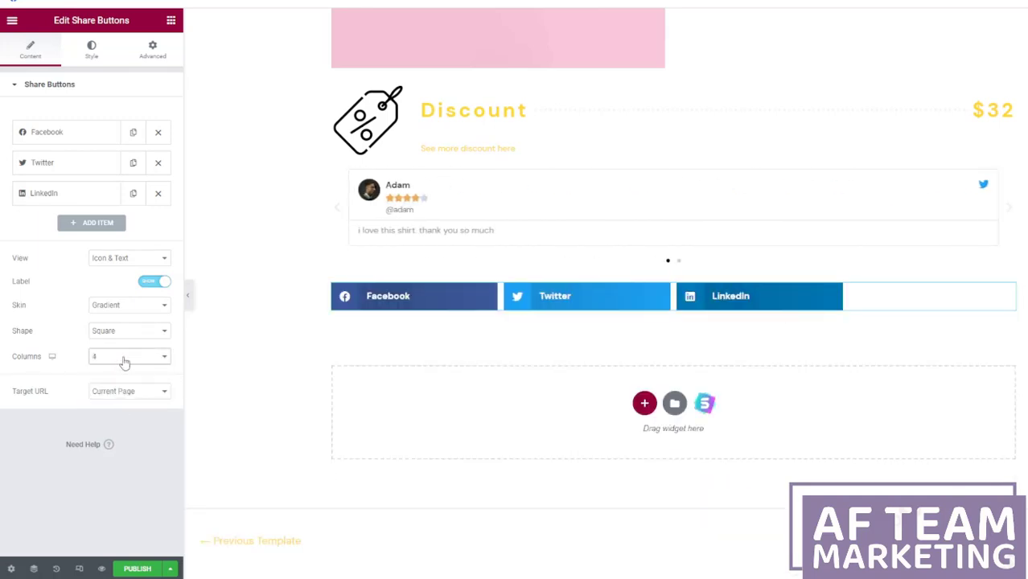
click(125, 358)
click(120, 398)
scroll(362, 322, down, 1)
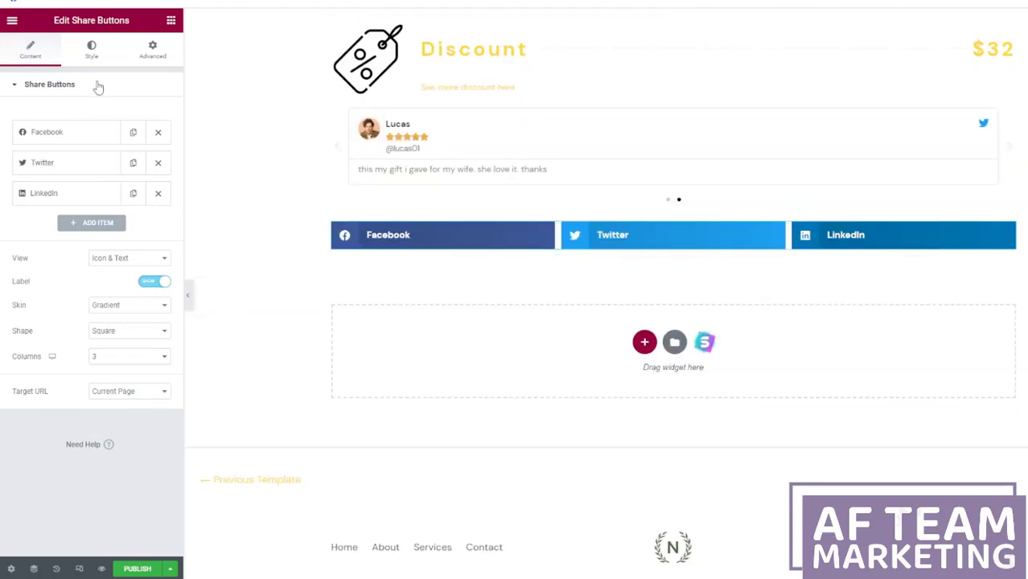
click(94, 135)
Step: Set the share buttons' columns gap to 100, rows gap to 31, button size to 0.95, icon size to 2.2 and button height to 4.1
click(91, 50)
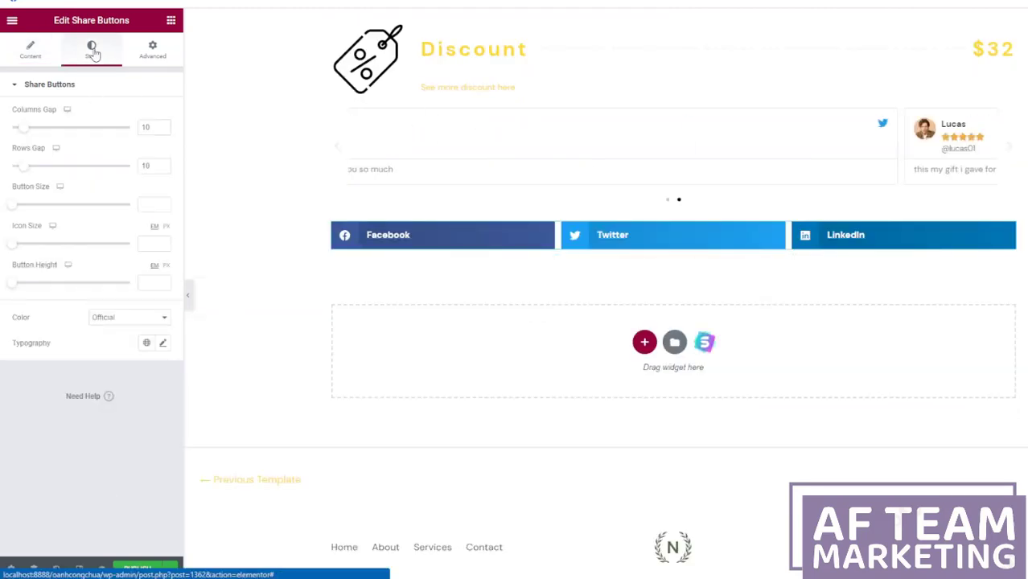
drag(24, 127, 129, 134)
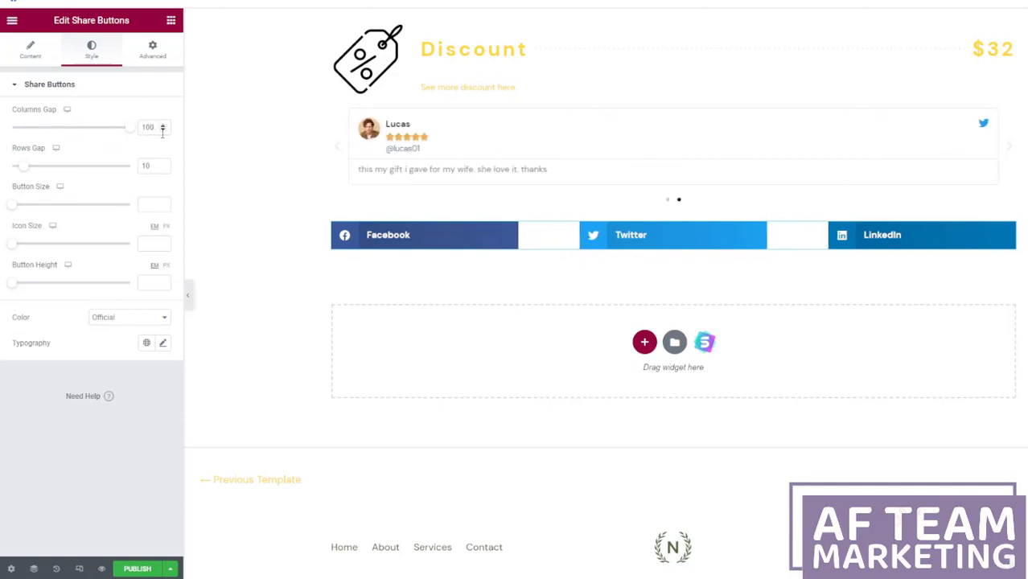
mouse_move(62, 165)
mouse_down()
mouse_move(94, 166)
mouse_move(32, 168)
mouse_move(47, 174)
mouse_up()
drag(12, 205, 42, 211)
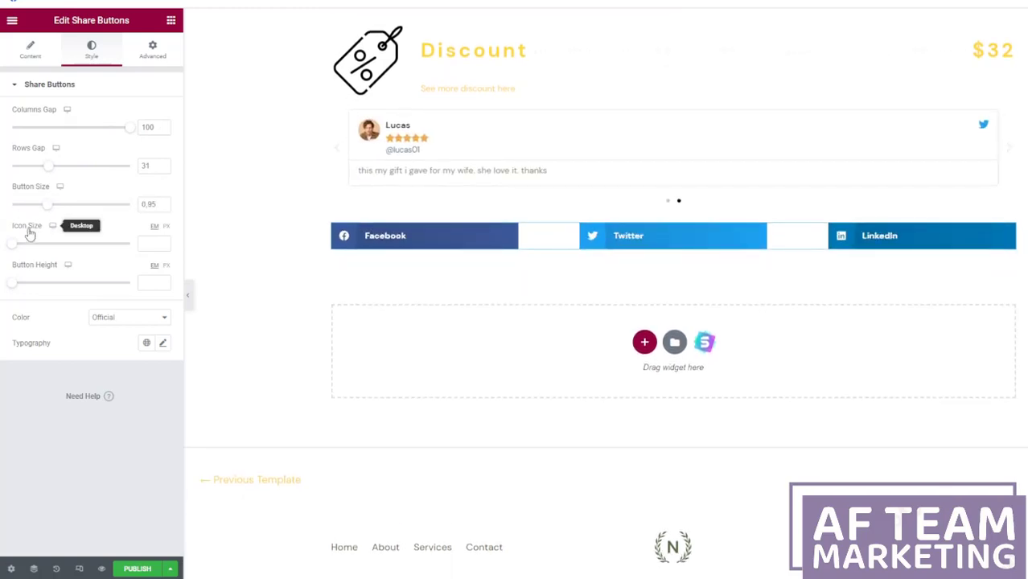
drag(16, 243, 71, 248)
drag(12, 282, 70, 287)
click(120, 317)
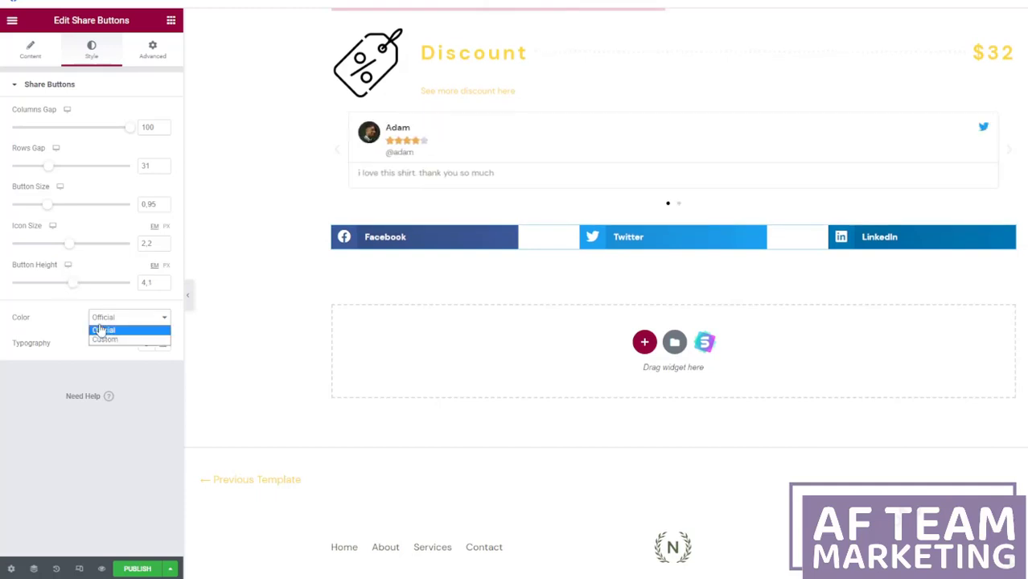
click(105, 336)
click(112, 317)
click(137, 329)
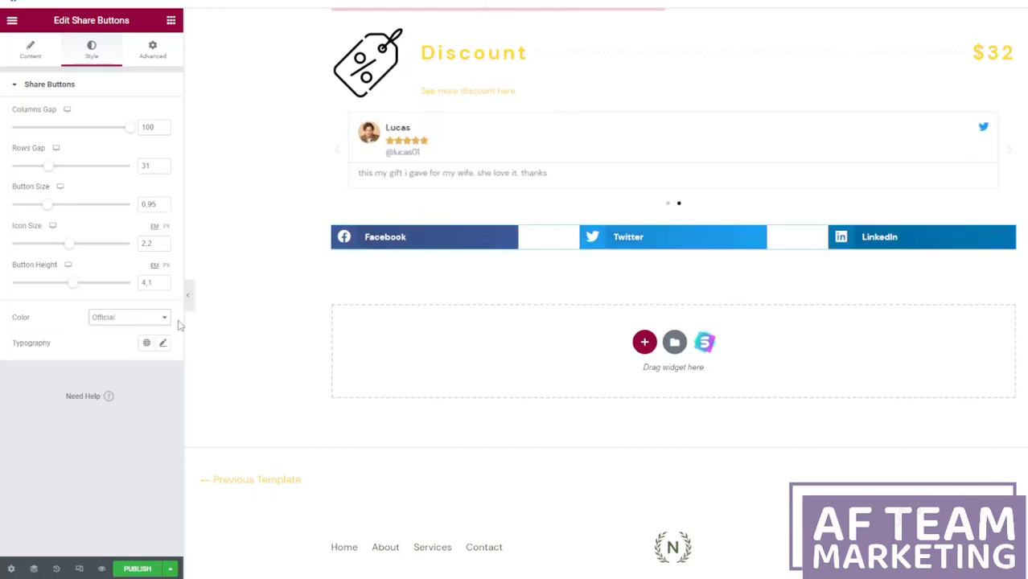
Step: Change the third share button's network from LinkedIn to Telegram, keeping the Gradient skin
scroll(225, 314, up, 2)
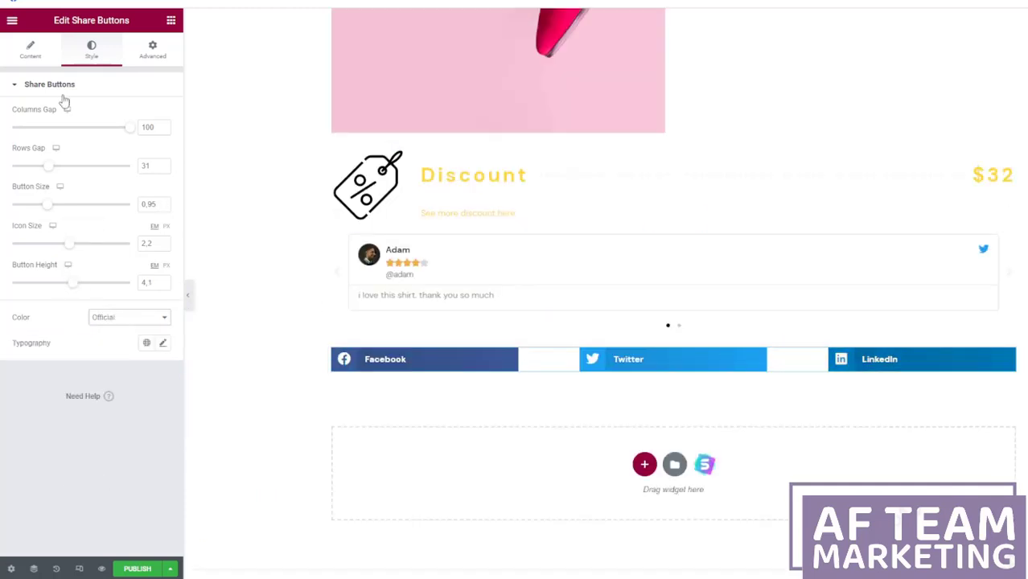
click(30, 49)
click(81, 193)
click(113, 225)
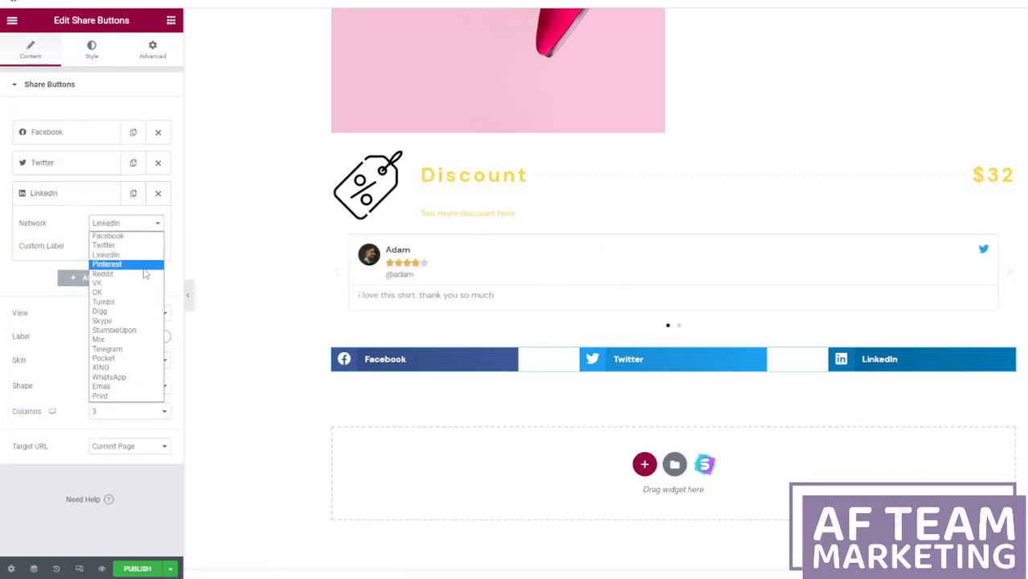
click(134, 350)
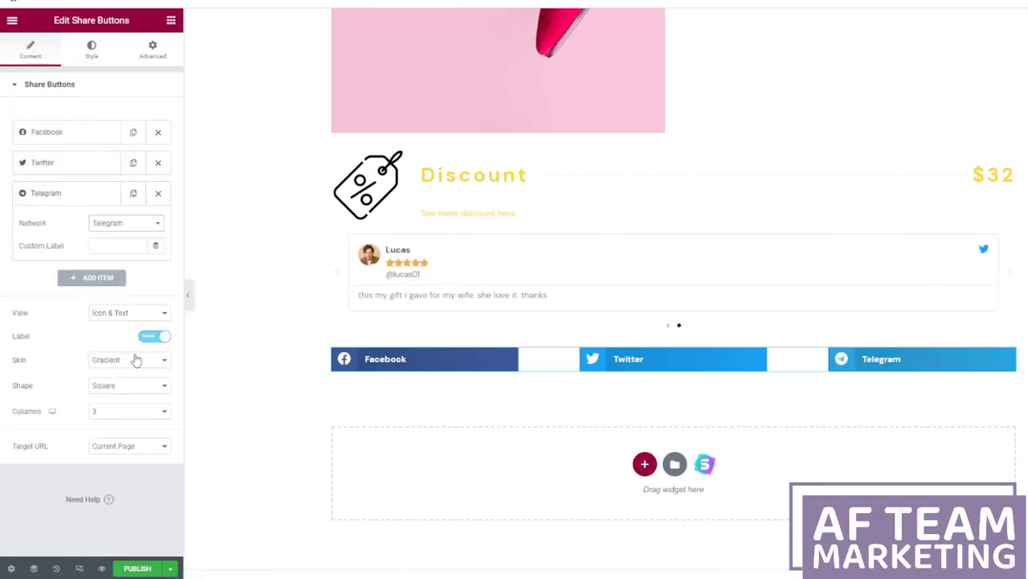
click(129, 360)
click(133, 372)
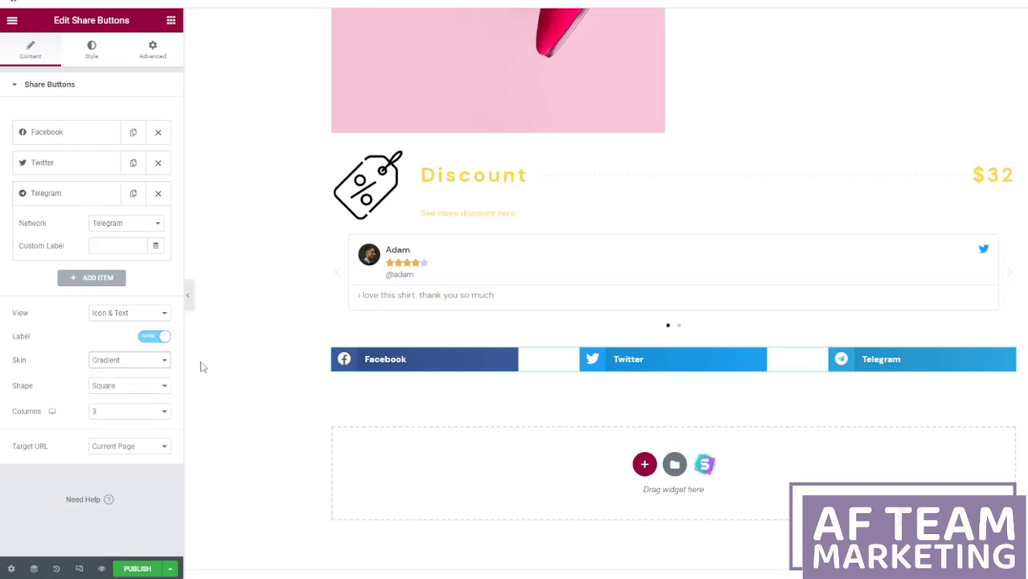
Step: Add a Facebook Page widget in a new section below the share buttons
click(92, 50)
click(171, 20)
scroll(241, 371, down, 1)
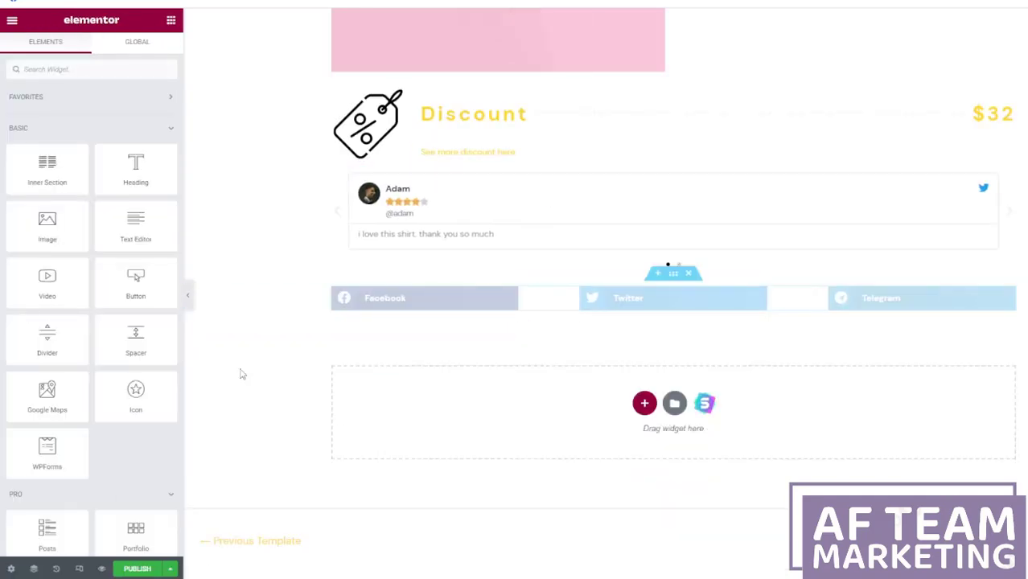
scroll(156, 284, down, 8)
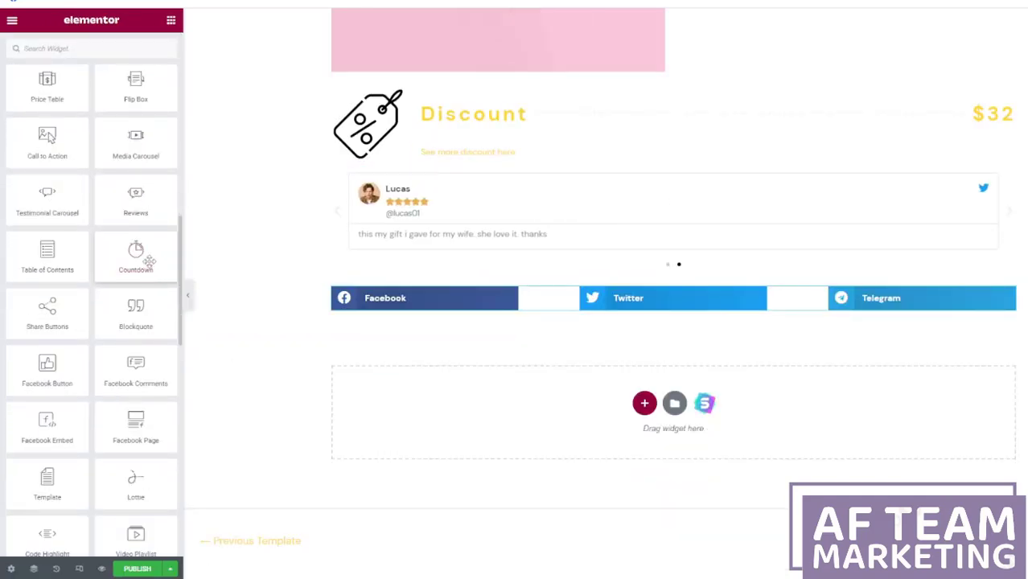
scroll(67, 295, down, 3)
drag(135, 310, 378, 384)
double_click(118, 248)
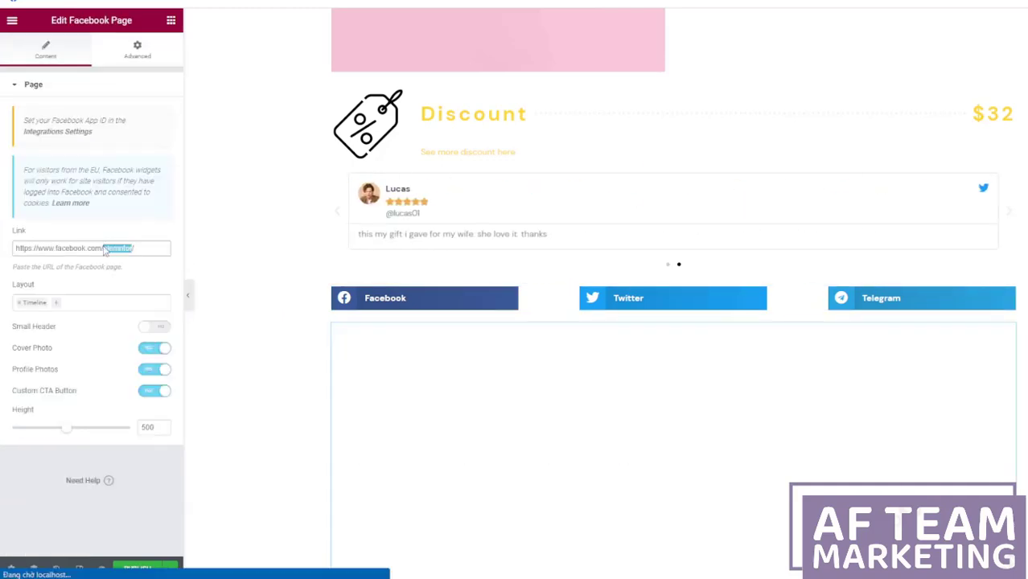
text(afteam)
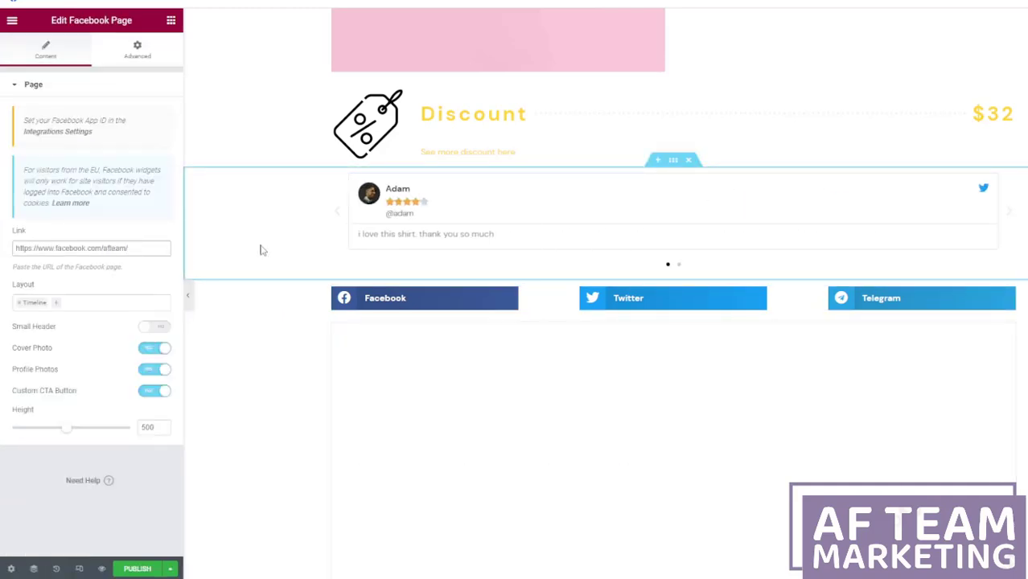
text(marketing)
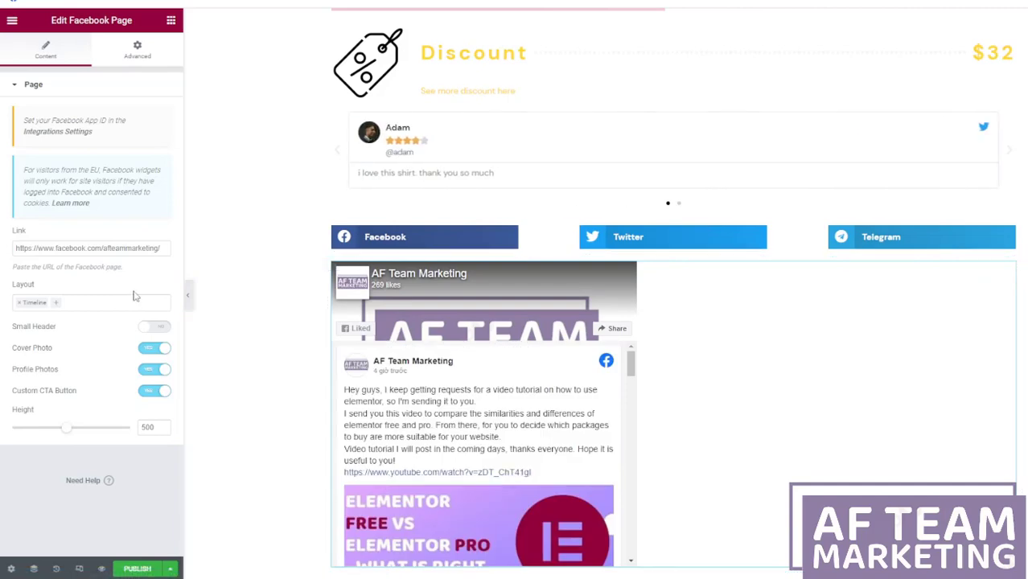
Step: Add Messages and Events to the Timeline layout of the Facebook Page widget
click(44, 304)
click(61, 349)
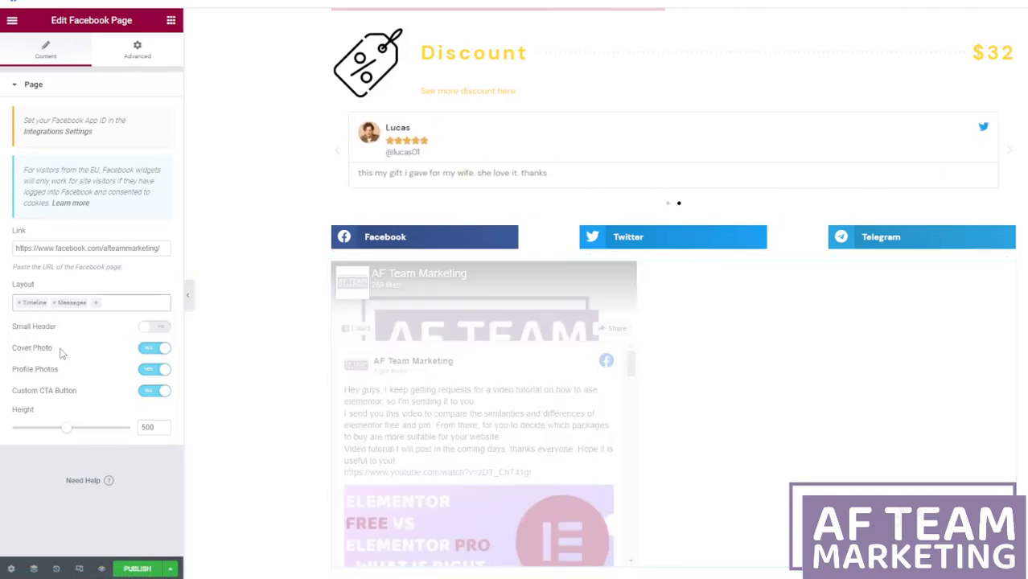
scroll(433, 389, down, 2)
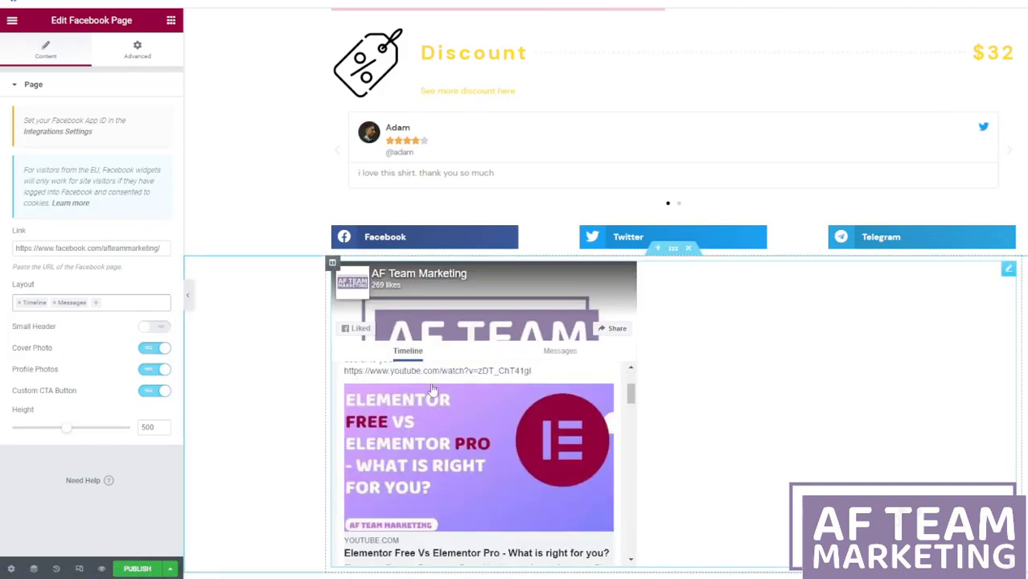
scroll(433, 389, up, 2)
click(121, 304)
click(82, 333)
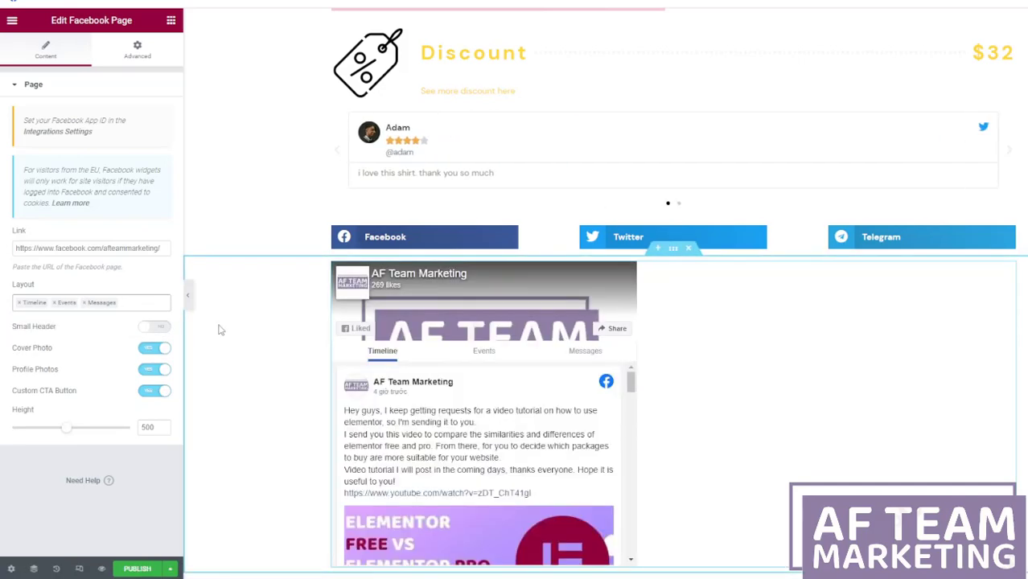
Step: Turn the Facebook Page widget's cover photo off and back on
scroll(213, 328, down, 1)
click(161, 348)
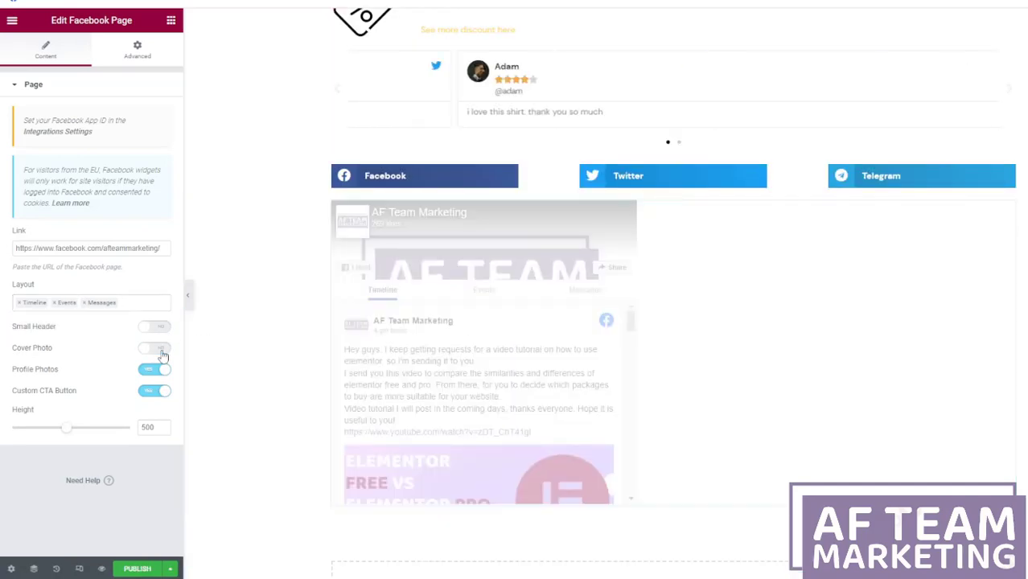
click(162, 352)
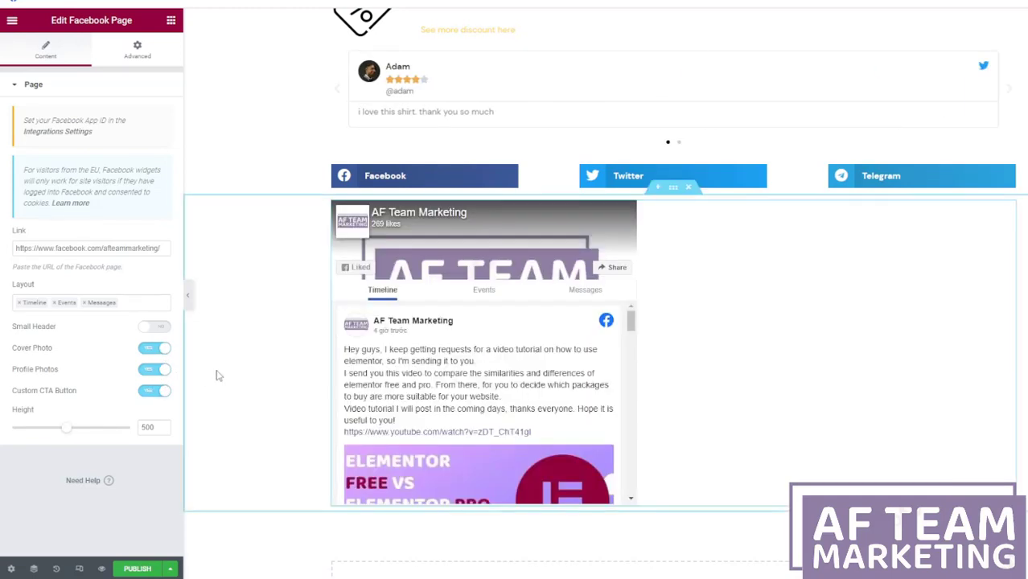
Step: Review the Facebook Page widget's Motion Effects, Transform and Background settings, and return to its content settings
click(137, 53)
click(81, 359)
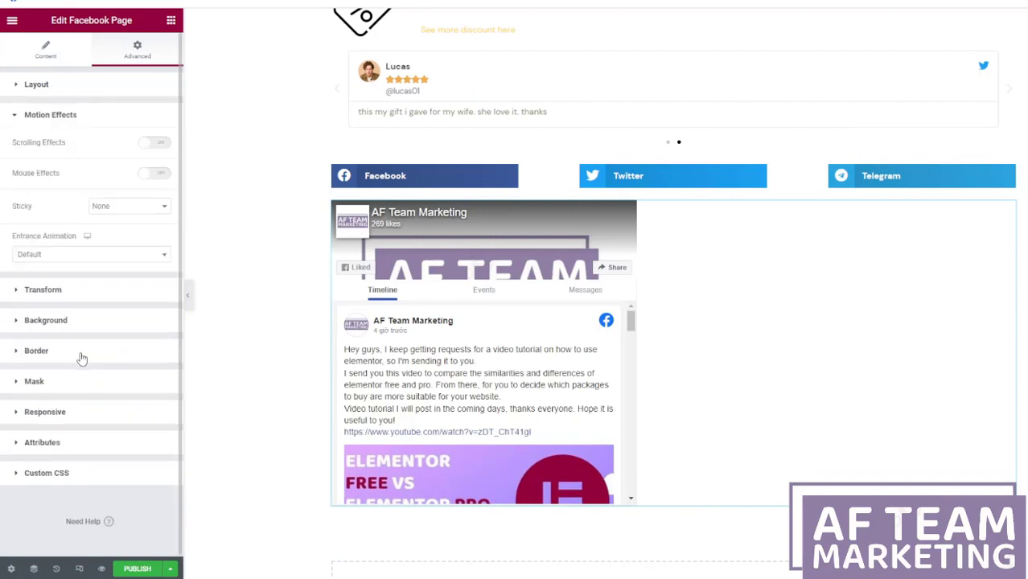
click(73, 291)
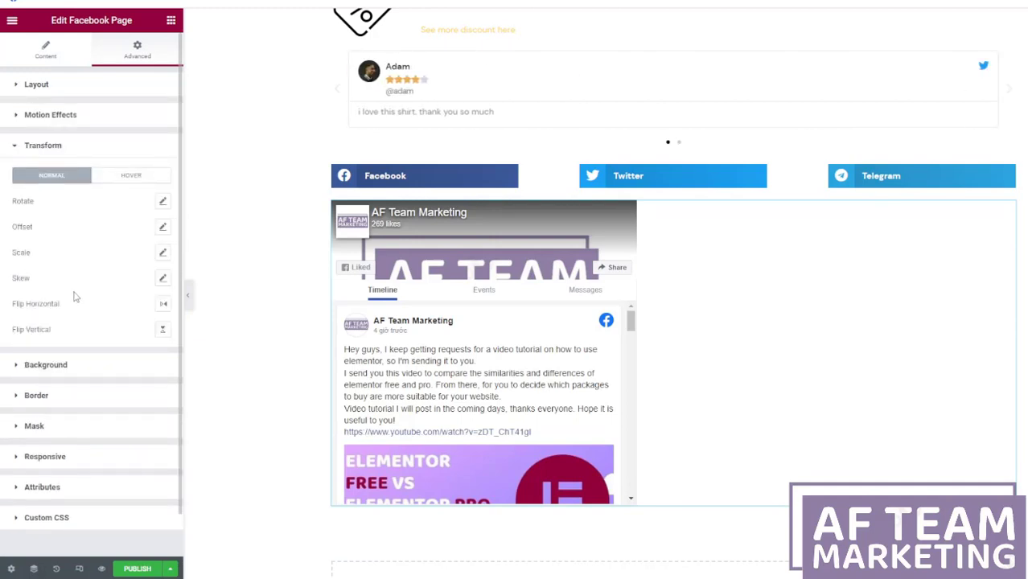
click(84, 364)
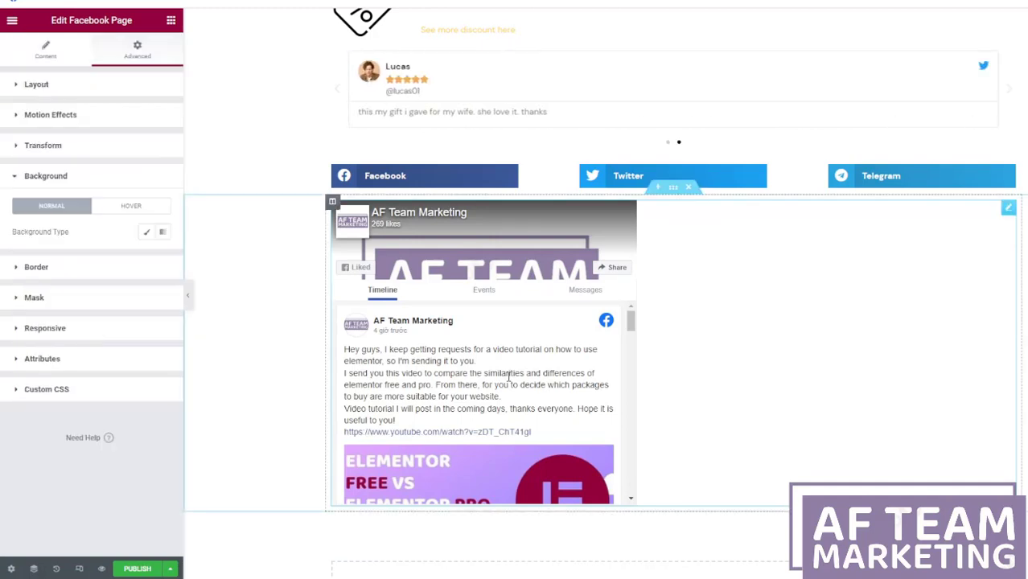
click(41, 45)
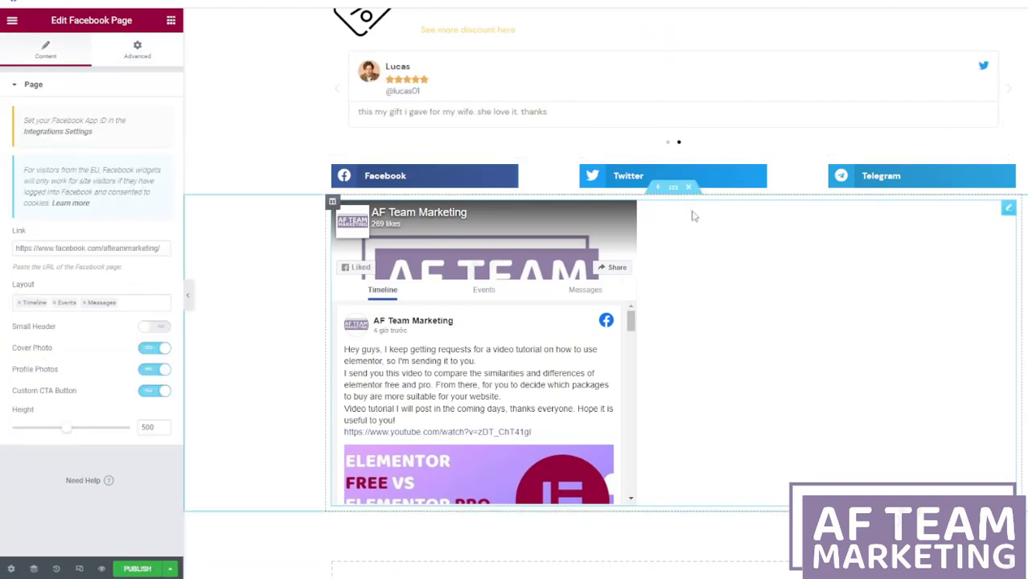
Step: Keep the Facebook Page section's content Boxed, set its width to 500 and its columns gap to No Gap
click(676, 193)
click(125, 114)
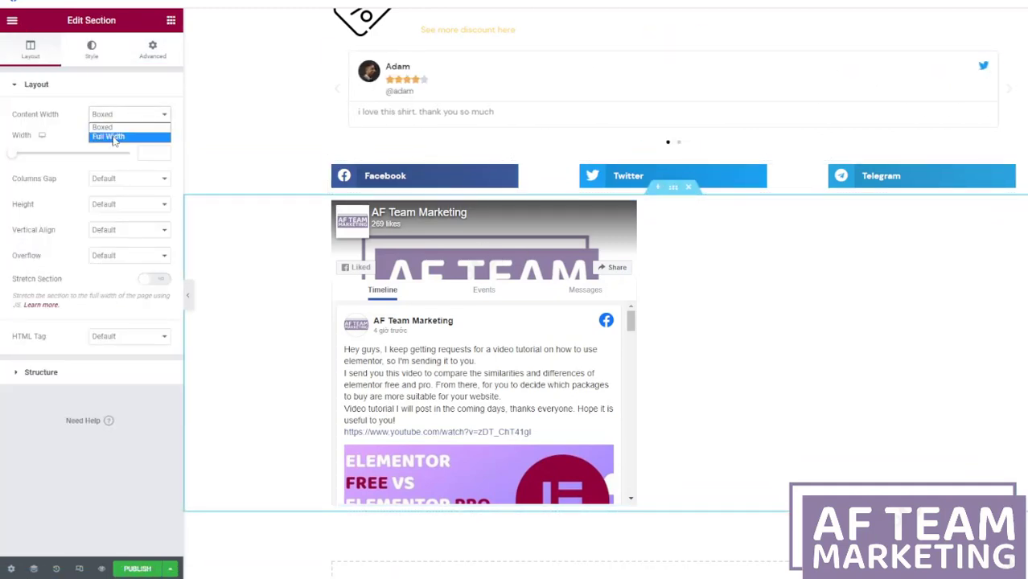
click(111, 135)
click(125, 114)
click(105, 127)
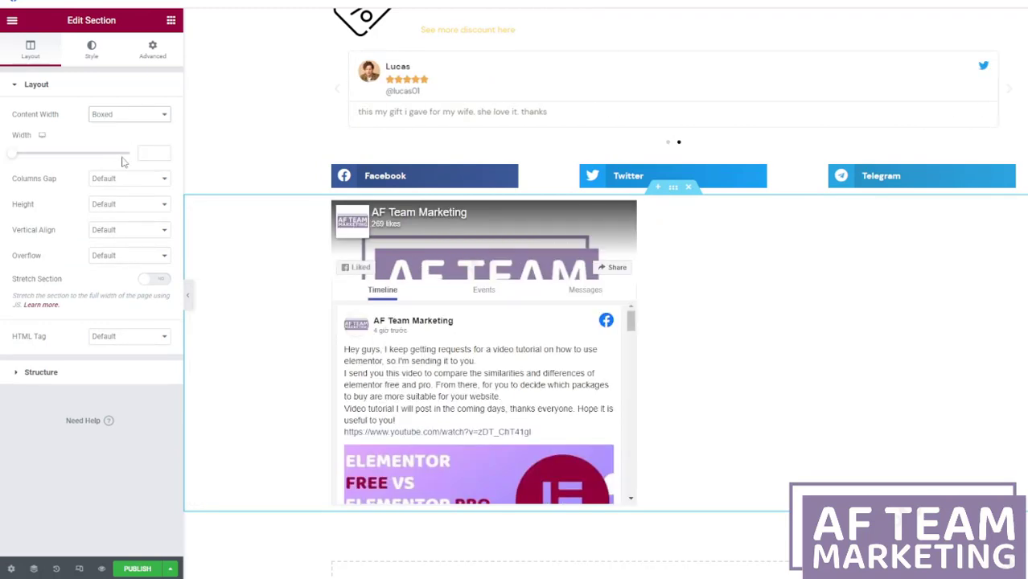
drag(24, 158, 3, 154)
click(149, 178)
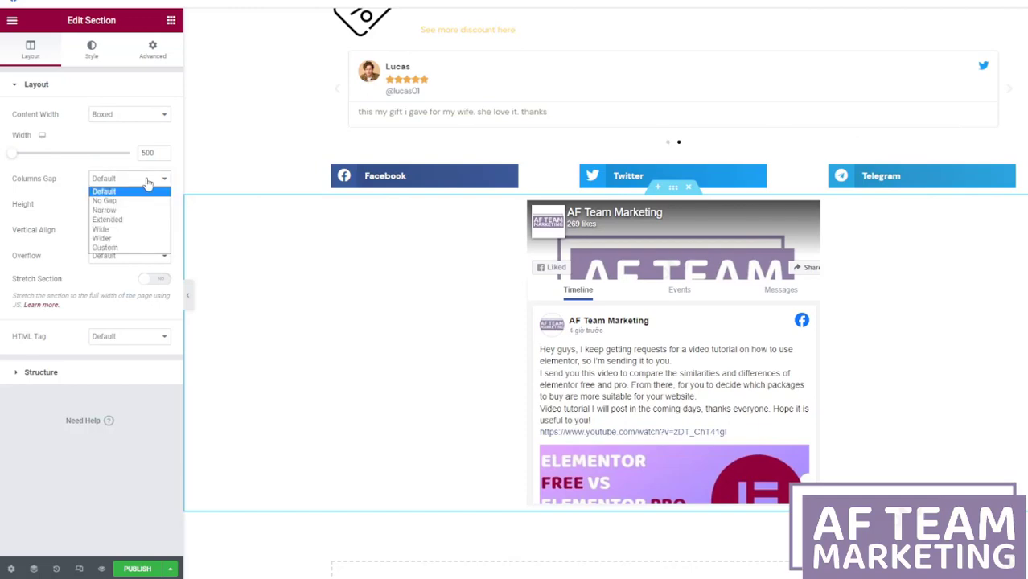
click(141, 197)
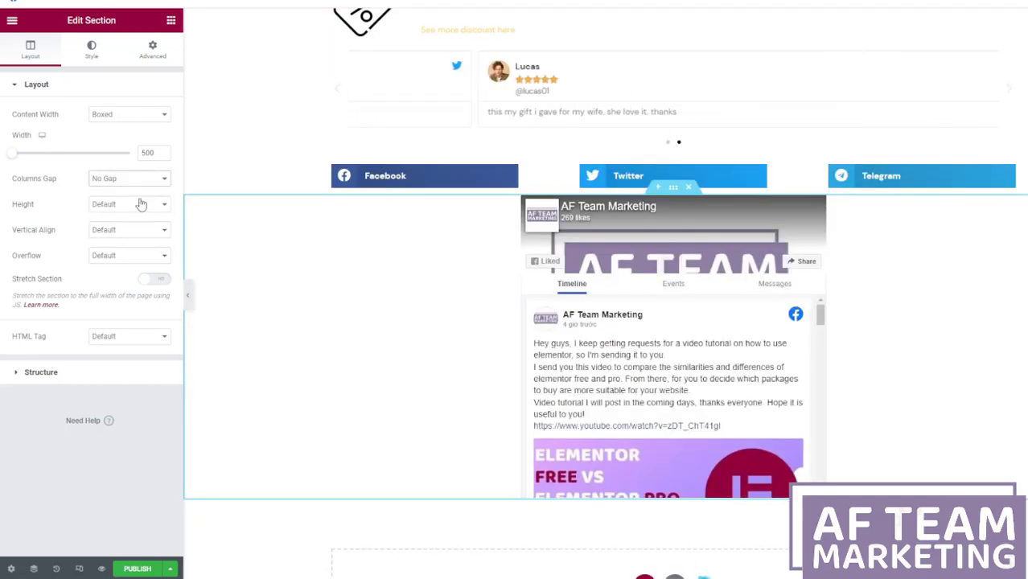
scroll(283, 131, down, 2)
scroll(282, 131, up, 1)
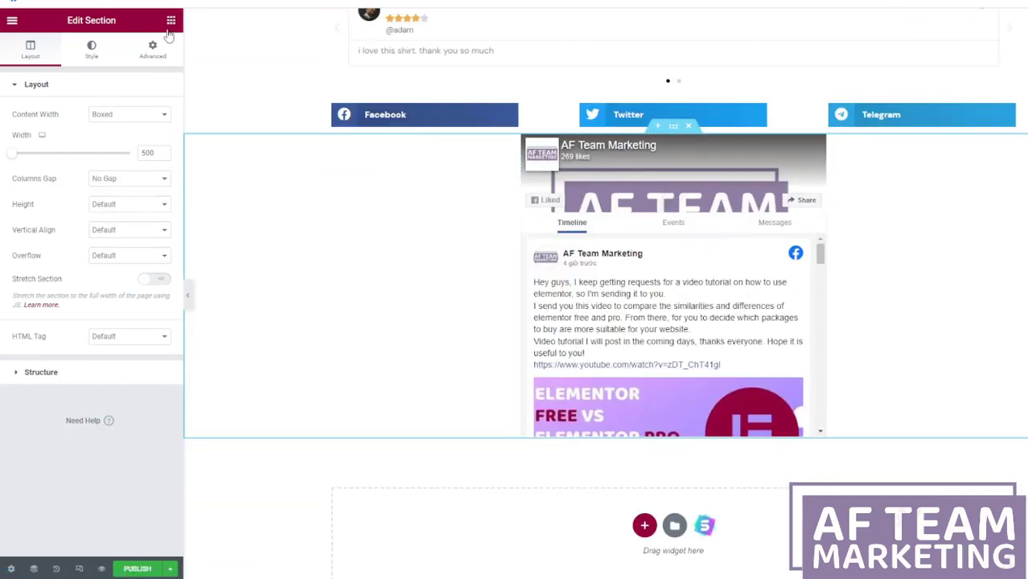
click(171, 20)
scroll(48, 256, down, 6)
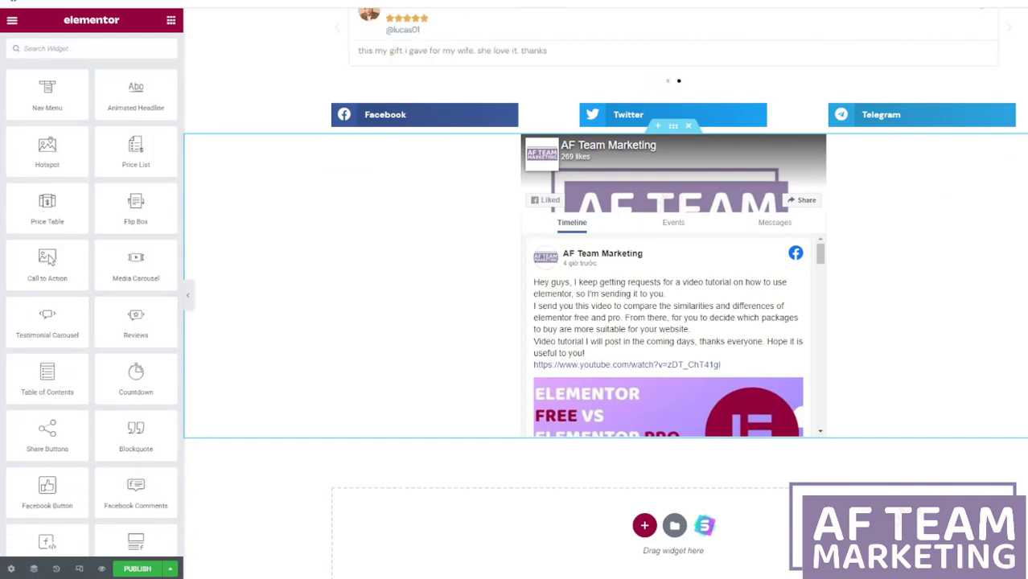
scroll(136, 241, down, 4)
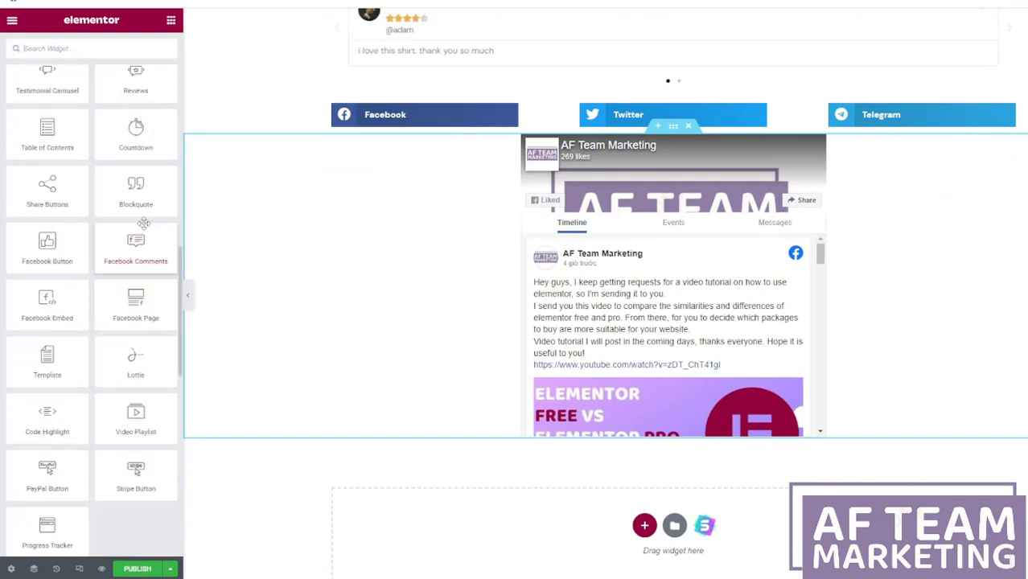
scroll(136, 209, up, 1)
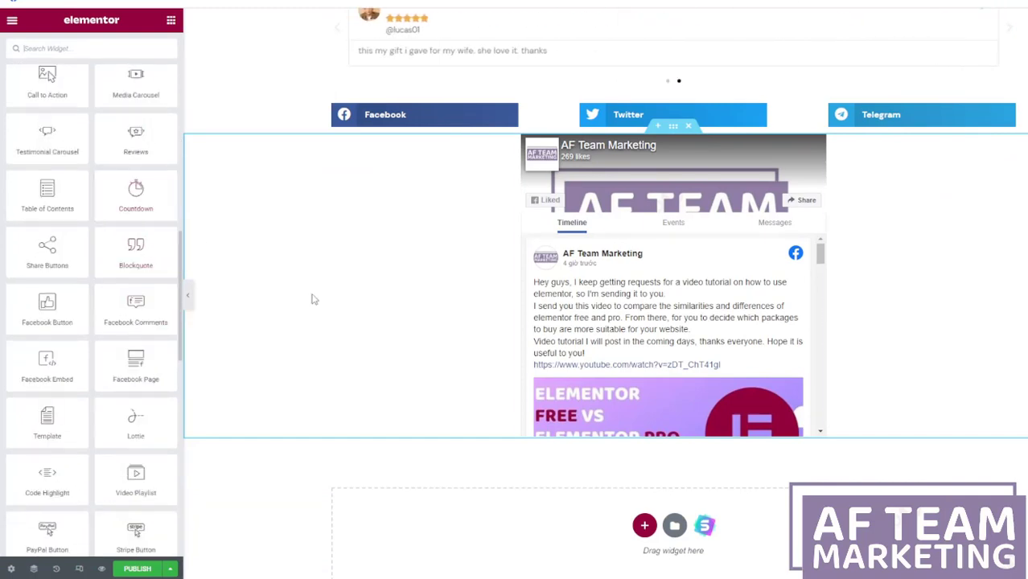
scroll(668, 322, down, 5)
scroll(942, 382, down, 2)
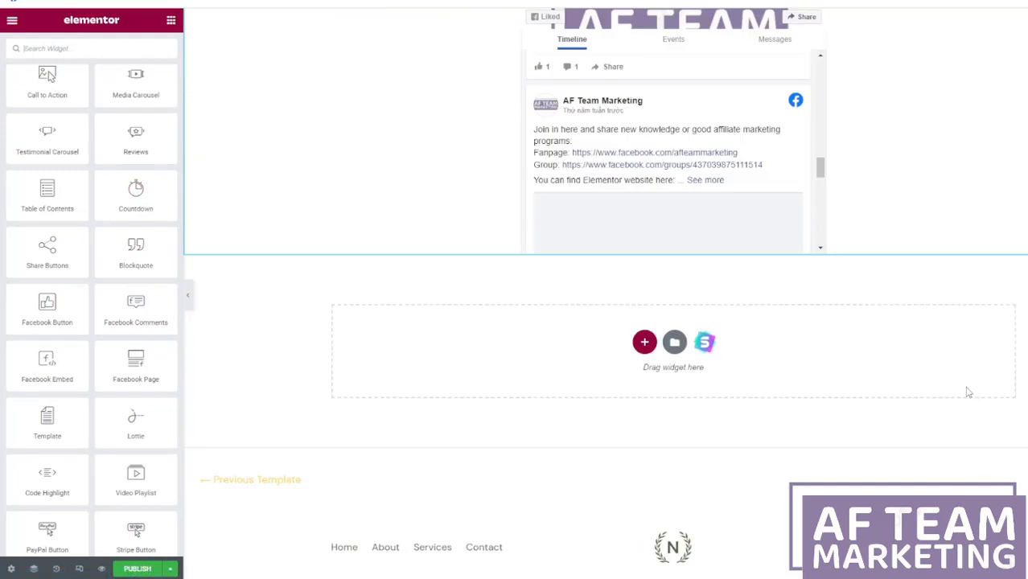
Step: Add a Countdown widget below the Facebook Page section, switching its type to Evergreen Timer and back to Due Date
drag(135, 193, 577, 361)
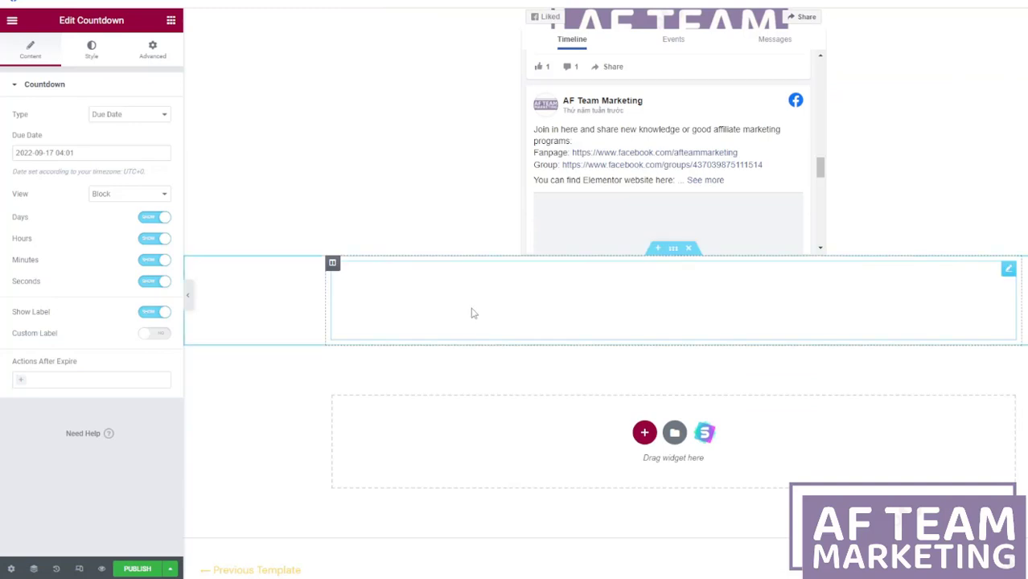
click(132, 112)
click(135, 126)
click(144, 137)
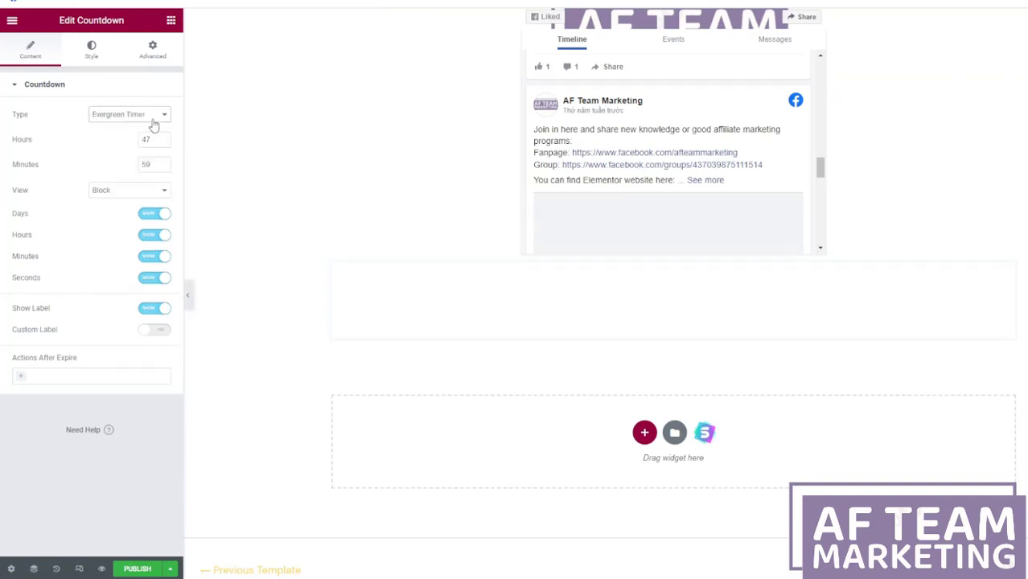
click(154, 117)
click(148, 127)
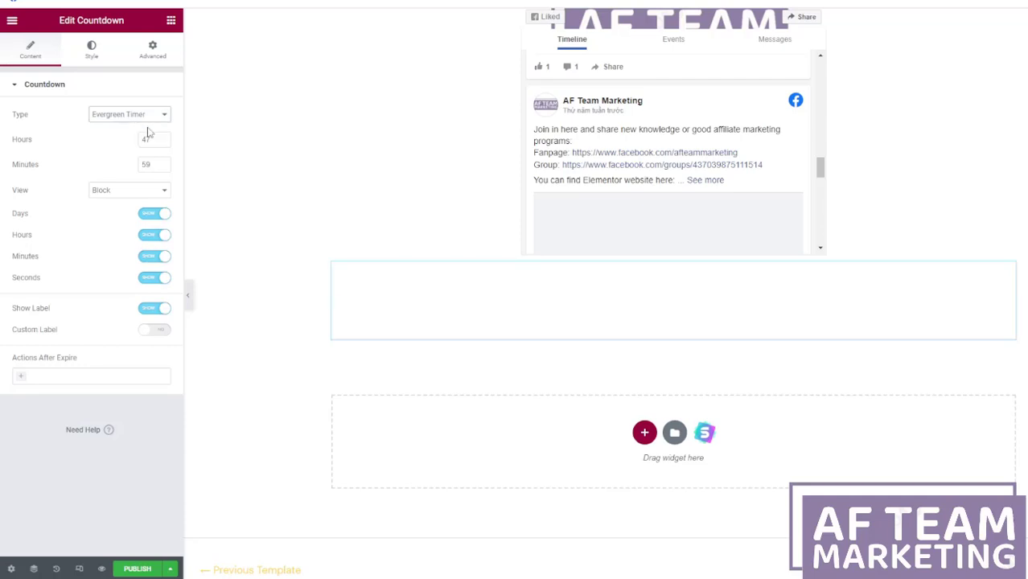
Step: Try the Inline view on the Countdown widget and return it to Block
click(124, 198)
click(103, 213)
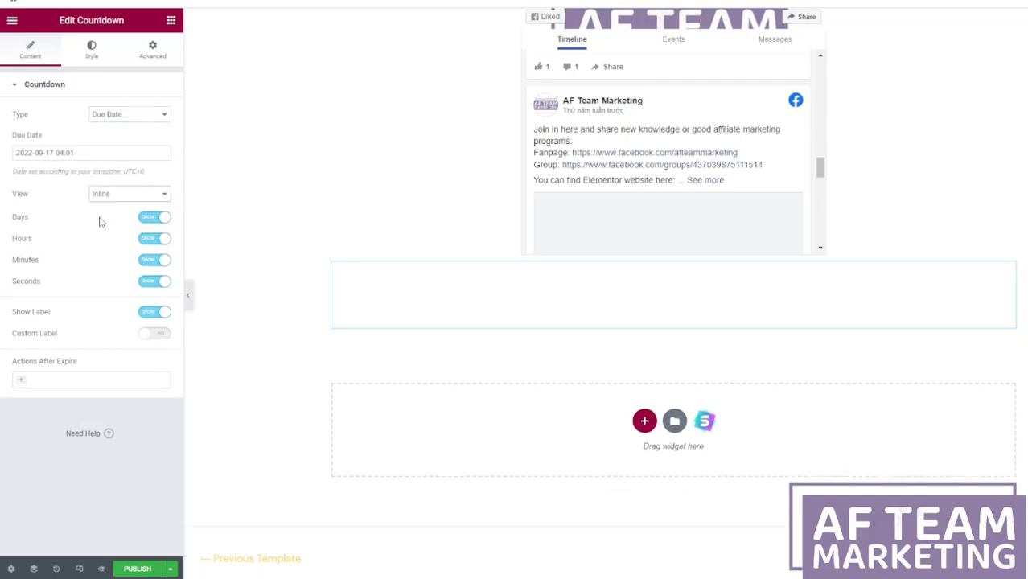
click(118, 197)
click(108, 206)
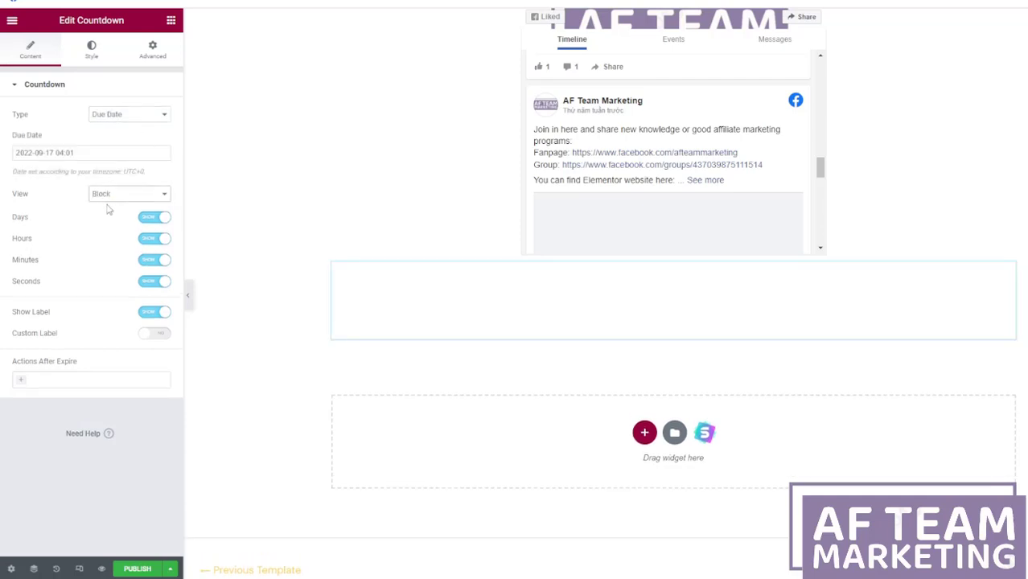
Step: Set the background color of the Countdown boxes to dark grey-brown #4F4646
click(95, 51)
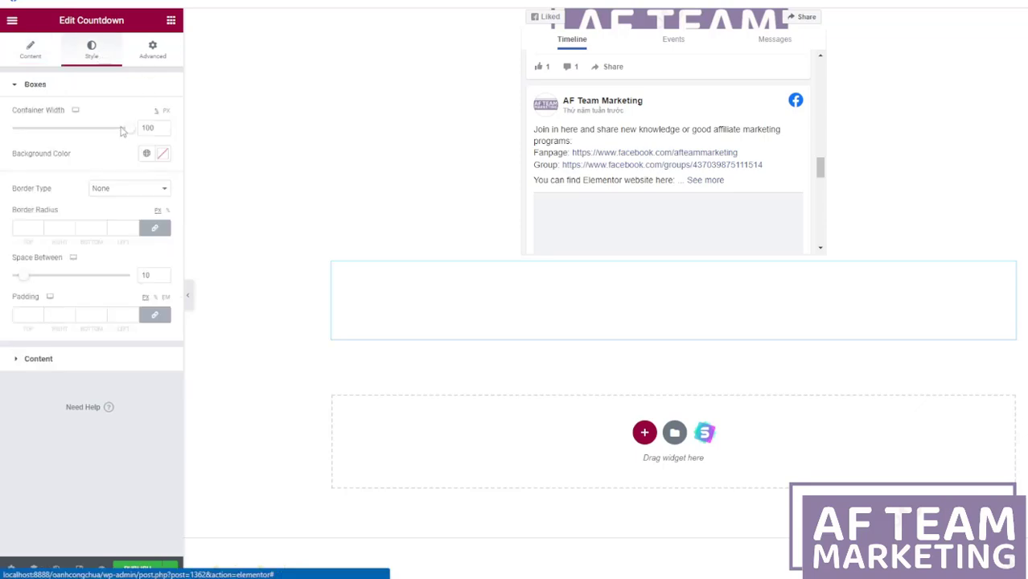
click(162, 153)
click(38, 270)
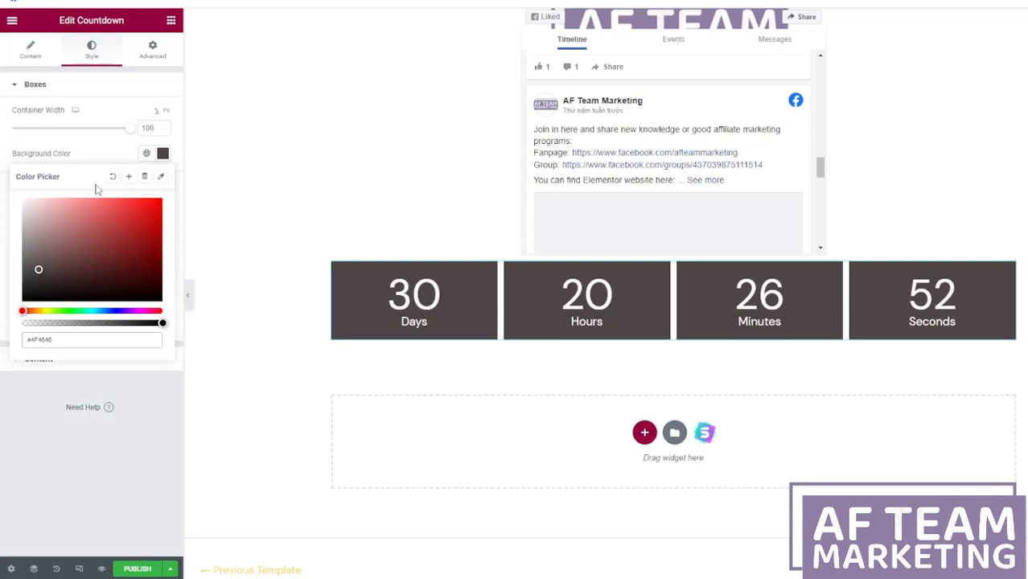
Step: Add a Form widget in a new section below the map
click(170, 24)
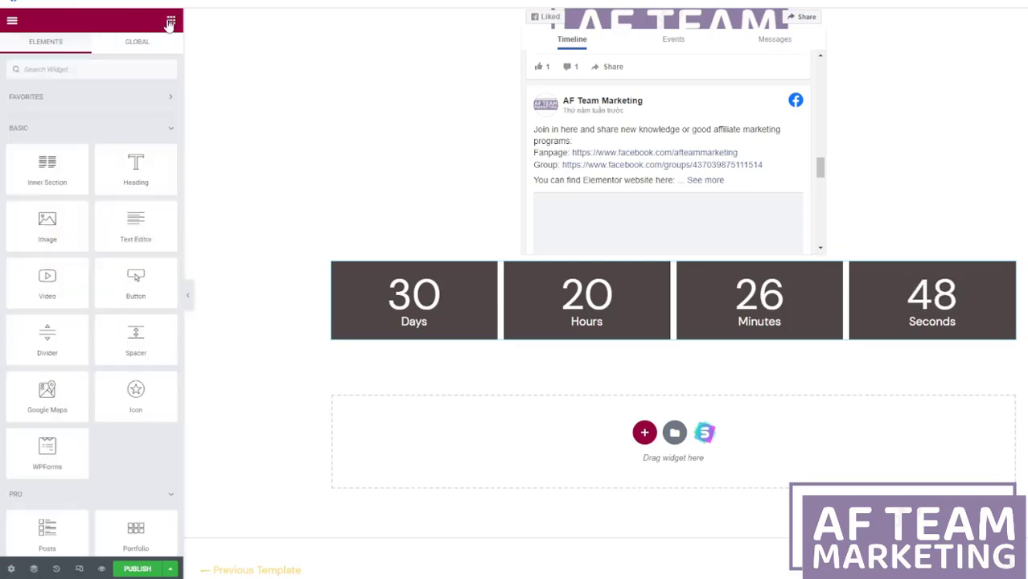
click(689, 247)
scroll(103, 361, down, 5)
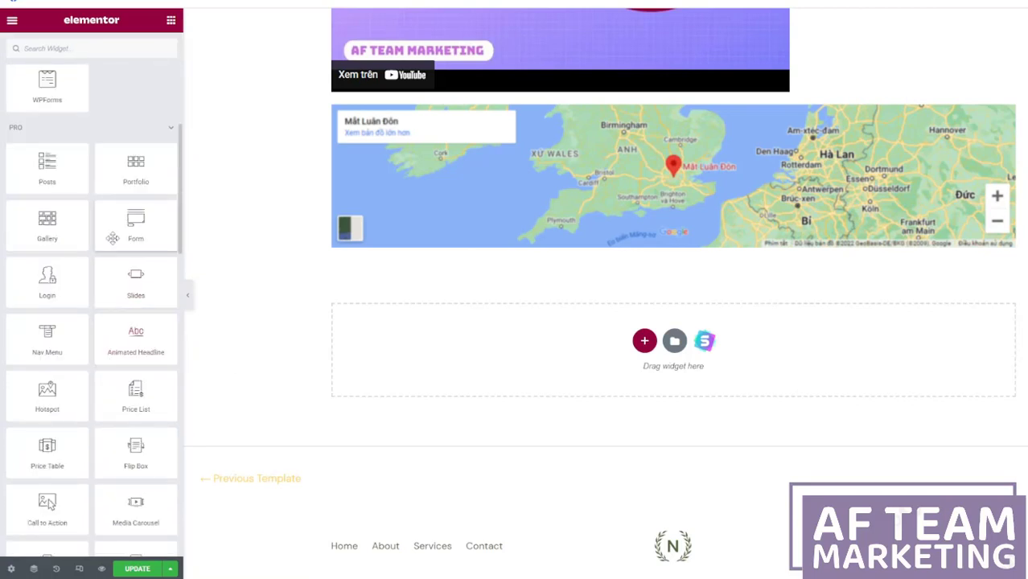
drag(113, 238, 409, 353)
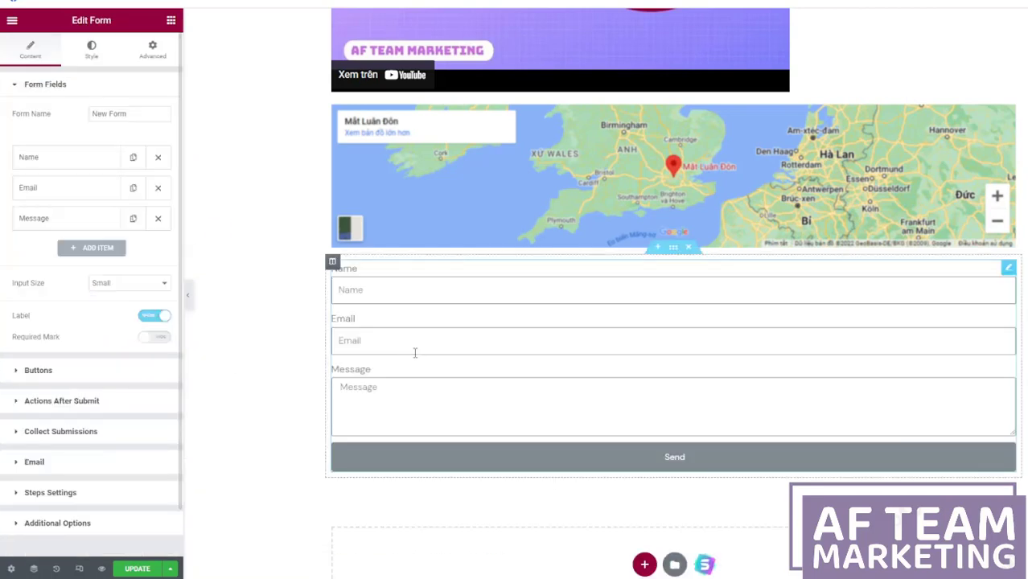
Step: Examine the settings of the form's Name, Email and Message fields, including the Name field's type
click(92, 161)
click(125, 210)
click(126, 210)
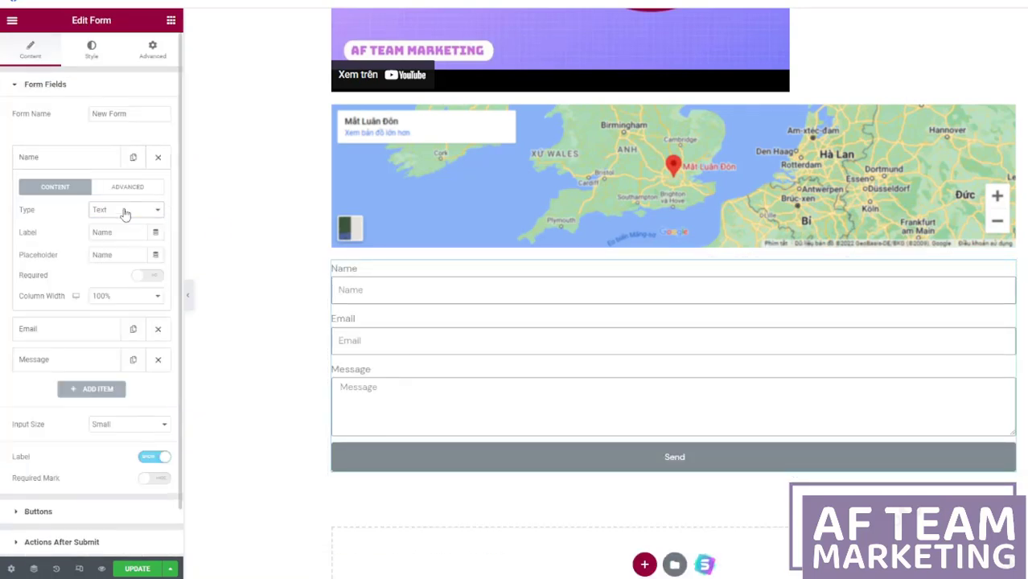
click(125, 211)
click(125, 211)
click(95, 329)
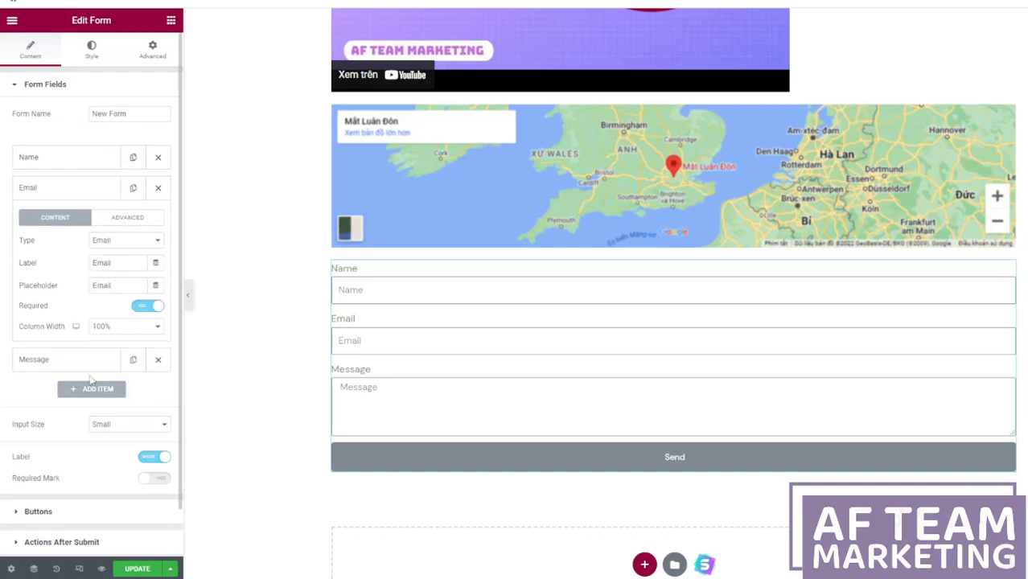
click(85, 360)
Step: Add a fourth form field of type Tel with "Tel" as both its label and placeholder
click(86, 414)
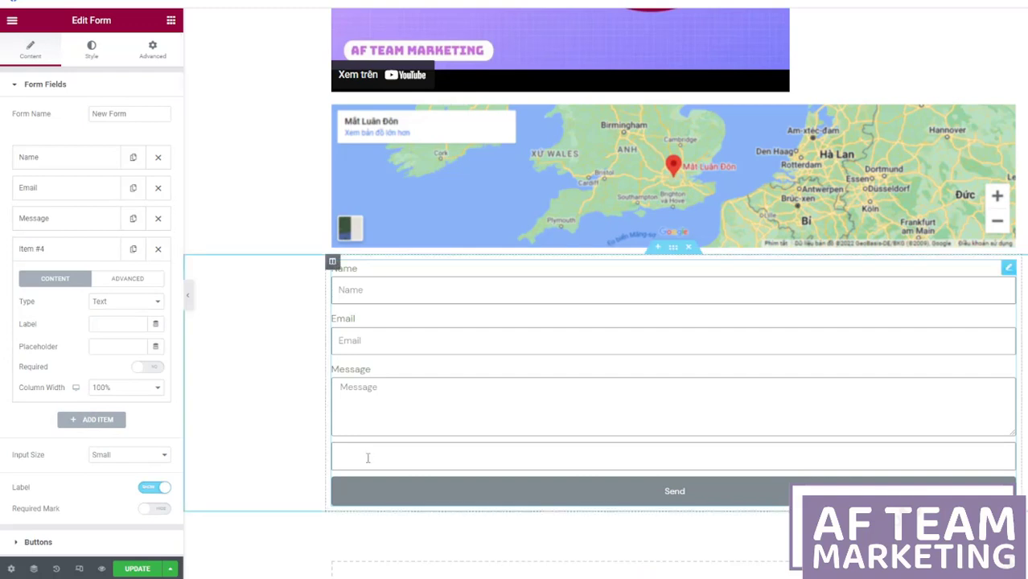
click(124, 303)
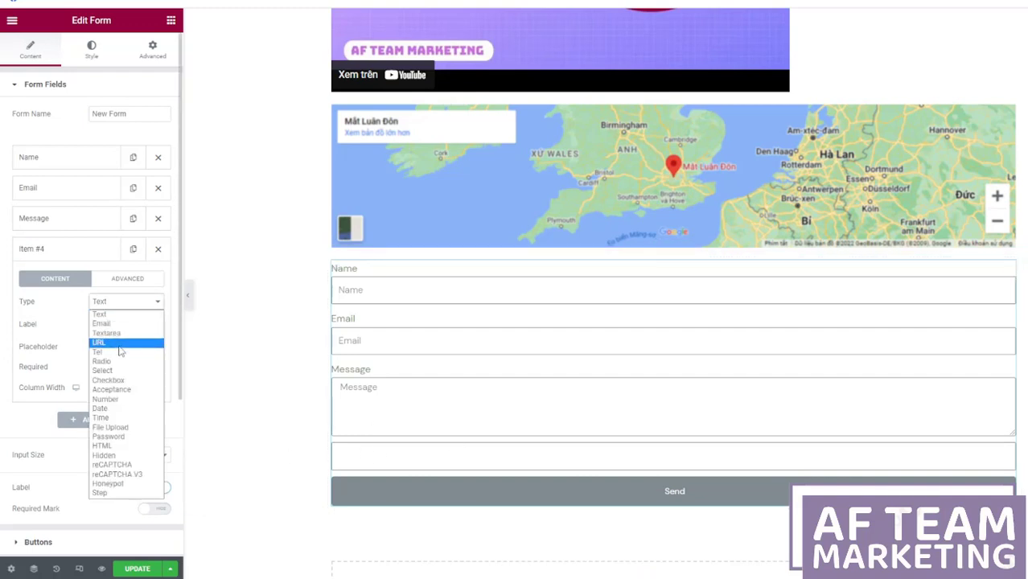
click(124, 339)
text(Tel)
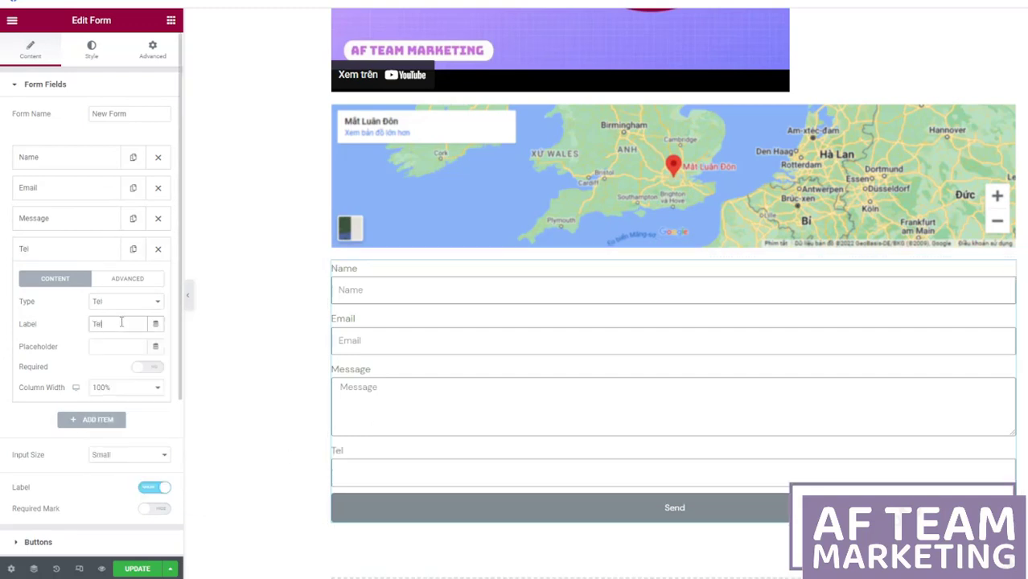
click(106, 349)
scroll(112, 354, down, 1)
scroll(81, 298, up, 1)
click(105, 280)
click(68, 280)
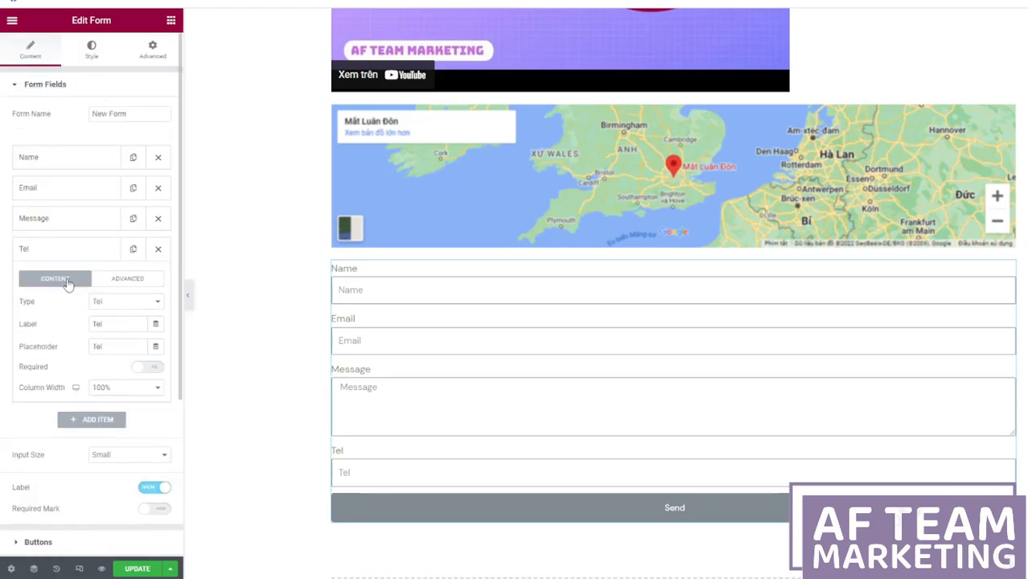
Step: Keep the form's button size at Small and align the Send button to the center
scroll(34, 378, down, 2)
click(46, 360)
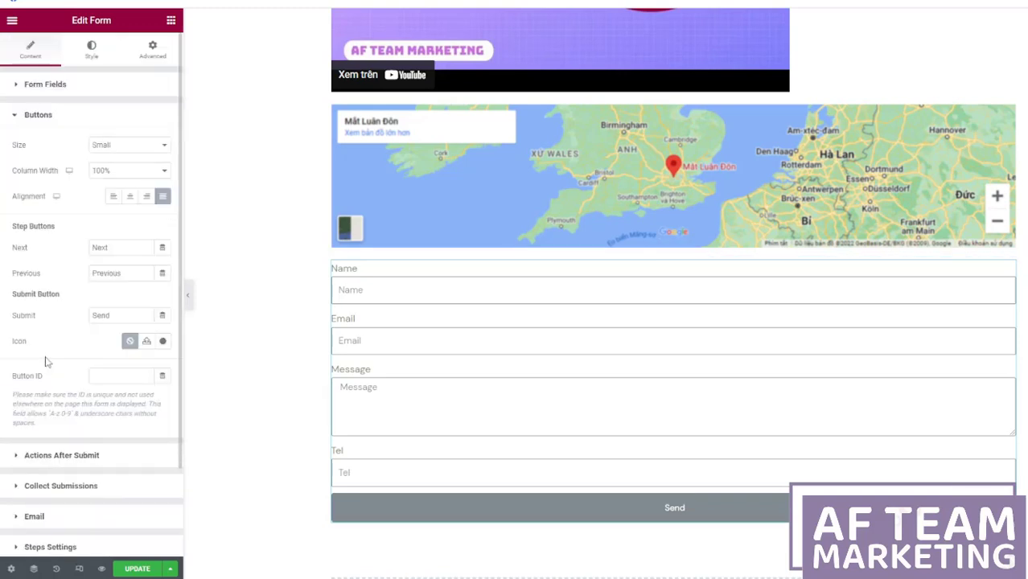
click(153, 147)
click(140, 179)
click(139, 158)
click(133, 168)
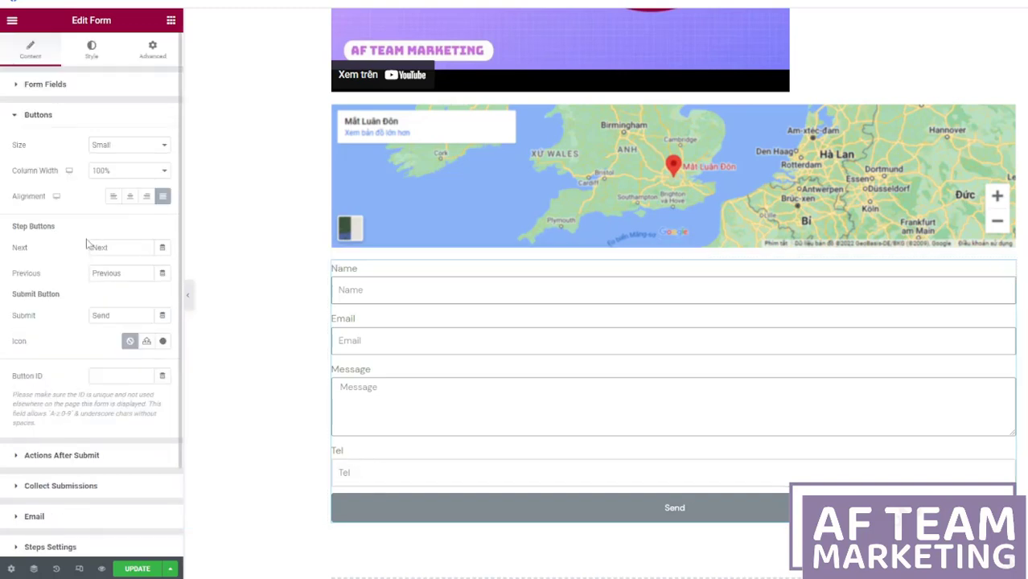
click(129, 197)
click(114, 197)
click(127, 199)
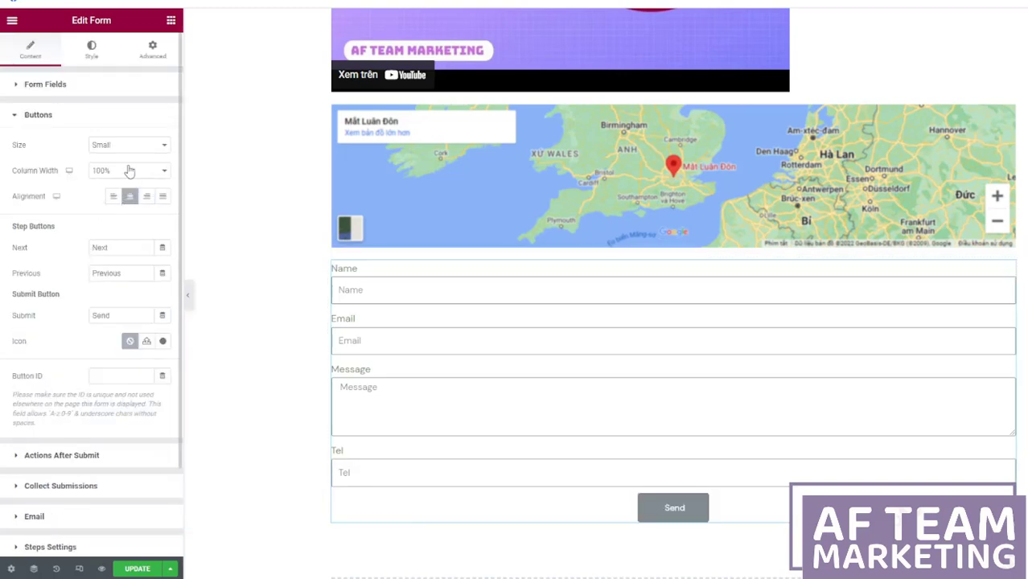
Step: Try the Large size on the form's Send button and return it to Small
click(127, 146)
click(123, 191)
click(125, 145)
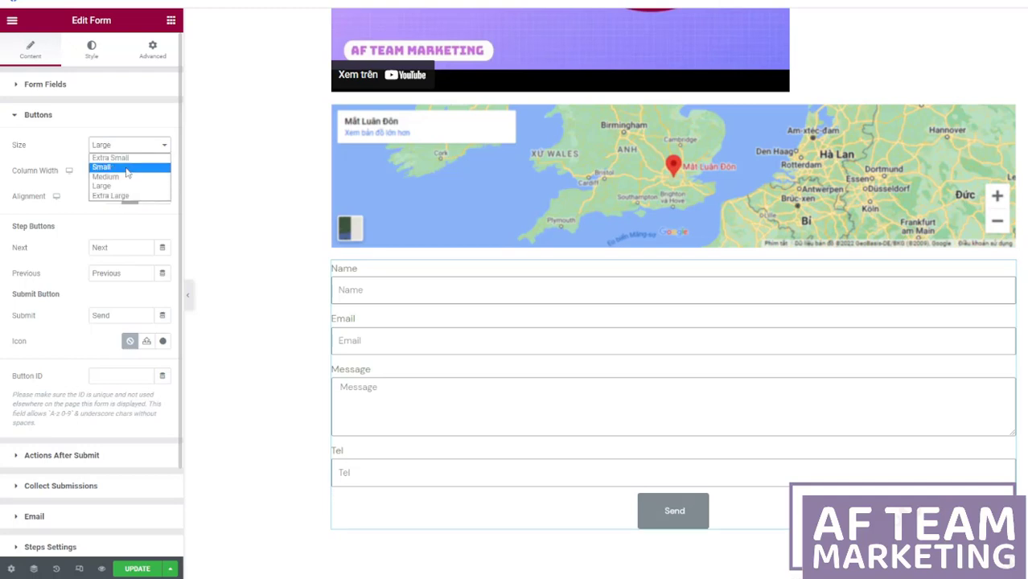
click(124, 168)
Step: Update the page and review the published version down to the contact form
scroll(126, 251, down, 3)
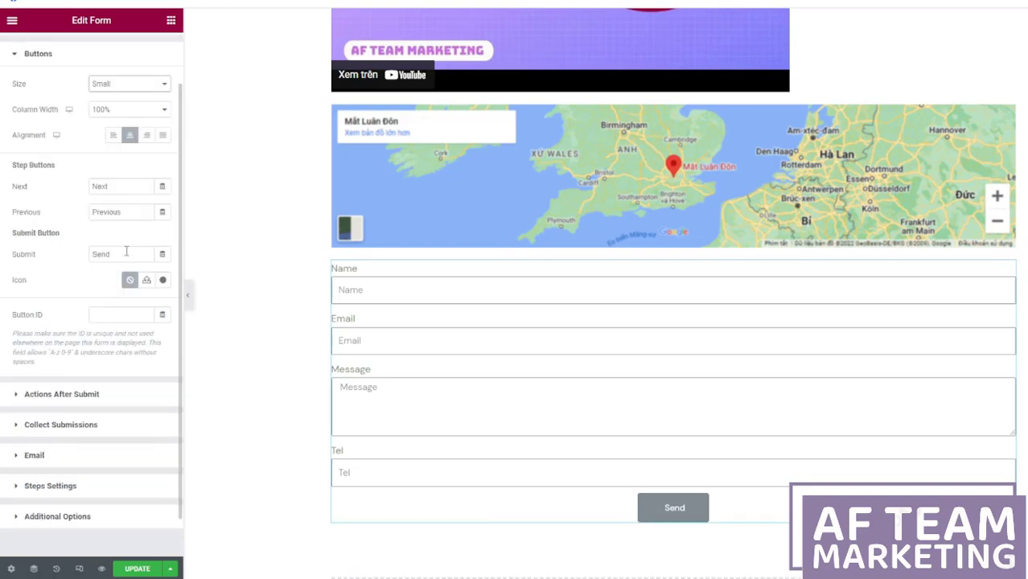
click(138, 569)
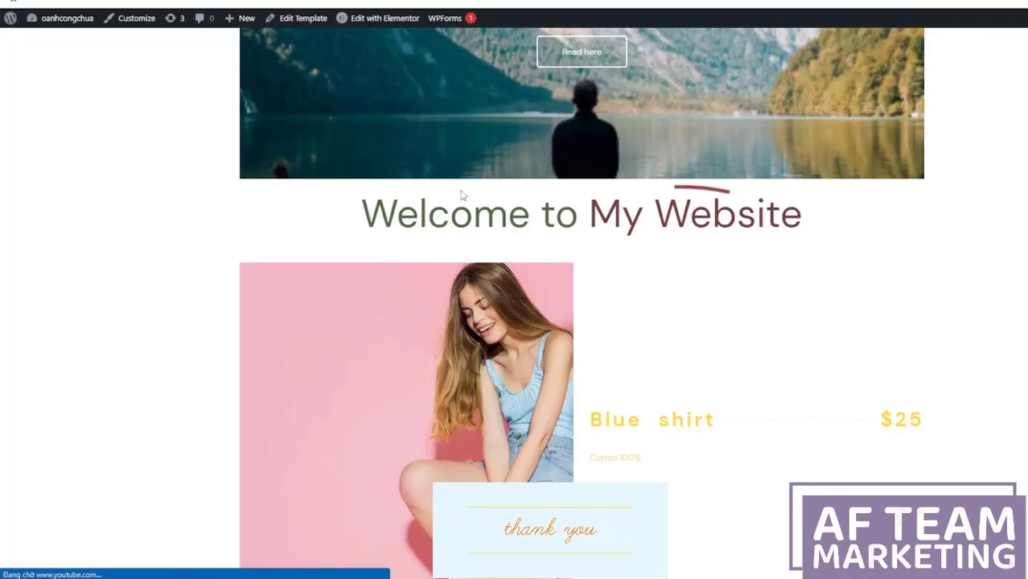
scroll(462, 194, down, 10)
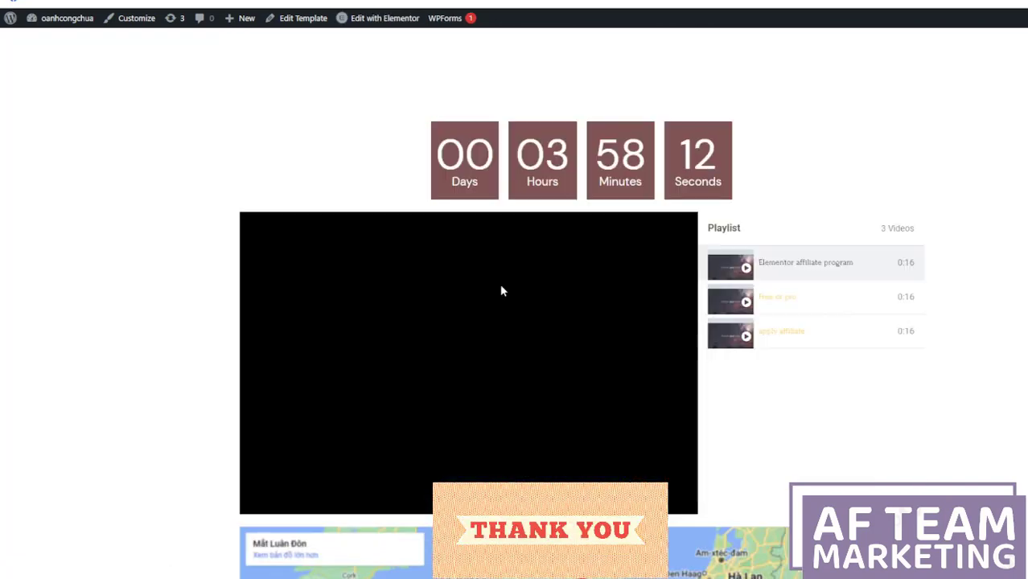
scroll(501, 290, down, 5)
Step: Test the published form by filling in a name, email and telephone number, with "fghgfhgfh" as the message
click(415, 274)
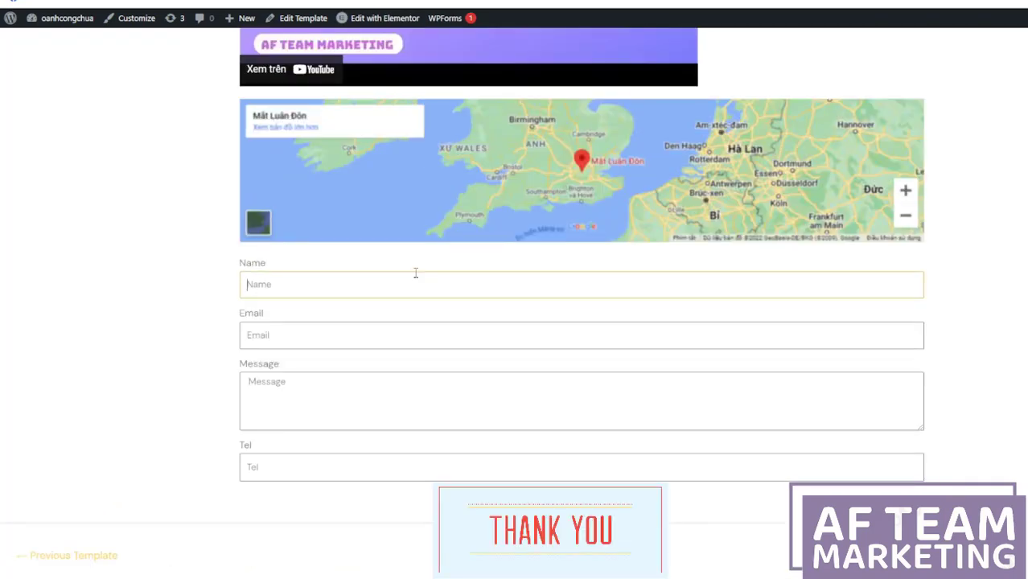
text(Christina)
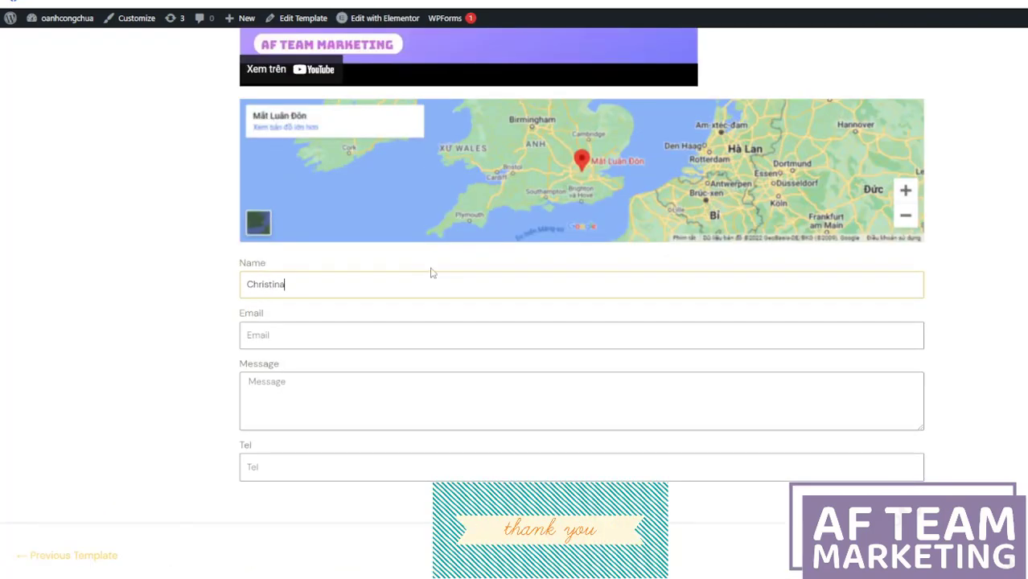
click(332, 335)
text(fghgh)
click(271, 420)
text(fghgfghgh)
click(275, 468)
text(fghgfghgh)
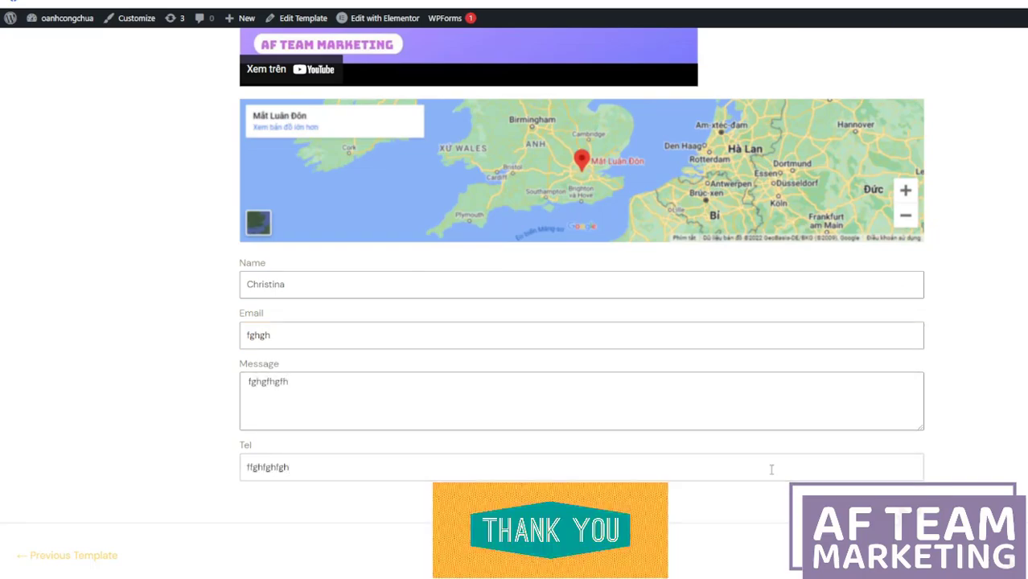